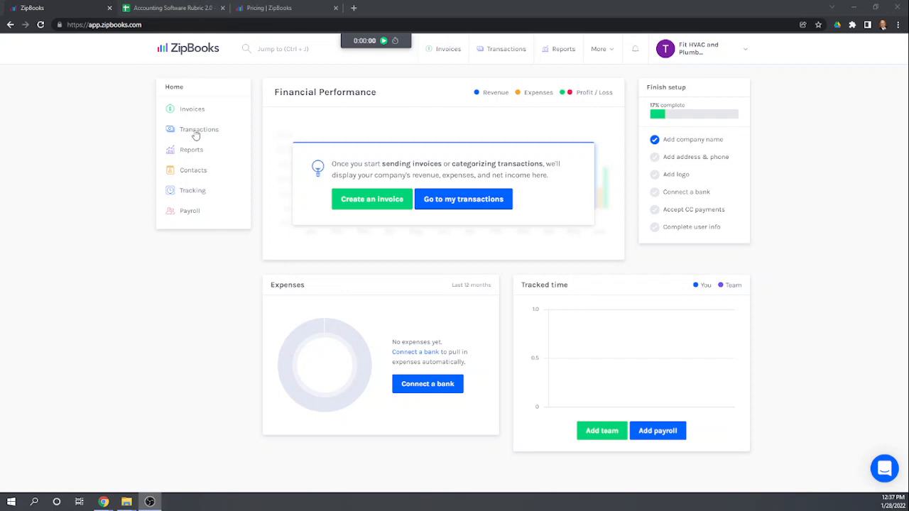
Start a new bill and set its vendor to NYC Electric Co, saved as a new contact with only the company name.
click(196, 135)
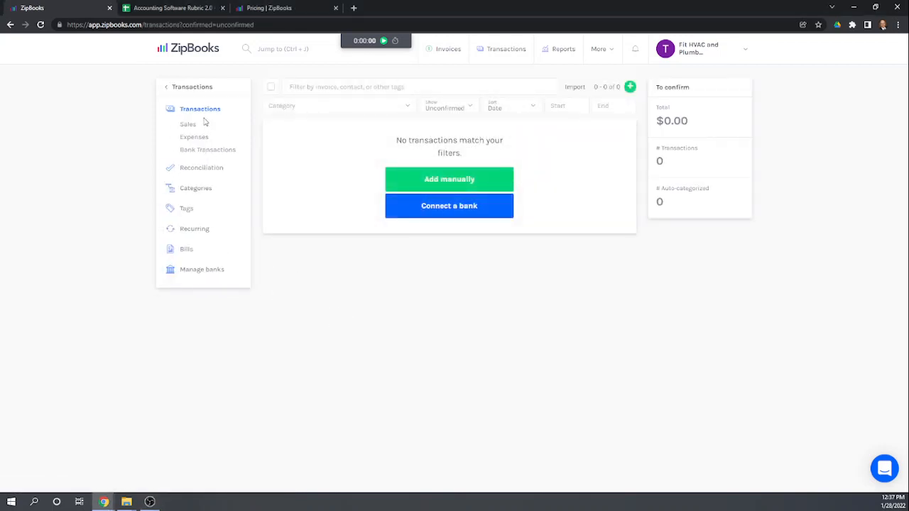
click(186, 251)
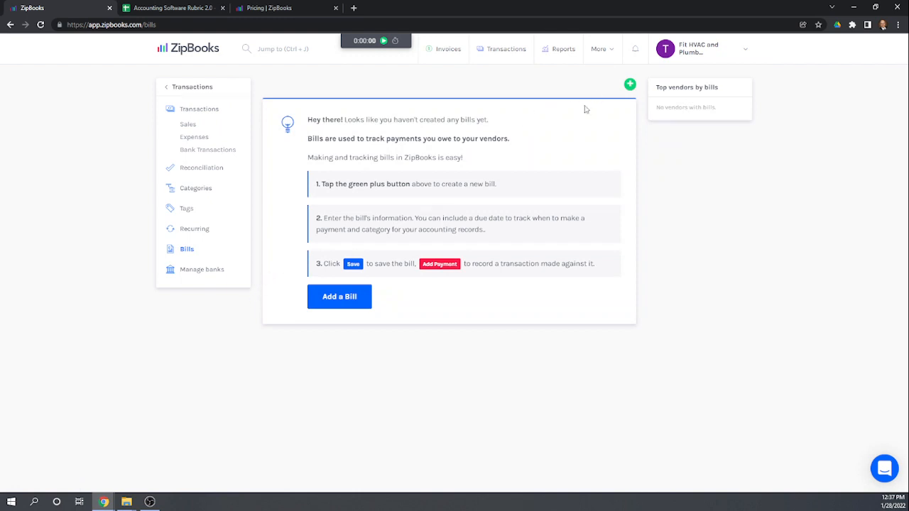
click(630, 86)
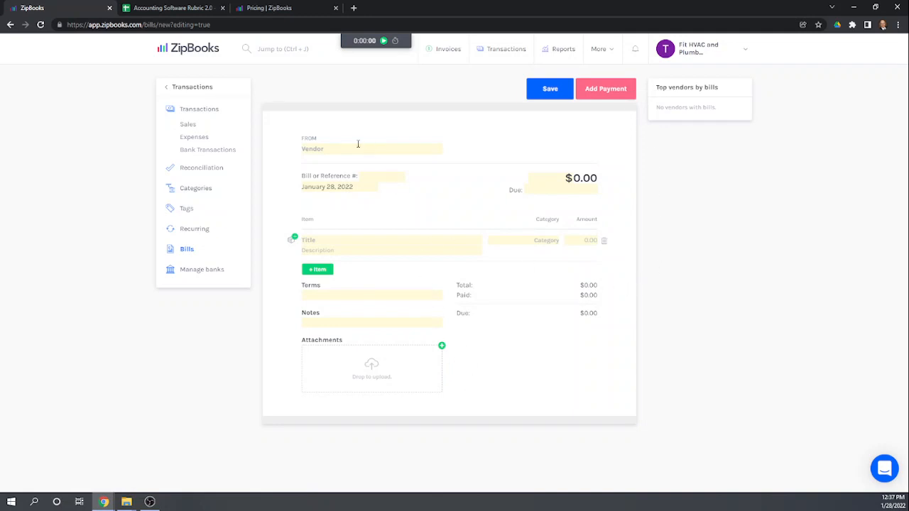
click(326, 148)
text(N)
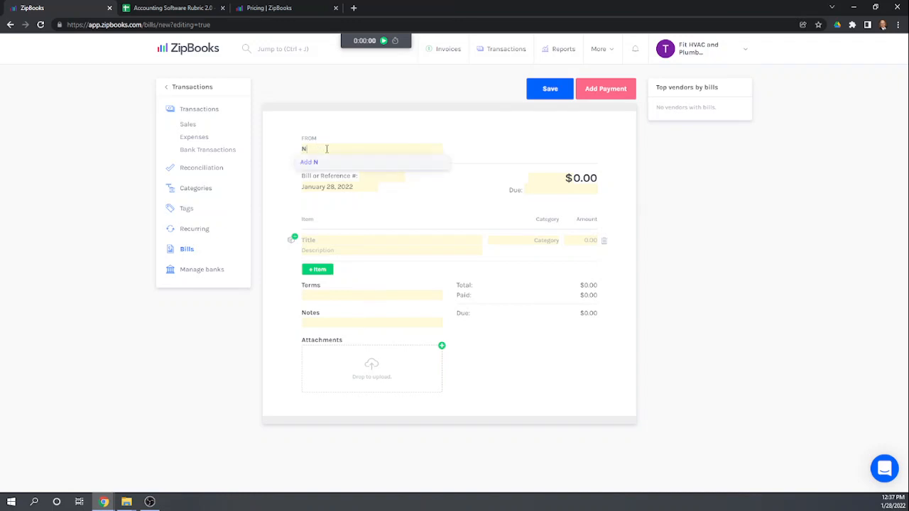
text(YC Electric Co)
click(322, 164)
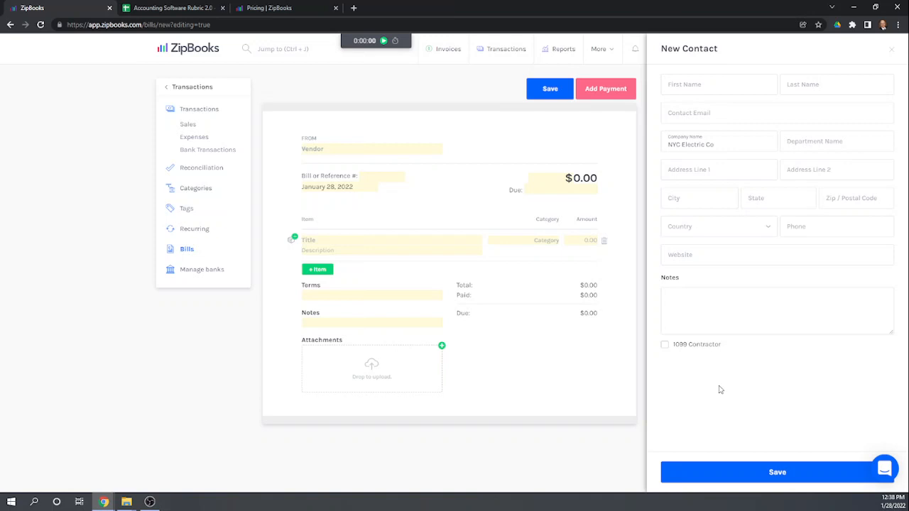
click(774, 474)
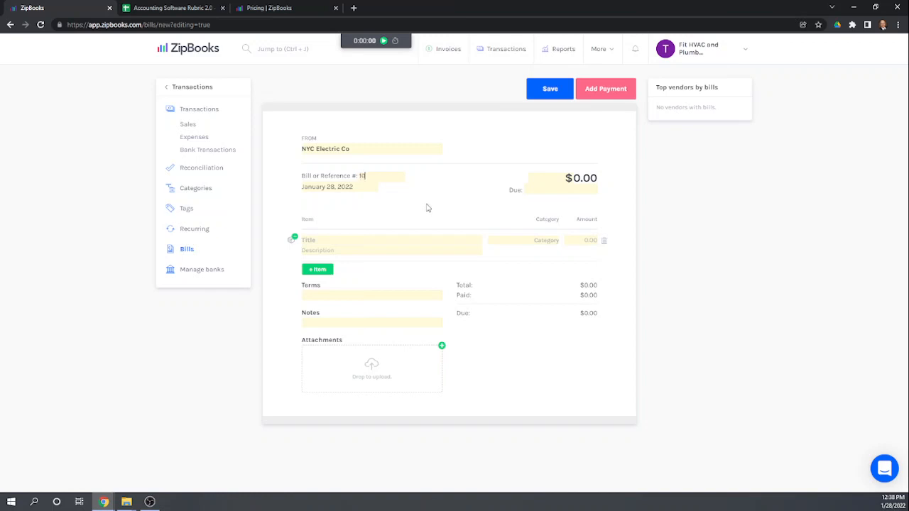
Enter 1000 as the bill's reference number and check the due date calendar.
text(00)
click(529, 191)
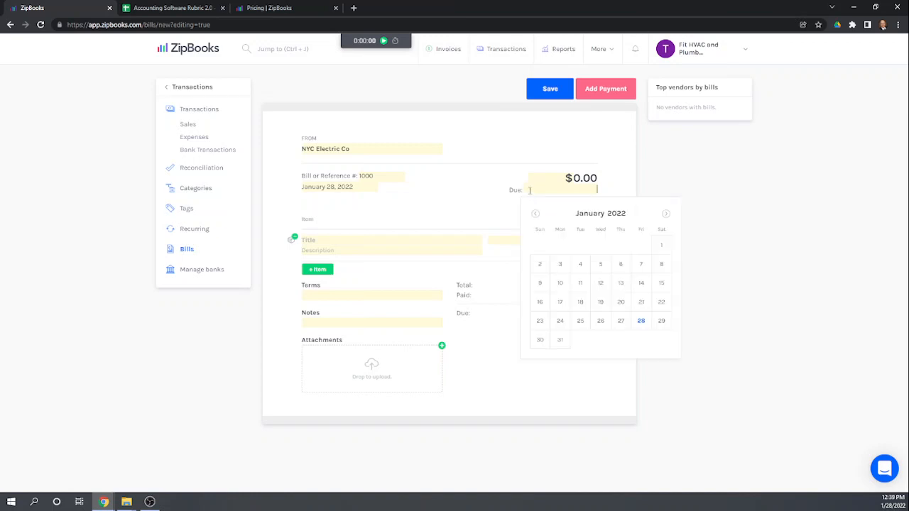
click(445, 207)
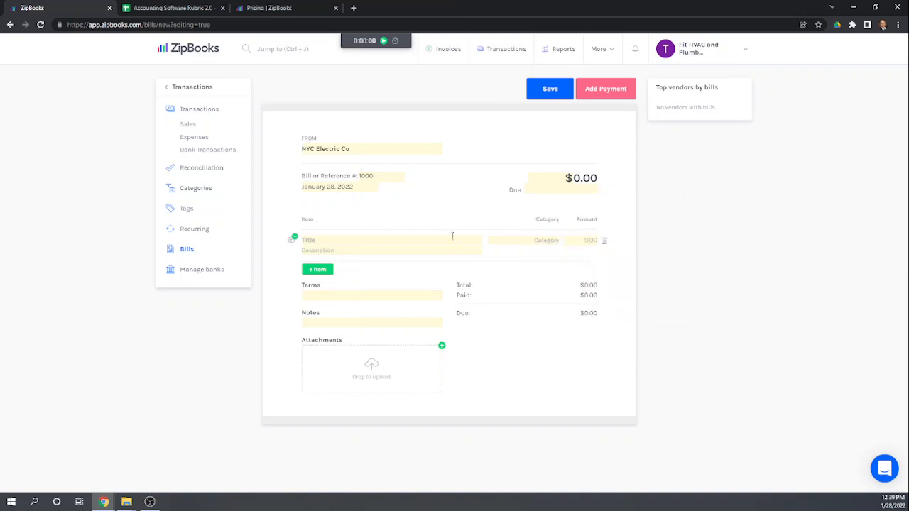
Set the bill's terms to Net 30 and its reference number to 54984.
click(318, 293)
text(Net 30)
double_click(374, 176)
text(54984)
Try to enter 02/28/2022 as the bill's due date.
click(539, 187)
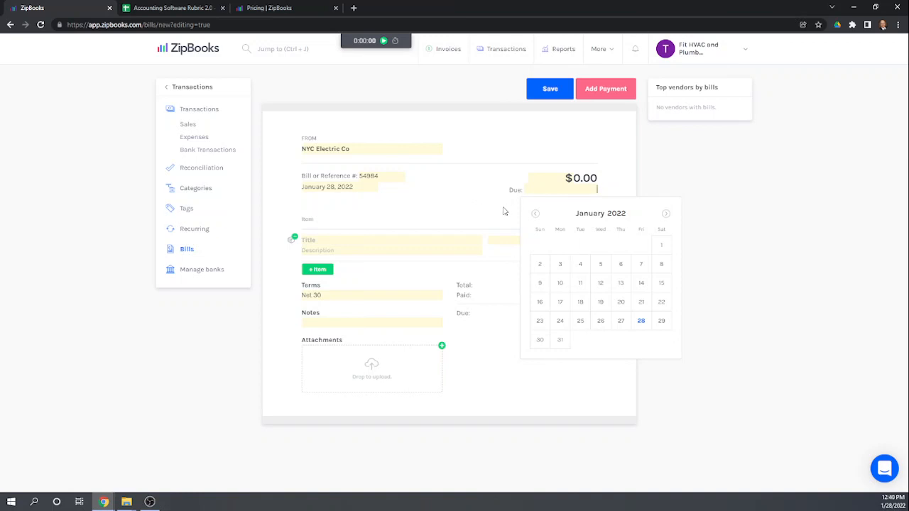
text(02/28/2022)
click(447, 218)
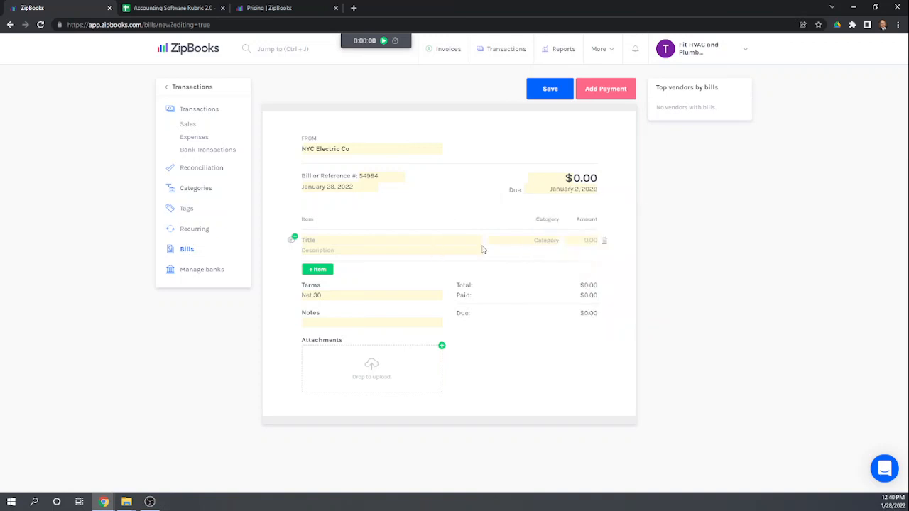
Replace the bill's due date with February 28, 2022.
click(565, 191)
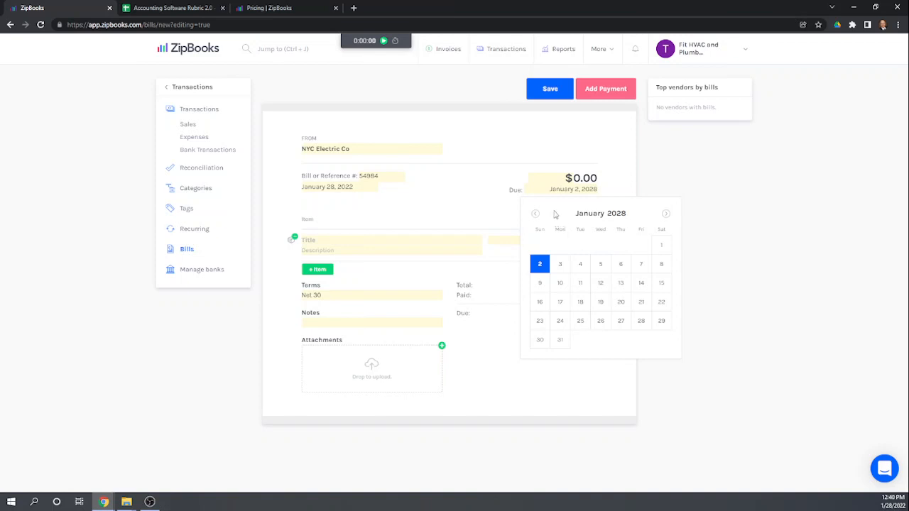
drag(545, 189, 610, 195)
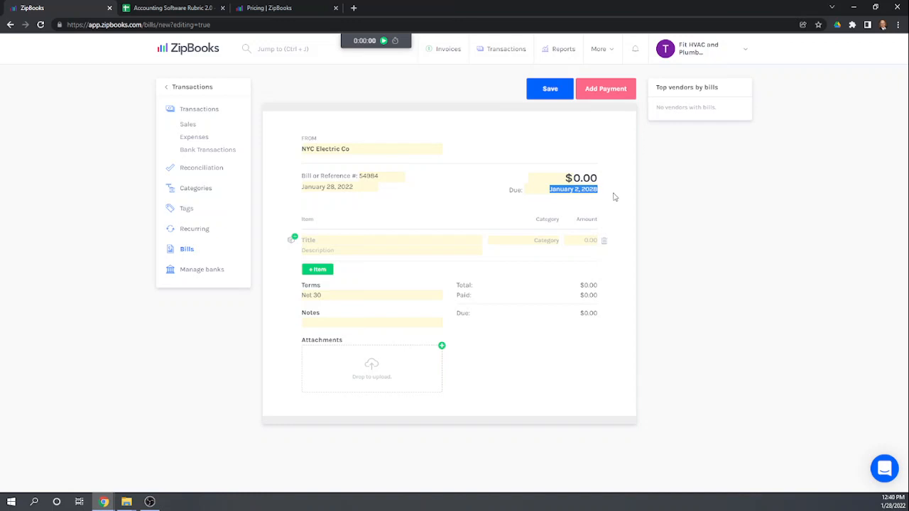
click(542, 188)
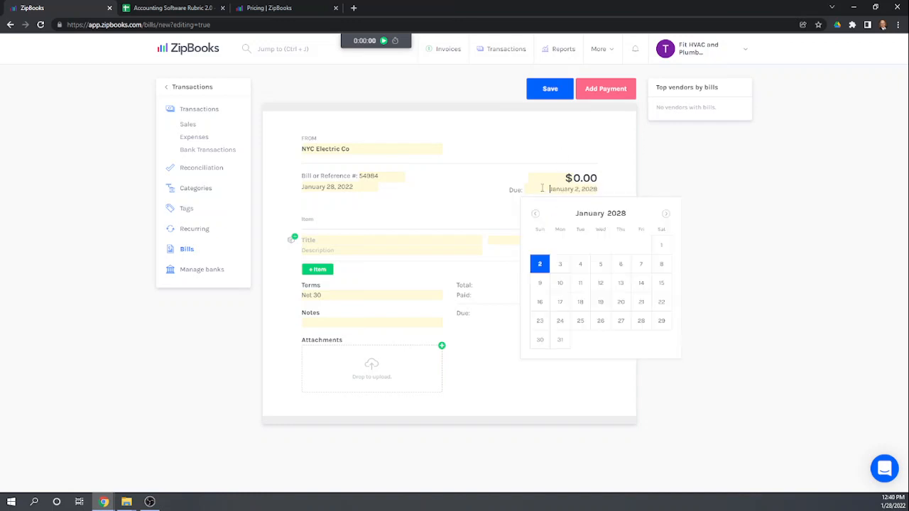
drag(549, 189, 616, 190)
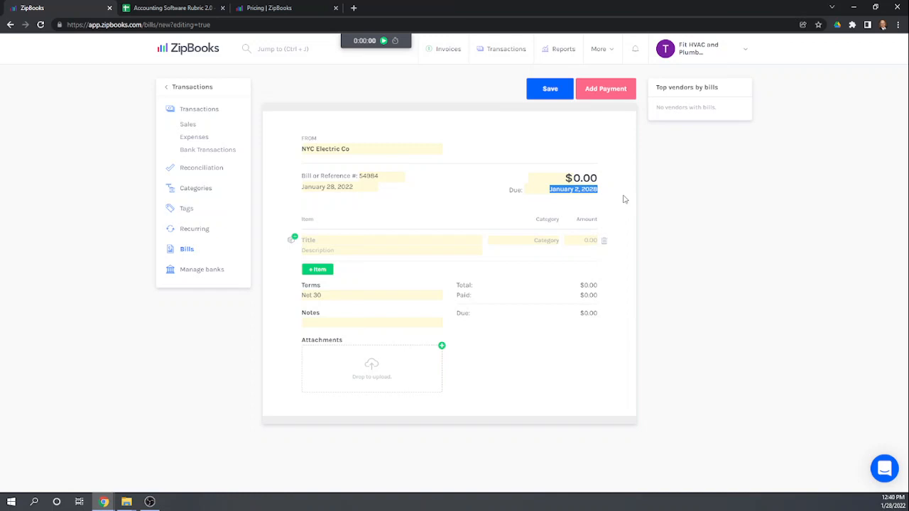
text(2022/02/28)
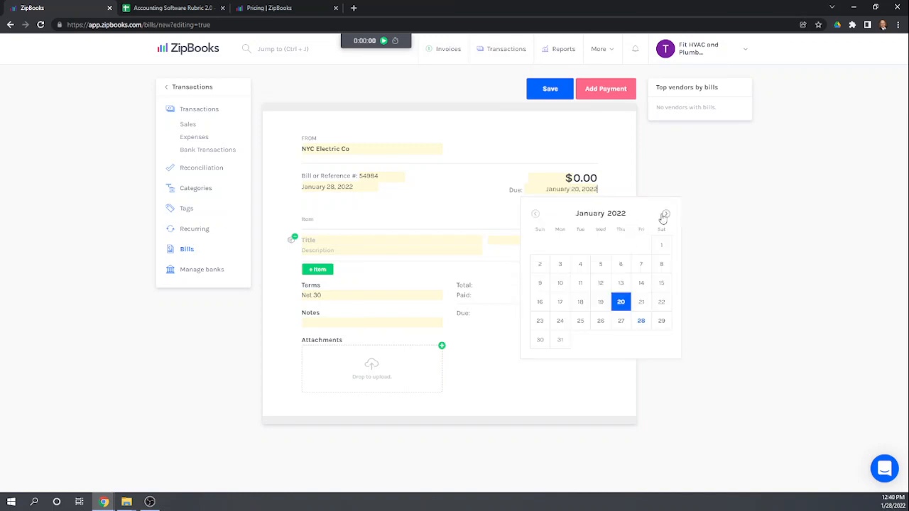
click(666, 213)
click(560, 321)
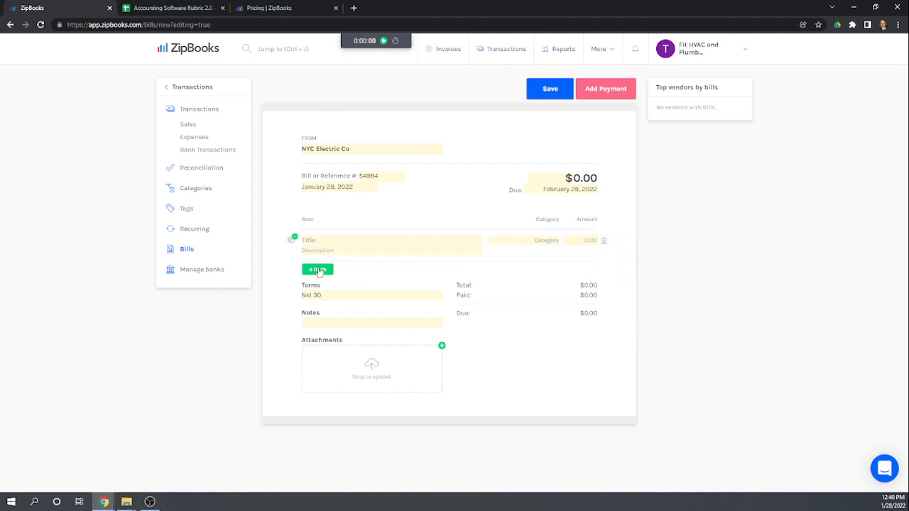
Title the bill's first line item Electric.
click(316, 241)
click(390, 279)
text(ric)
Look through the available categories and assign the Electric line item to Utilities.
click(533, 240)
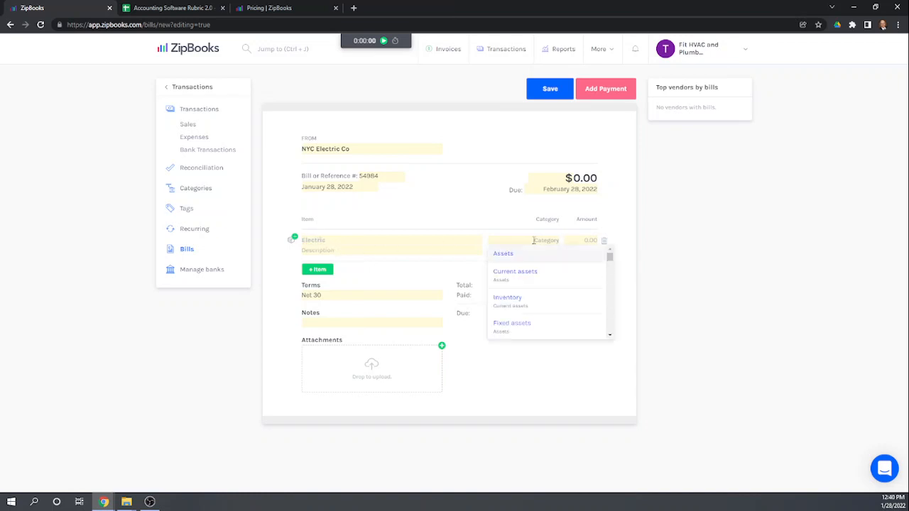
text(ut)
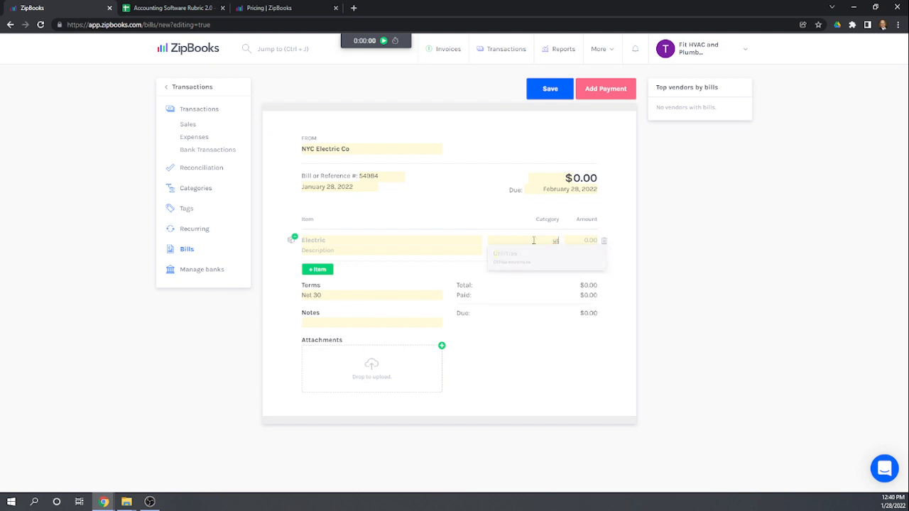
key(BackSpace)
key(BackSpace)
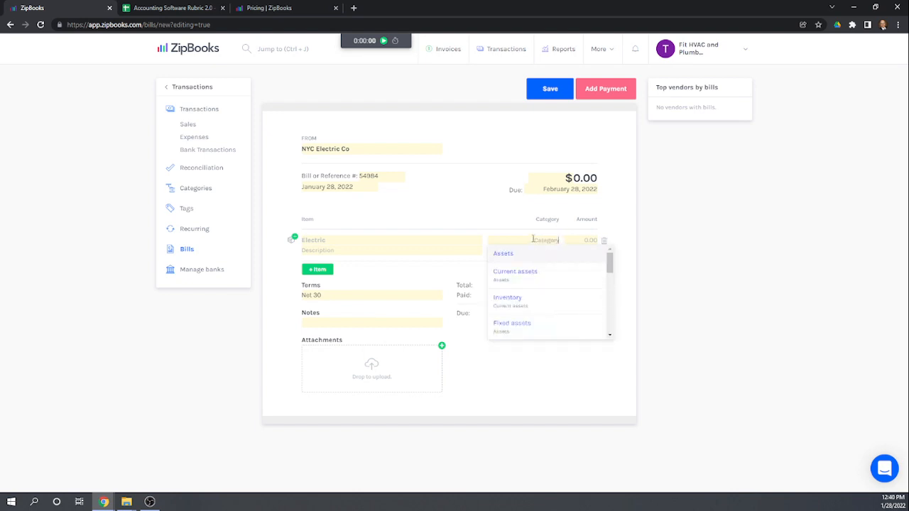
scroll(552, 285, down, 5)
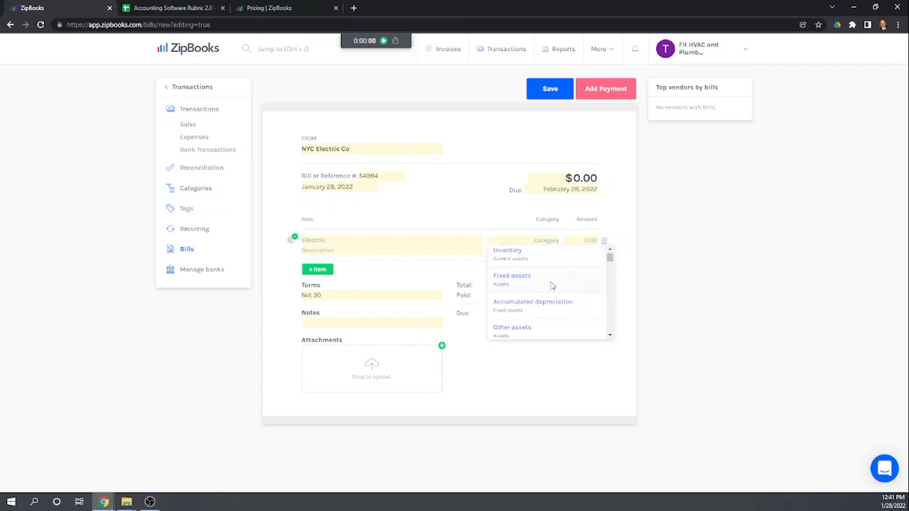
scroll(551, 285, down, 4)
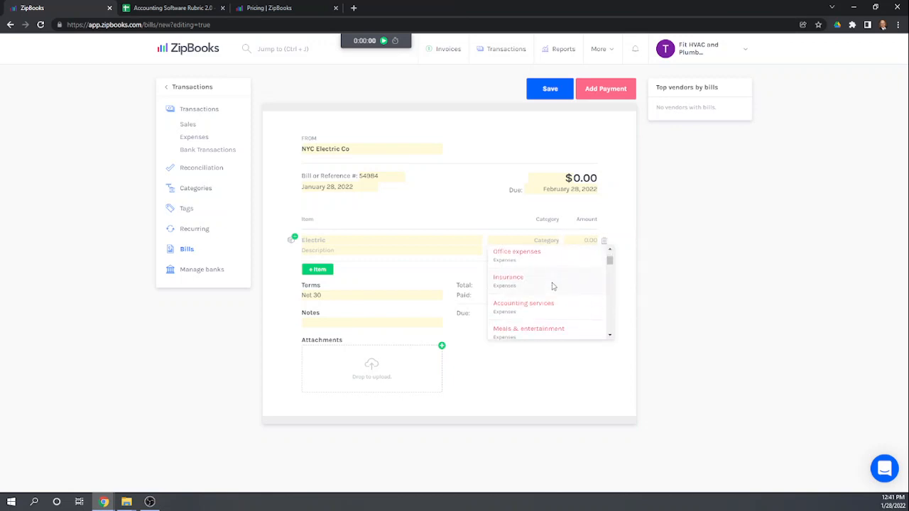
scroll(553, 287, down, 2)
scroll(554, 287, down, 3)
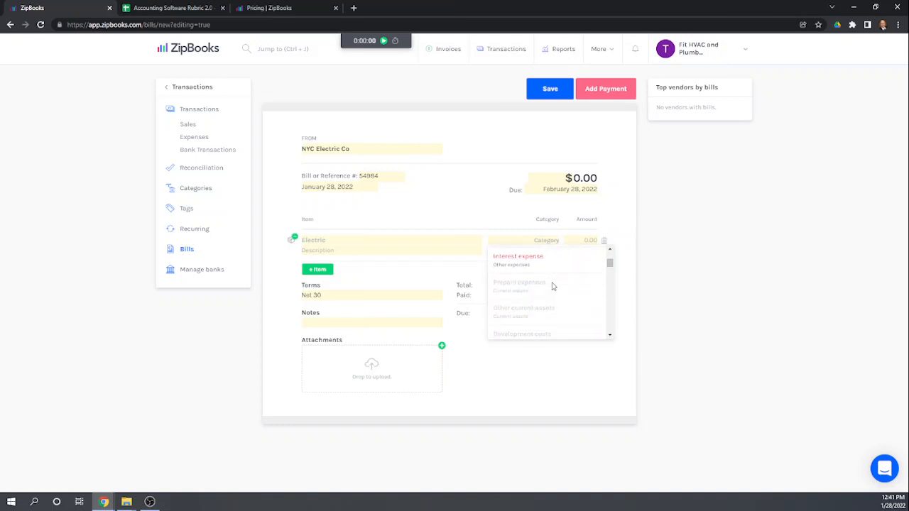
scroll(554, 287, down, 2)
scroll(554, 287, up, 4)
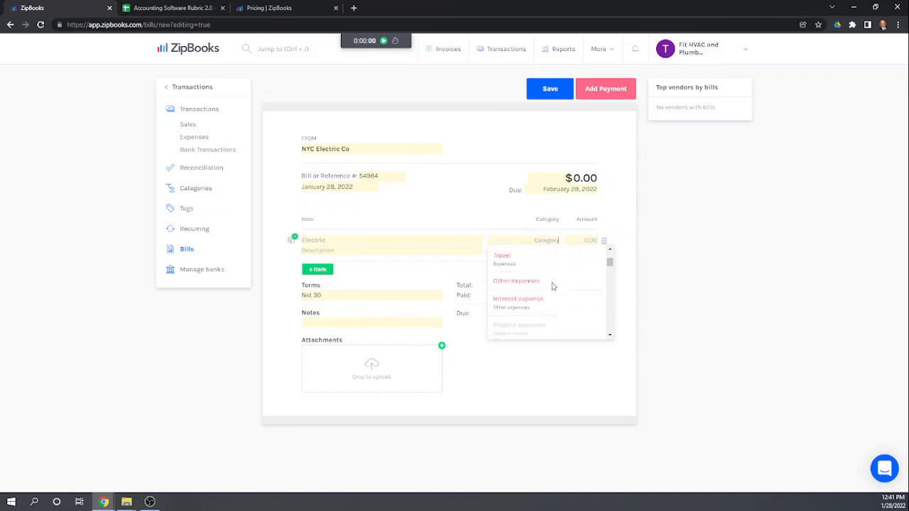
text(Utili)
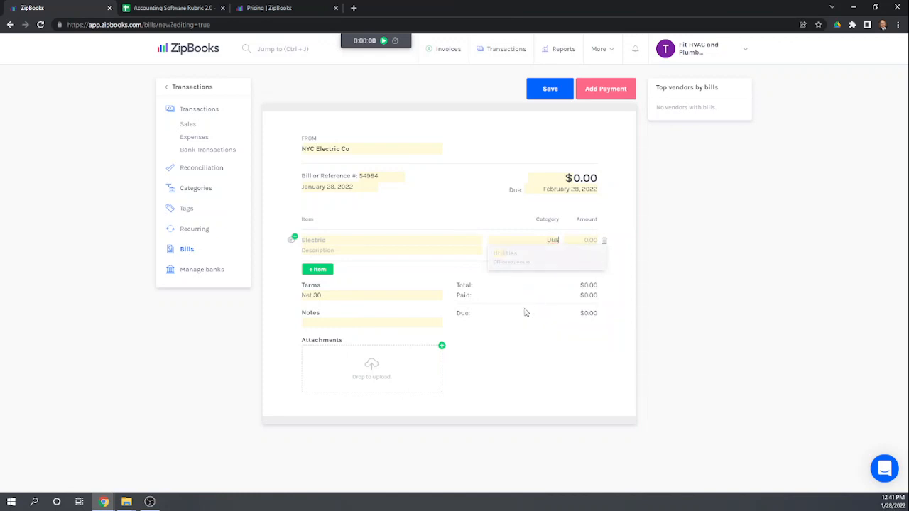
click(515, 262)
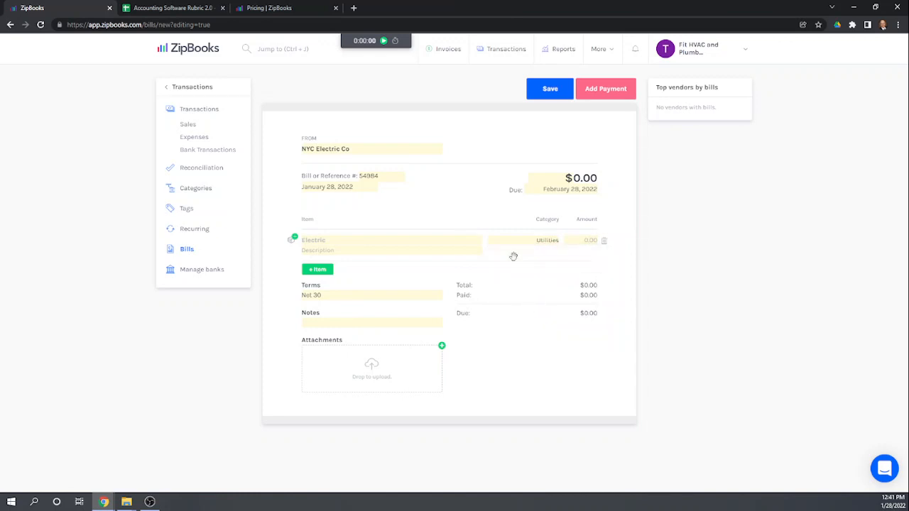
Set the Electric line item's amount to 150 and save the bill.
click(585, 242)
text(150)
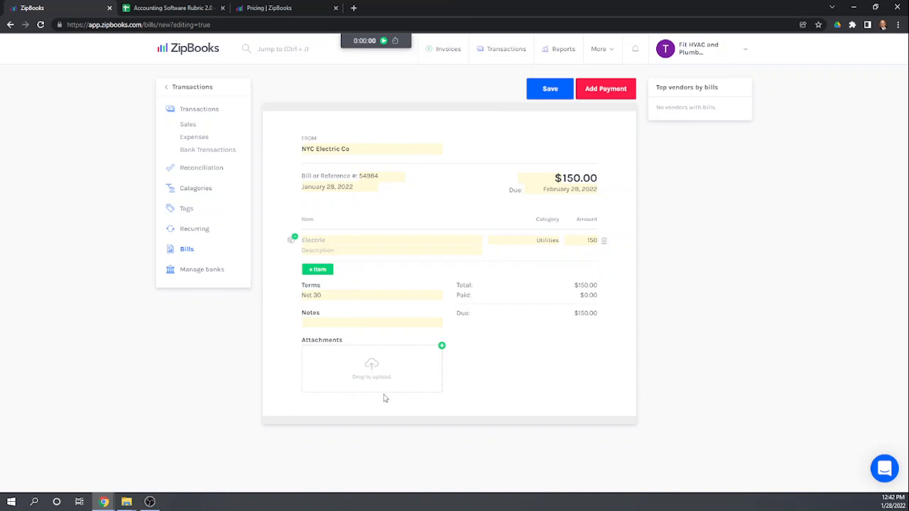
click(557, 92)
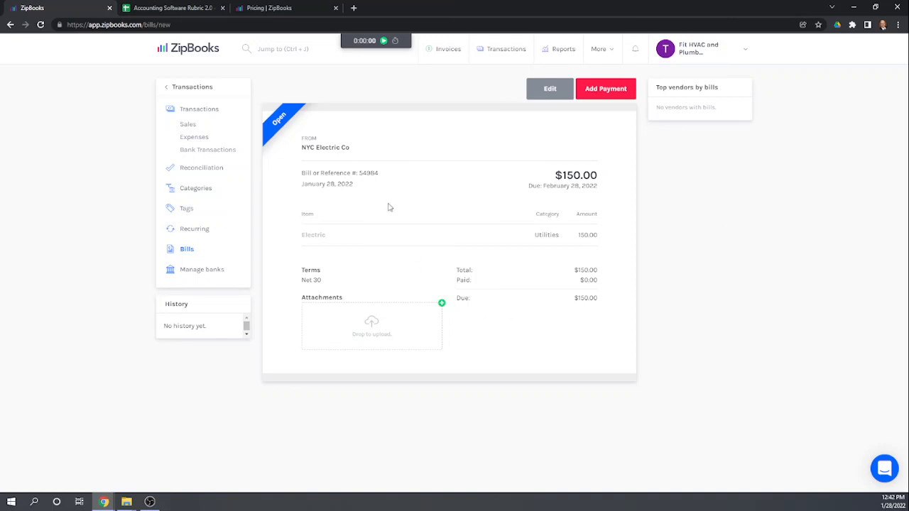
Look at the list of custom tags and the unconfirmed transactions list.
click(185, 211)
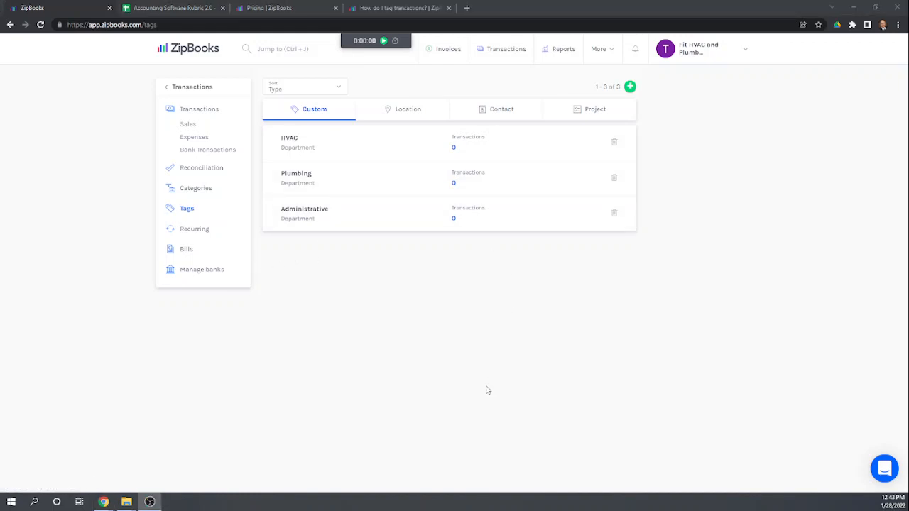
click(202, 109)
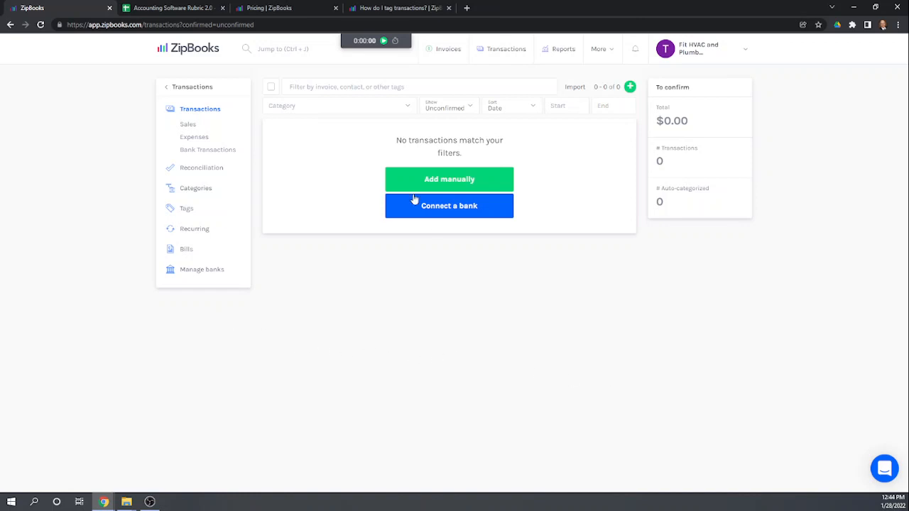
Review the balance sheet down to its liabilities and equity, and open the income statement report.
click(178, 88)
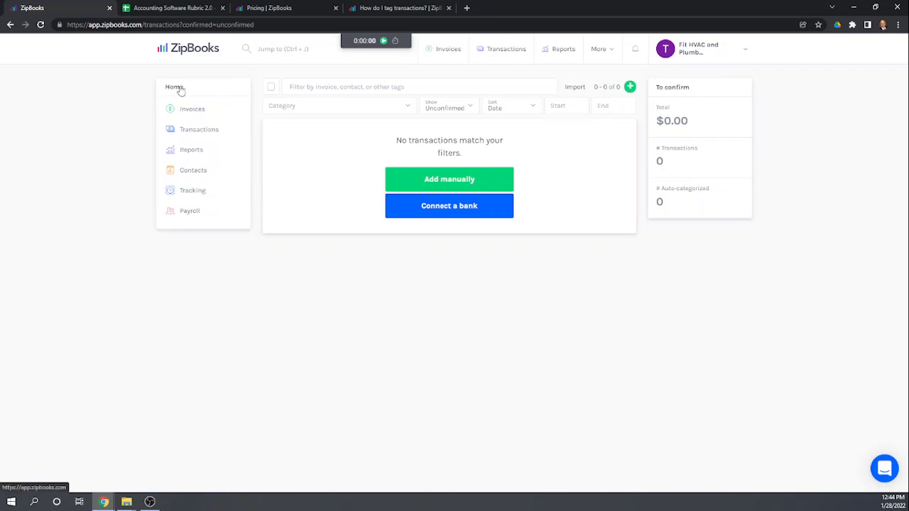
click(190, 151)
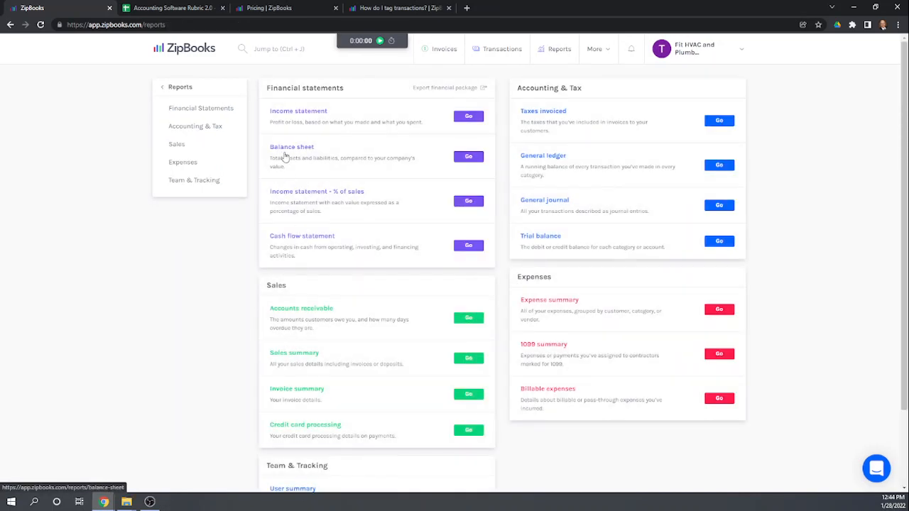
click(288, 148)
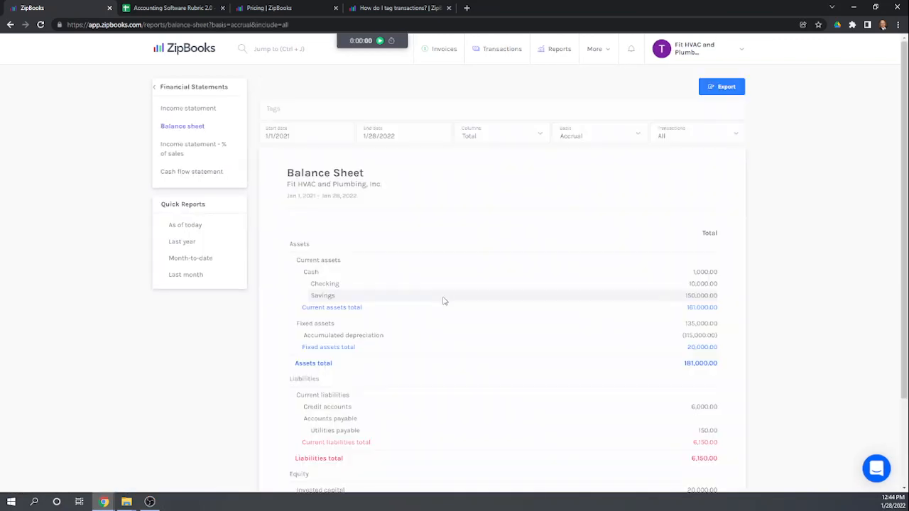
scroll(487, 270, down, 2)
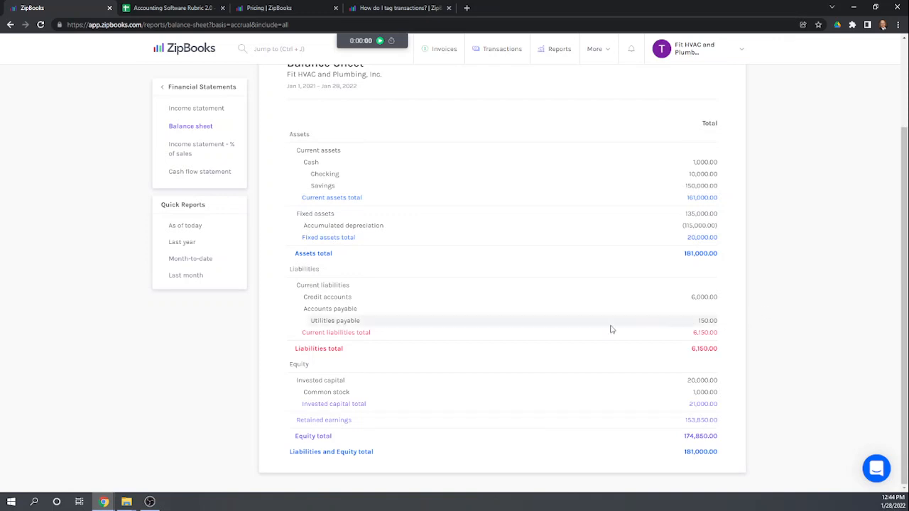
click(189, 149)
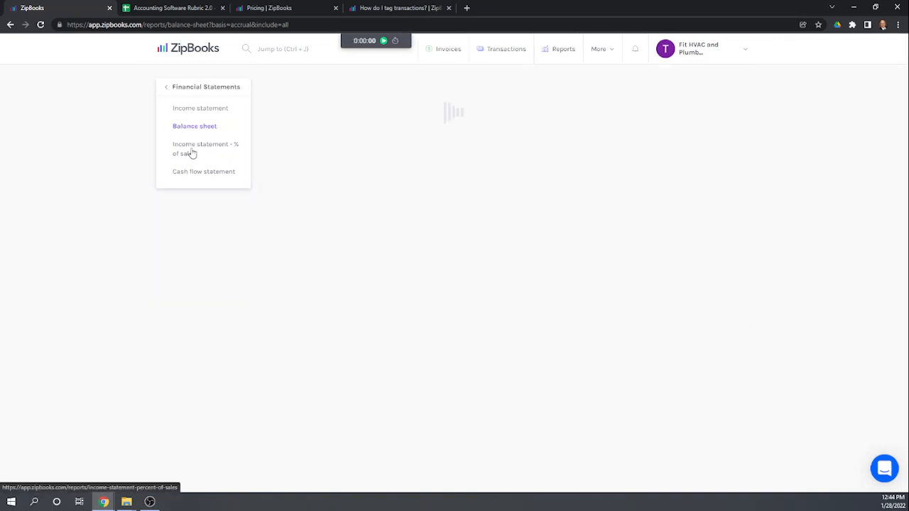
click(189, 107)
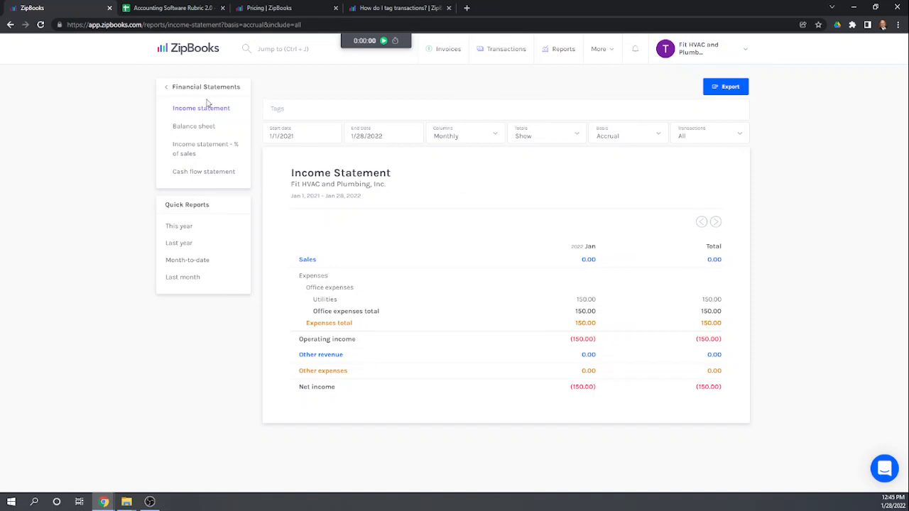
Back out of the financial statements section to the main Home navigation.
click(170, 89)
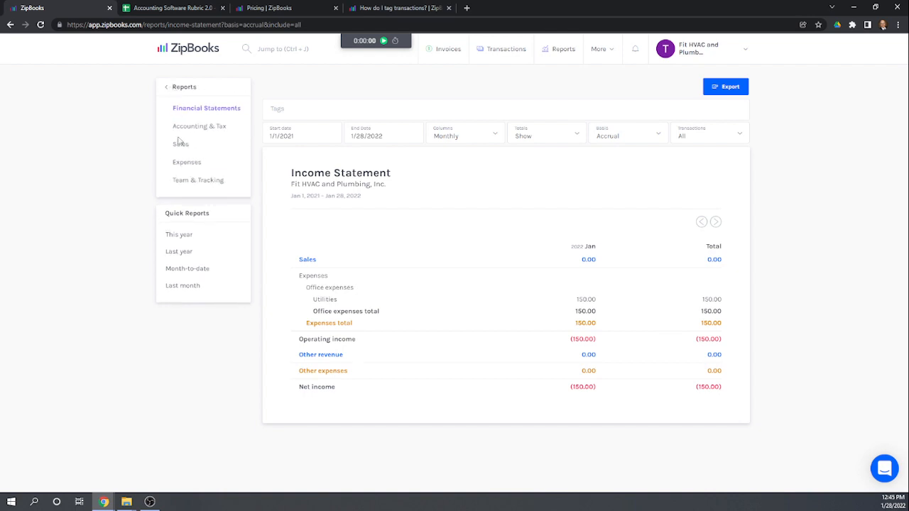
click(168, 89)
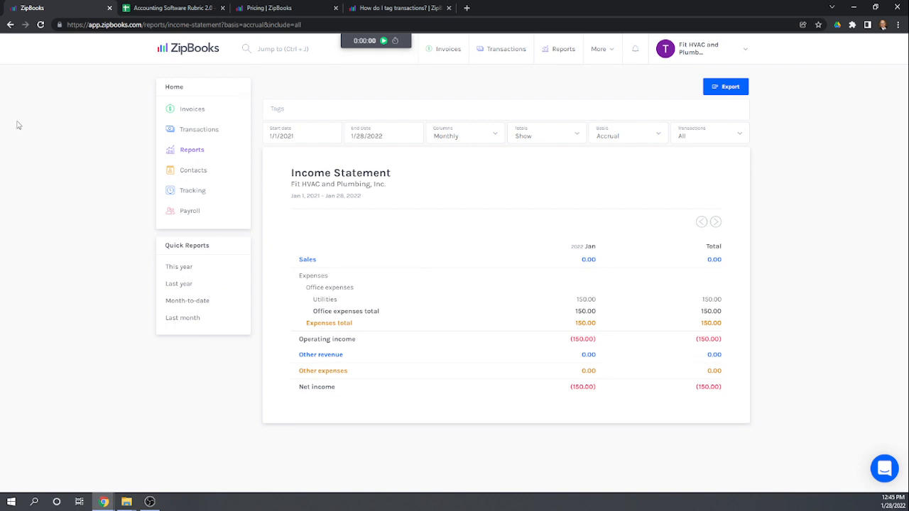
In the Accounting Software Rubric 2.0 spreadsheet, enter 1 under ZipBooks Sophisticated for creating a vendor, unpaid expense, expense due date and receipt attachment.
click(191, 8)
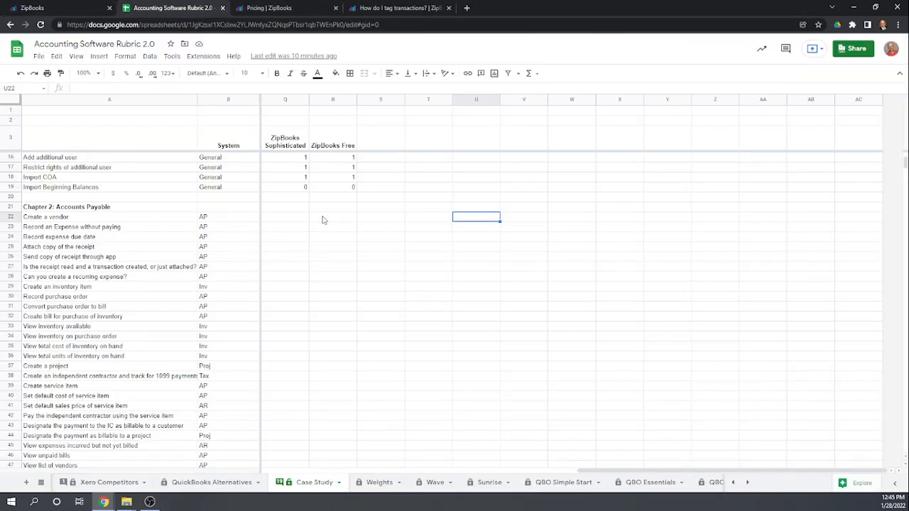
click(299, 221)
text(1)
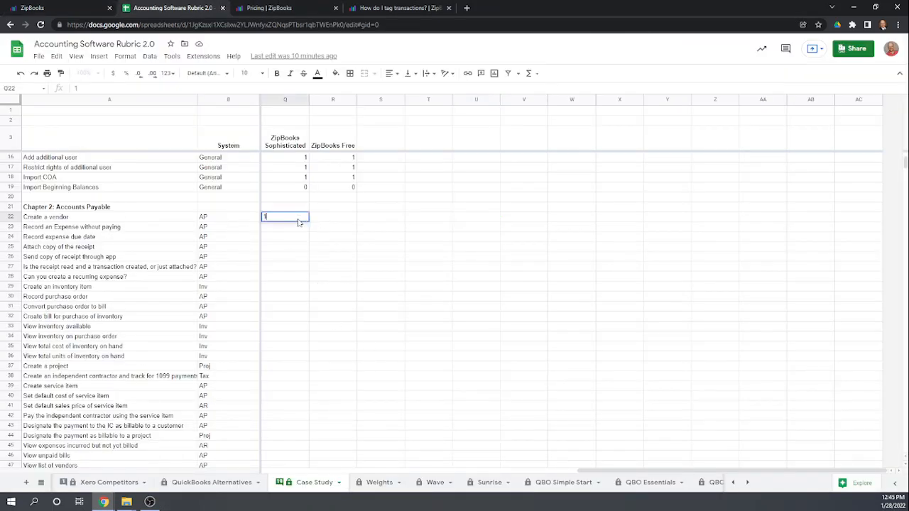
key(Return)
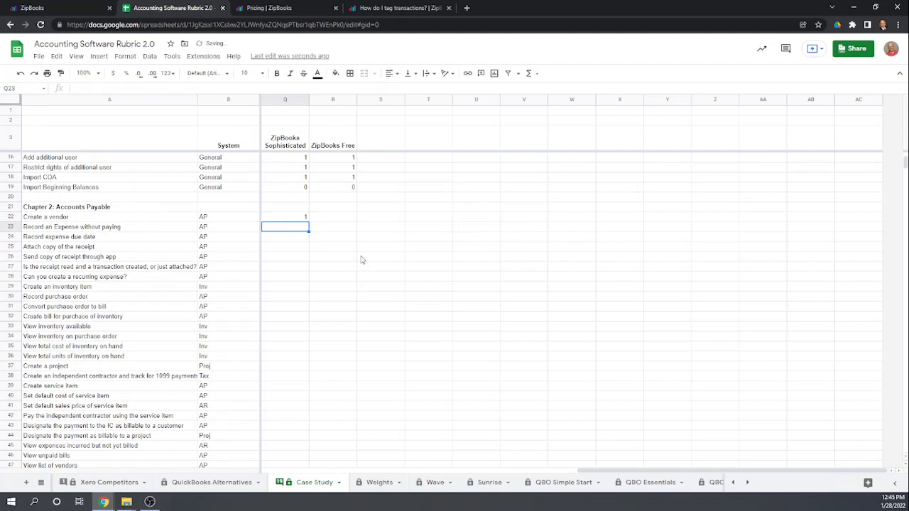
text(1)
key(Return)
text(1)
key(Return)
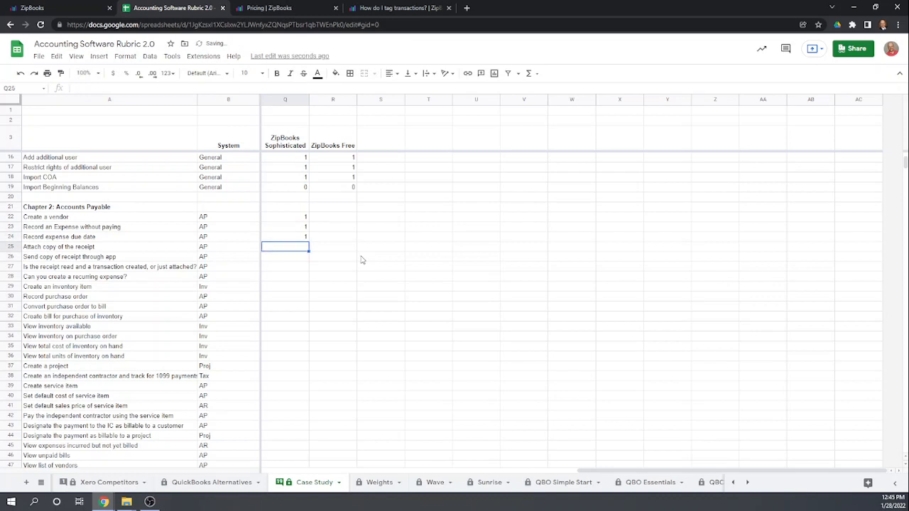
text(1)
key(Return)
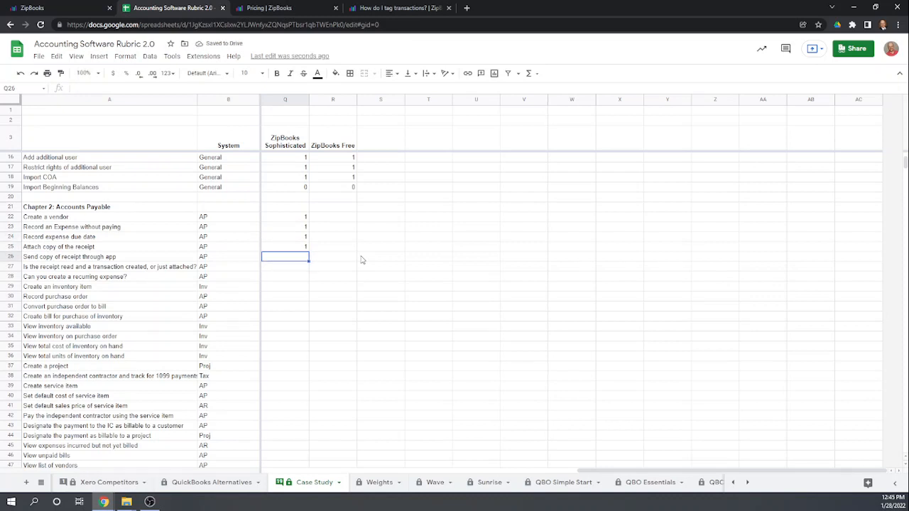
Leave the ZipBooks Sophisticated score for sending receipts through the app blank and enter 0 for the receipt-reading criterion.
key(Return)
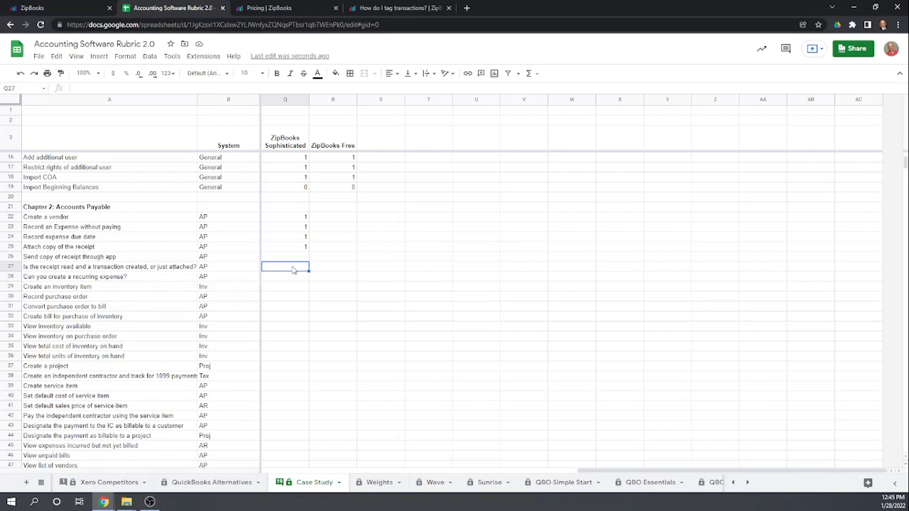
text(0)
key(Return)
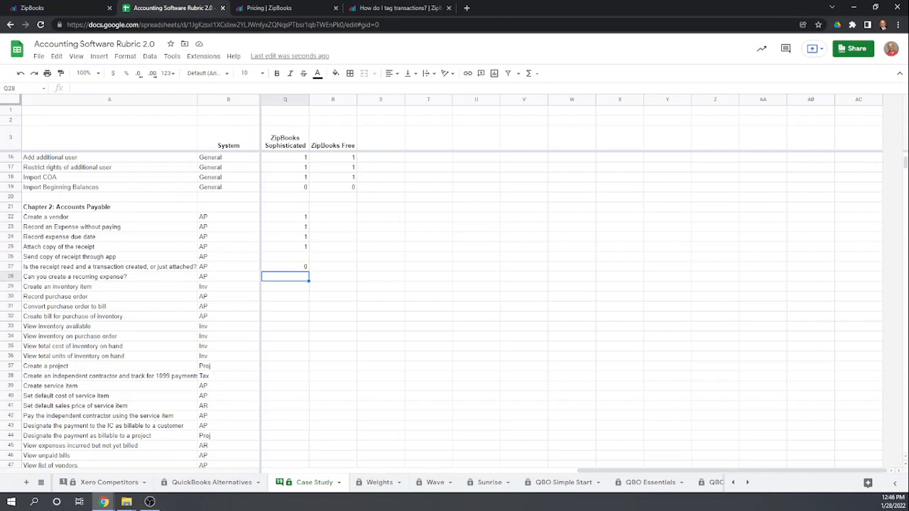
Switch back to ZipBooks and start a new recurring transaction named Monthly Telephone Bill.
click(33, 9)
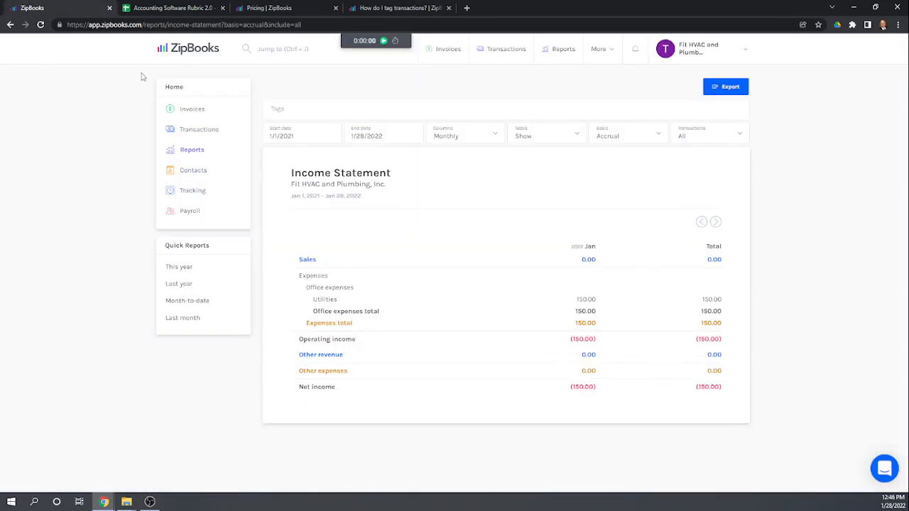
click(198, 132)
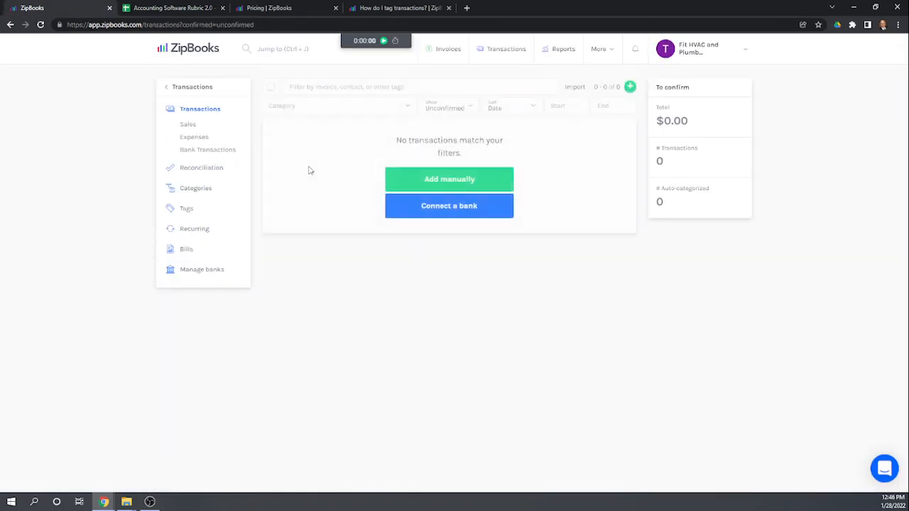
click(199, 230)
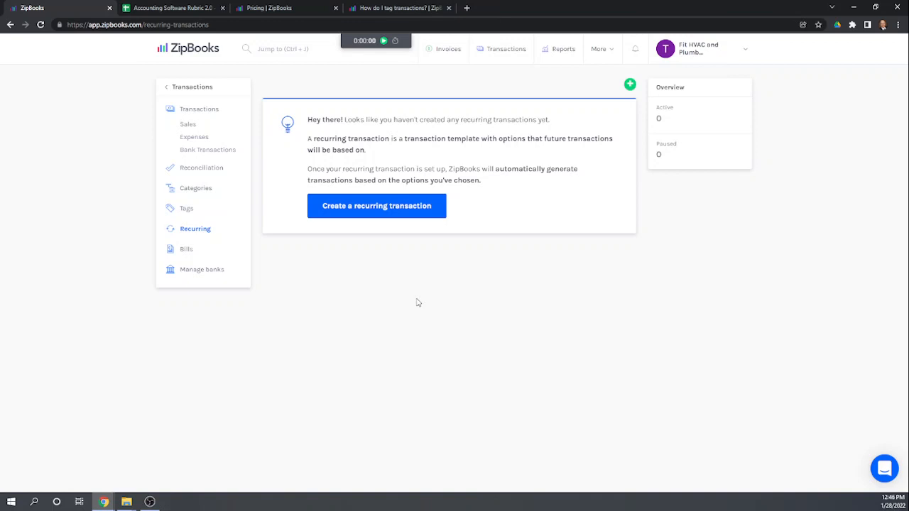
click(630, 86)
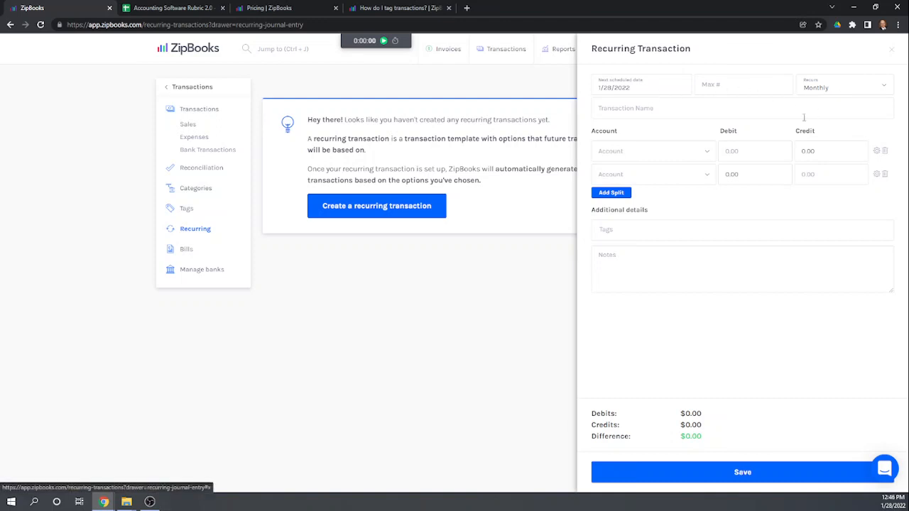
click(661, 108)
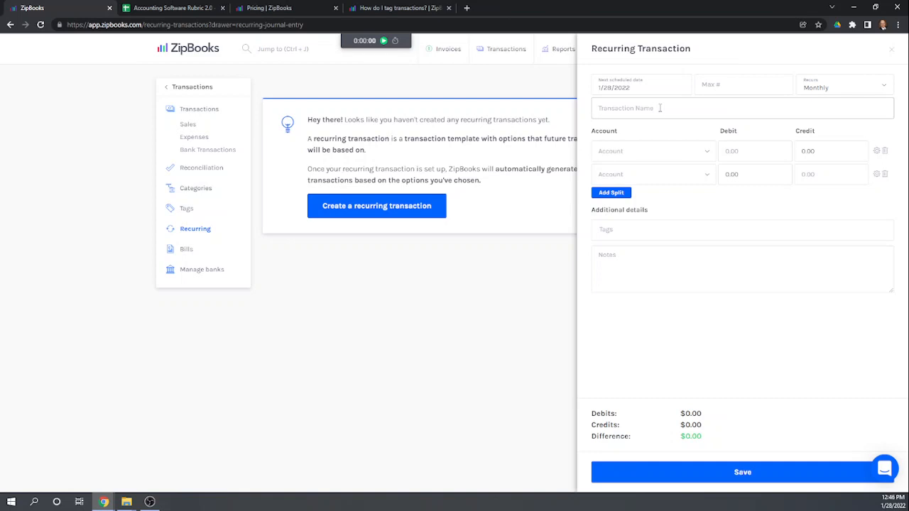
text(Monthly Telephone Bill)
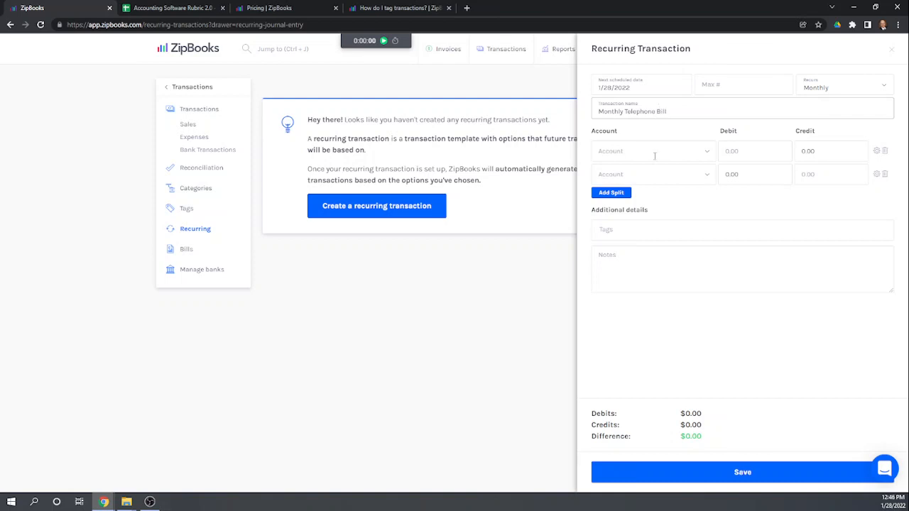
Assign the recurring transaction's first line to Telephone & communications with a debit of 150.
click(622, 158)
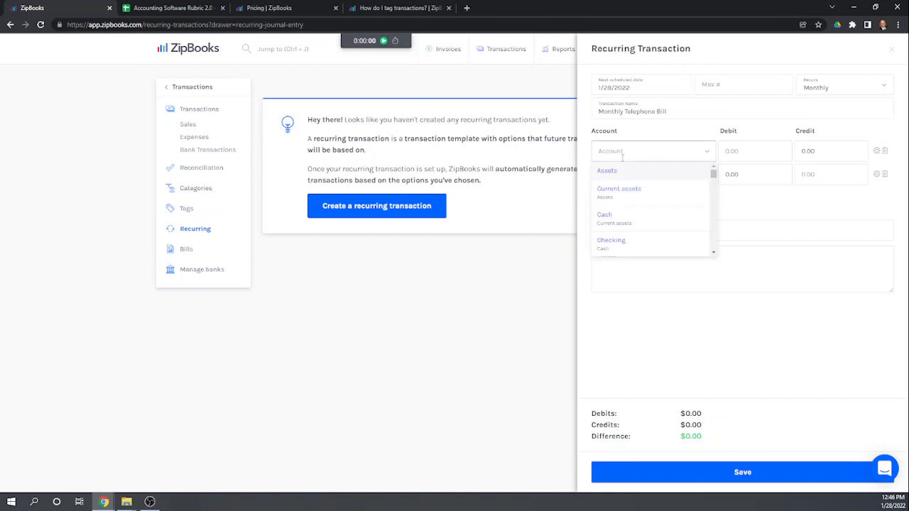
text(tel)
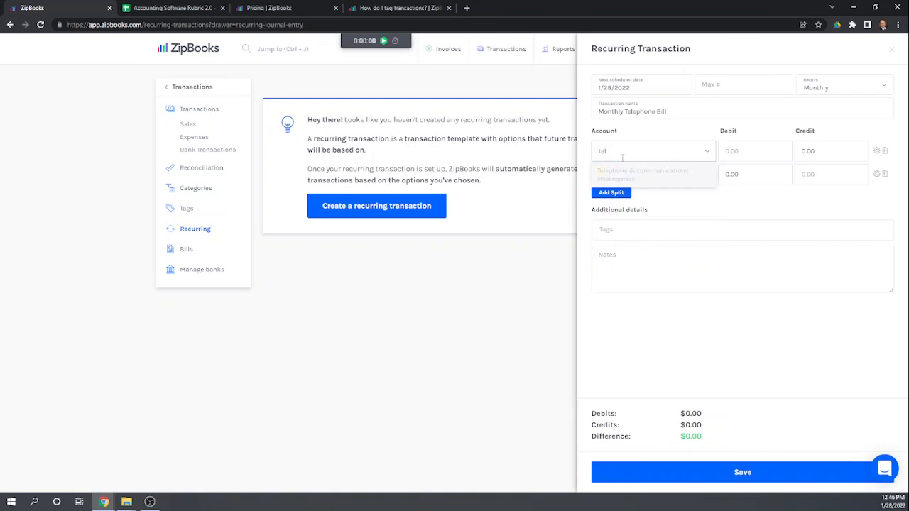
click(623, 176)
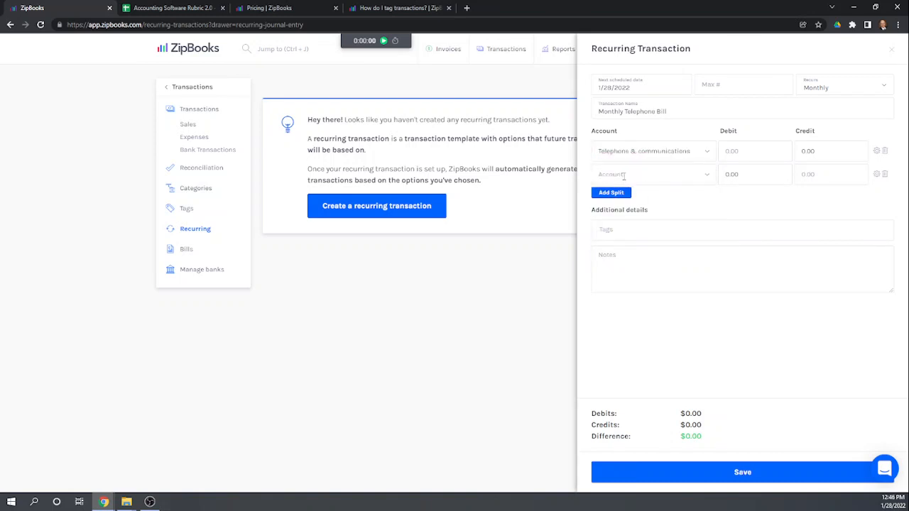
click(753, 148)
text(150)
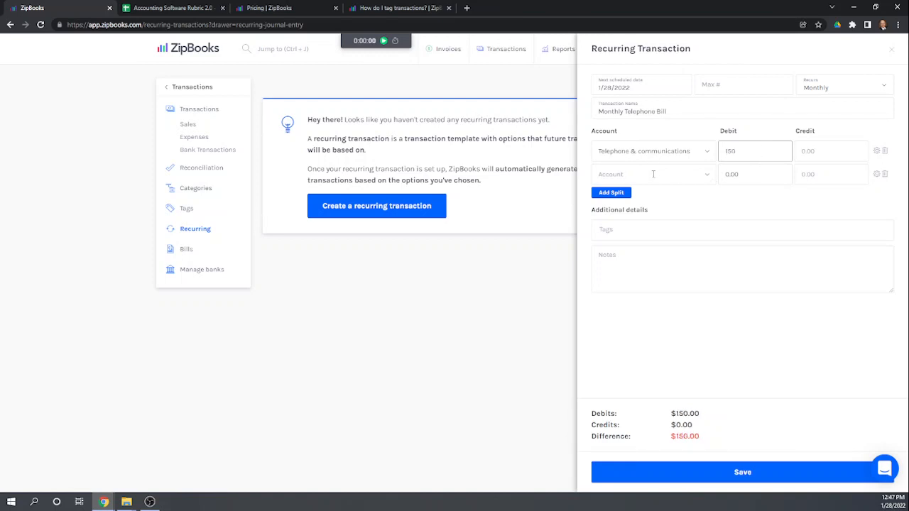
Assign the recurring transaction's second line to Checking with a credit of 150.
click(653, 174)
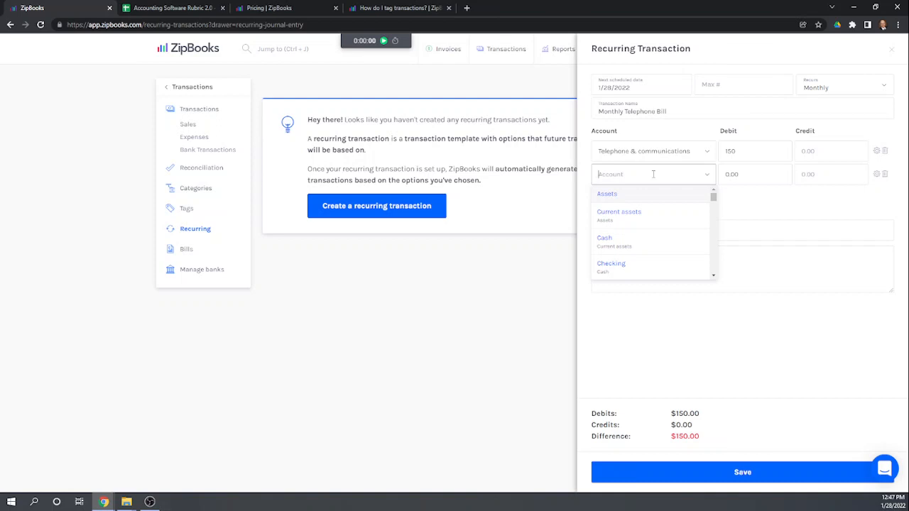
click(622, 266)
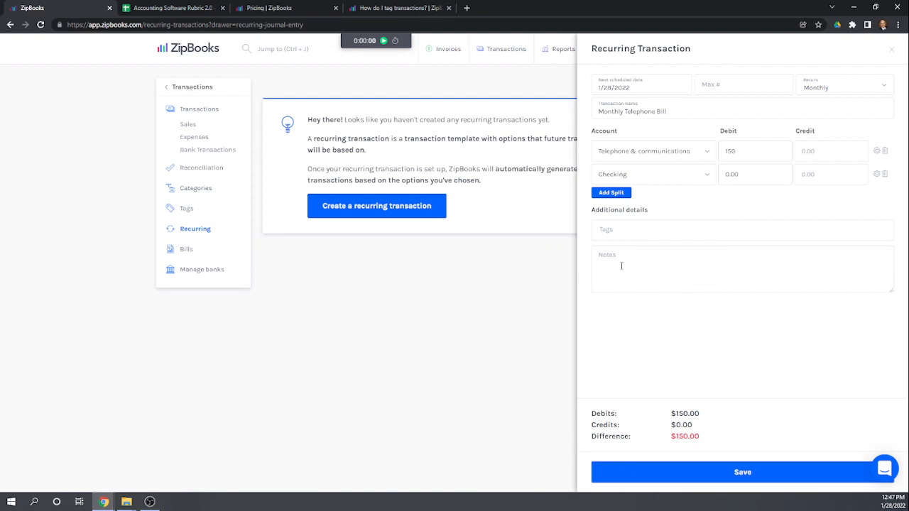
click(839, 173)
text(150)
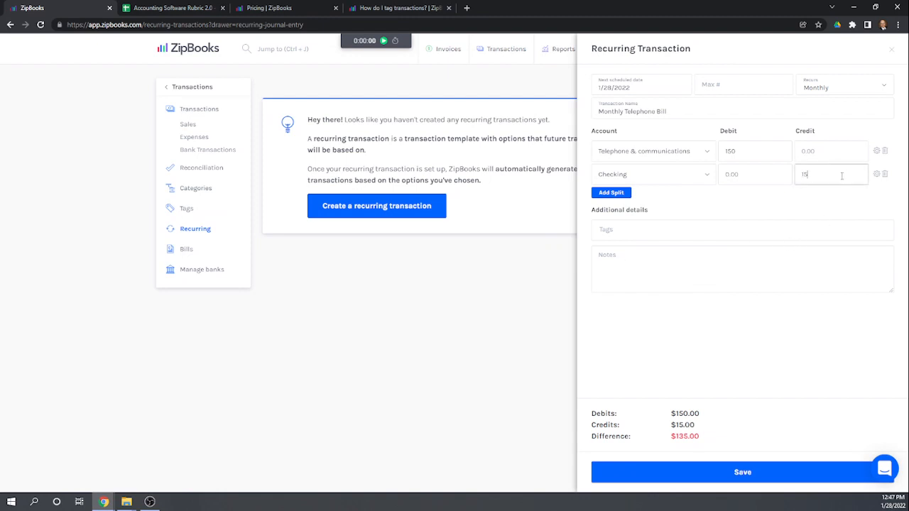
click(782, 384)
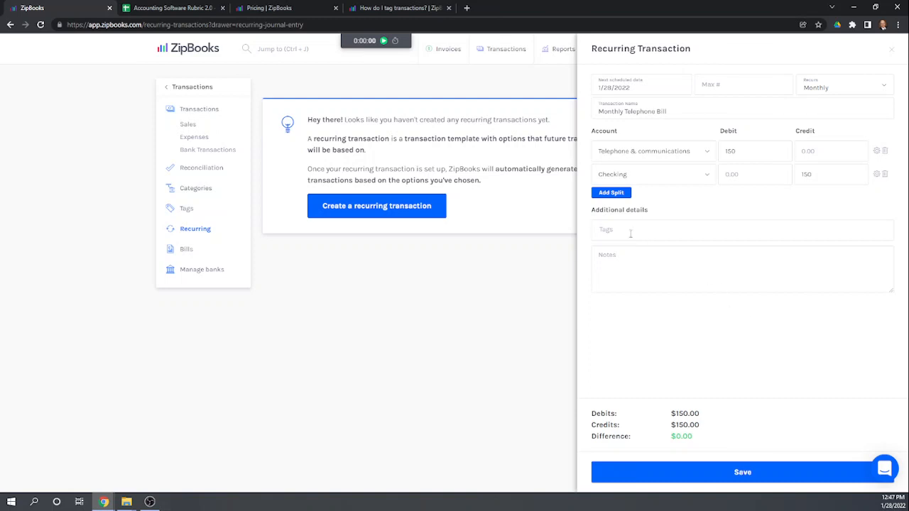
Tag the recurring transaction with the Administrative department and the Fit HVAC and Plumbing, Inc. location, and save it.
text(adm)
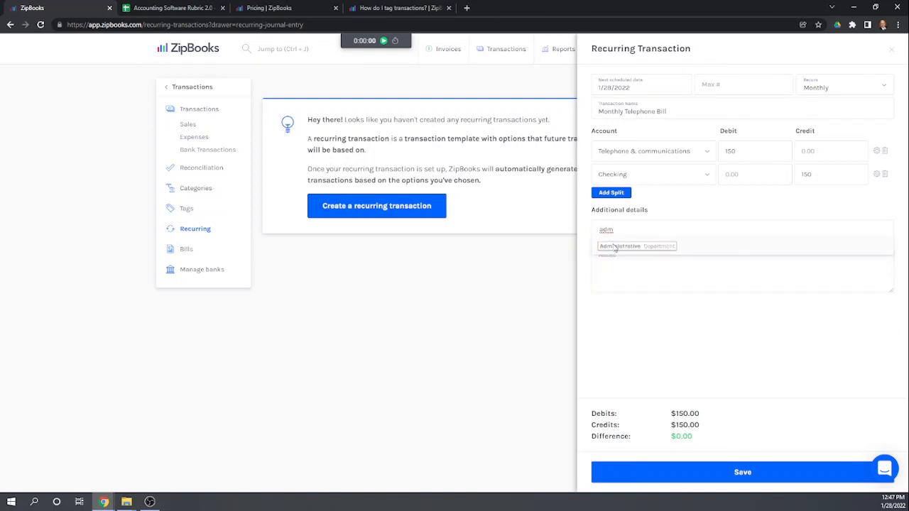
click(616, 246)
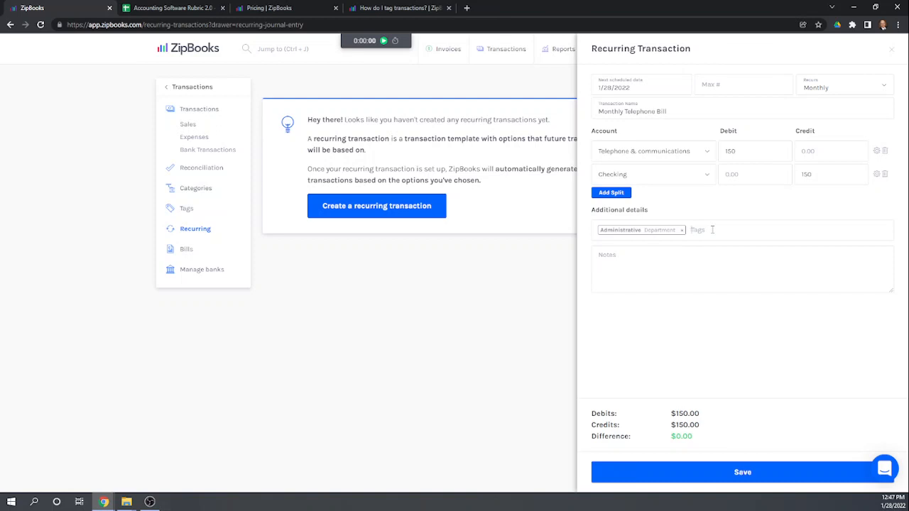
text(fit)
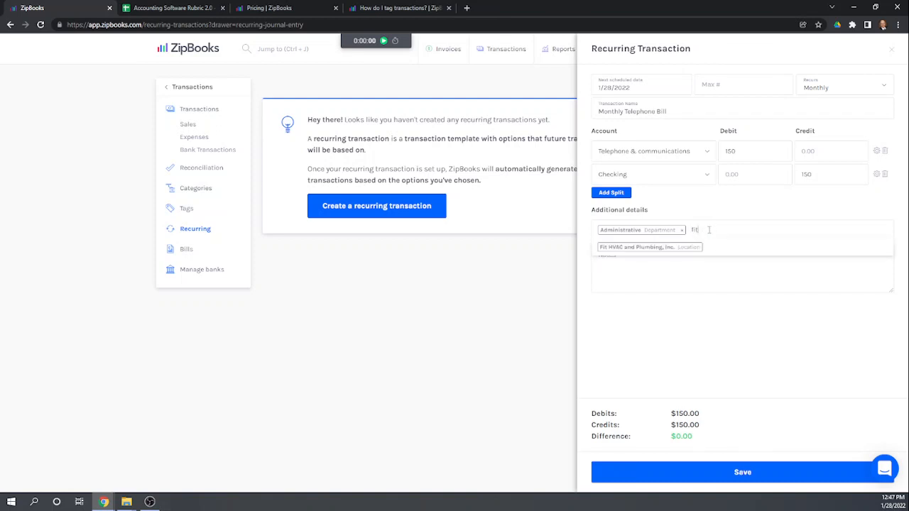
click(664, 248)
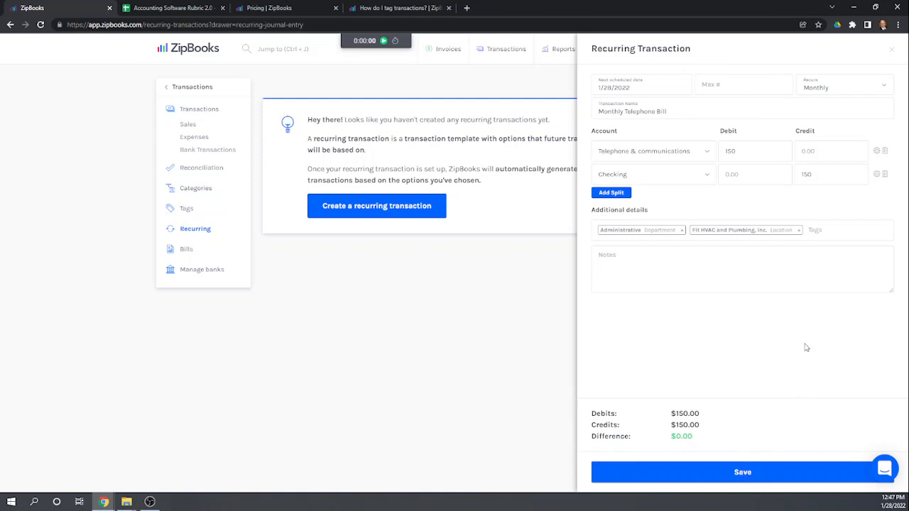
click(745, 474)
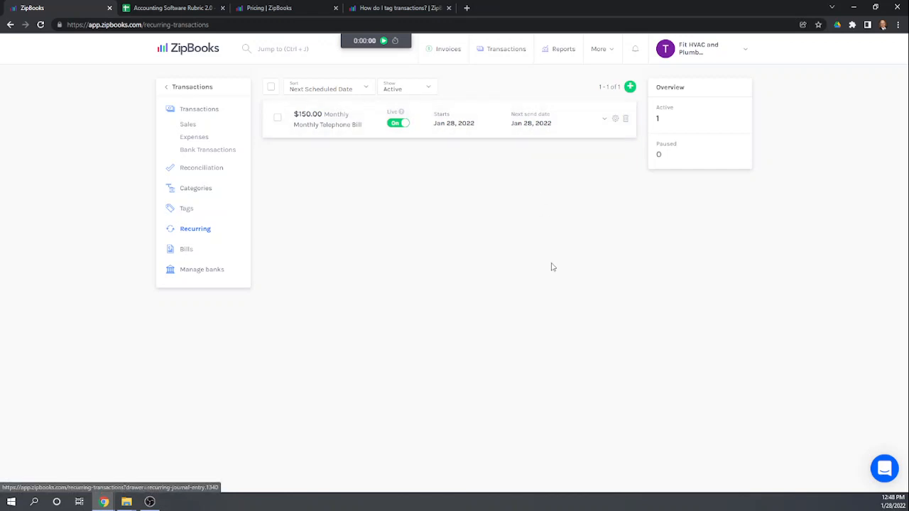
Review the saved Monthly Telephone Bill recurring transaction's schedule, accounts and tags, and close it without changes.
click(616, 125)
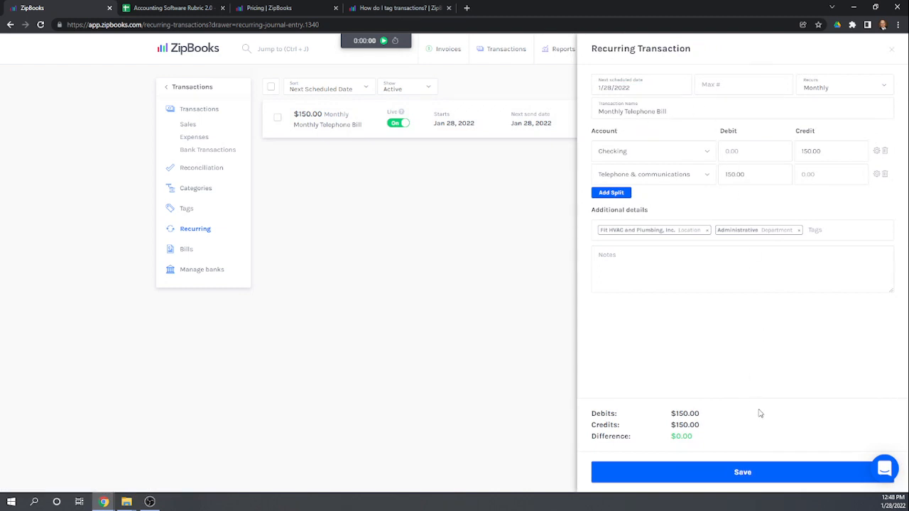
click(892, 53)
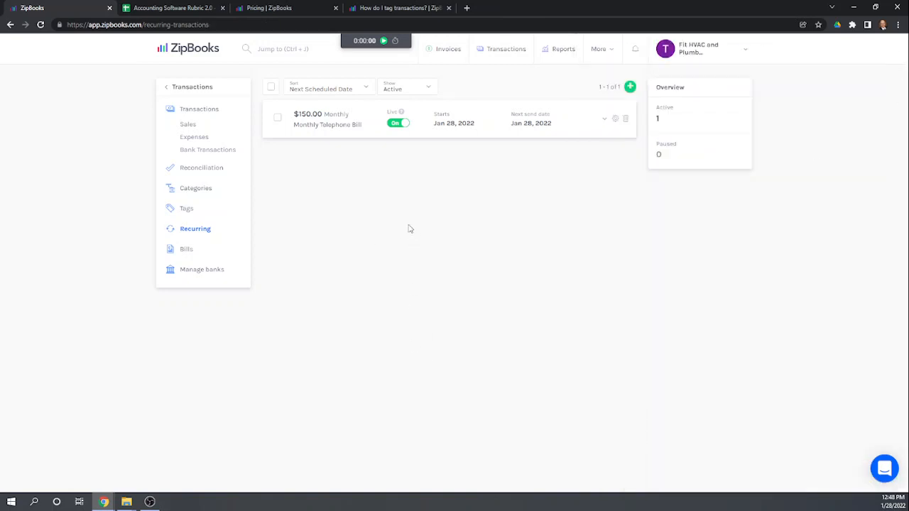
click(615, 121)
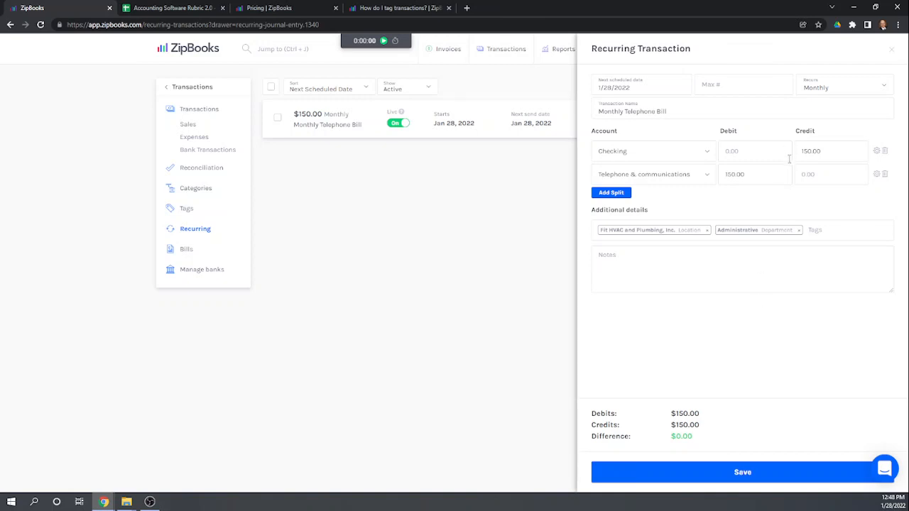
click(893, 53)
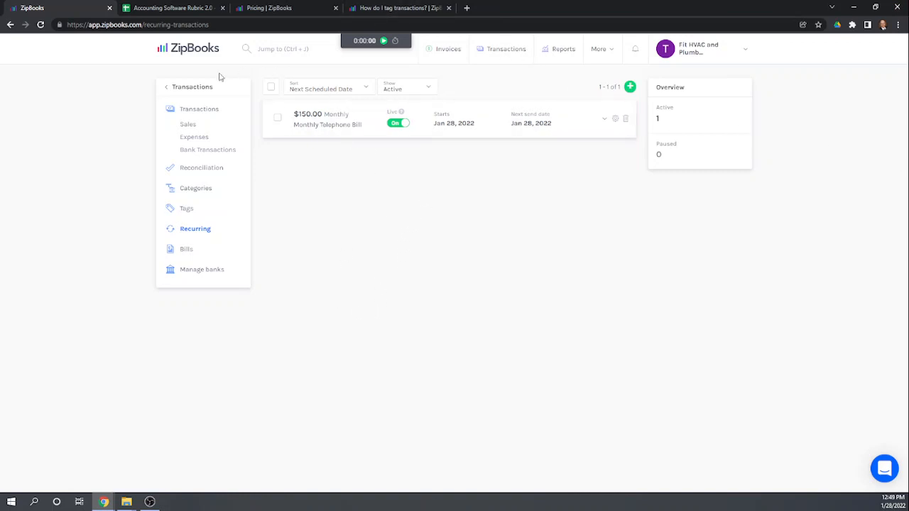
Go from recurring transactions to the Invoices section and open its list of saved items.
click(169, 88)
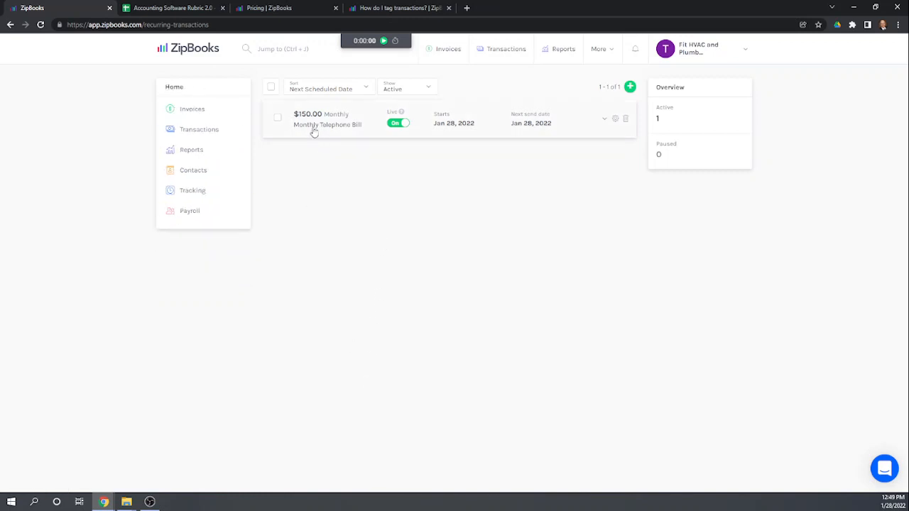
click(194, 111)
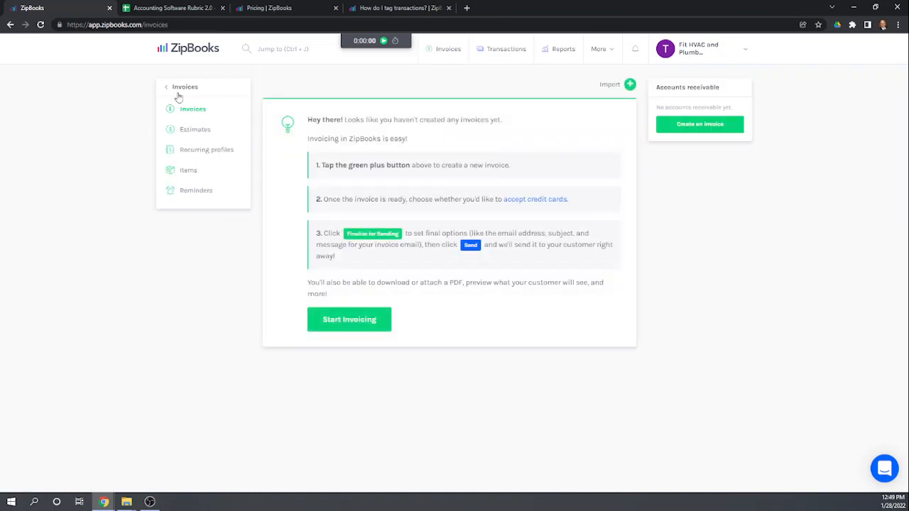
click(189, 170)
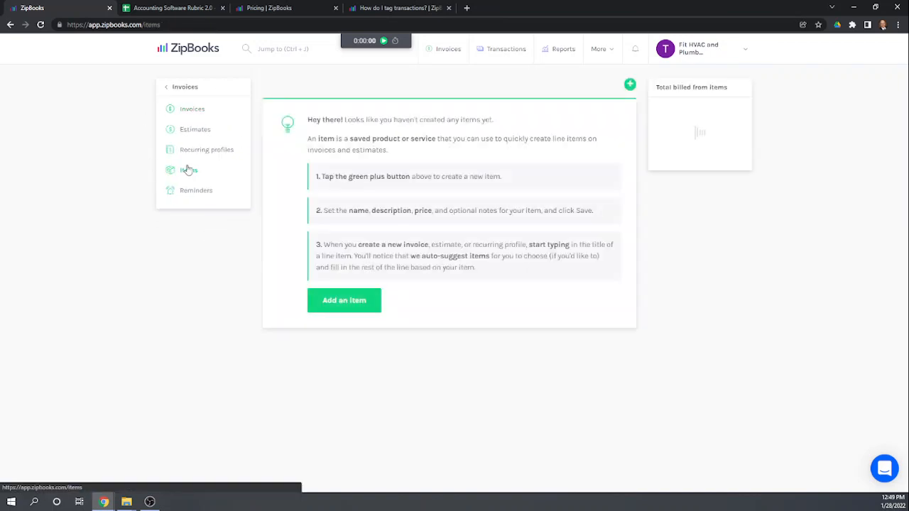
Start a new item named Plumbing Widgets with the type Invoice.
click(630, 86)
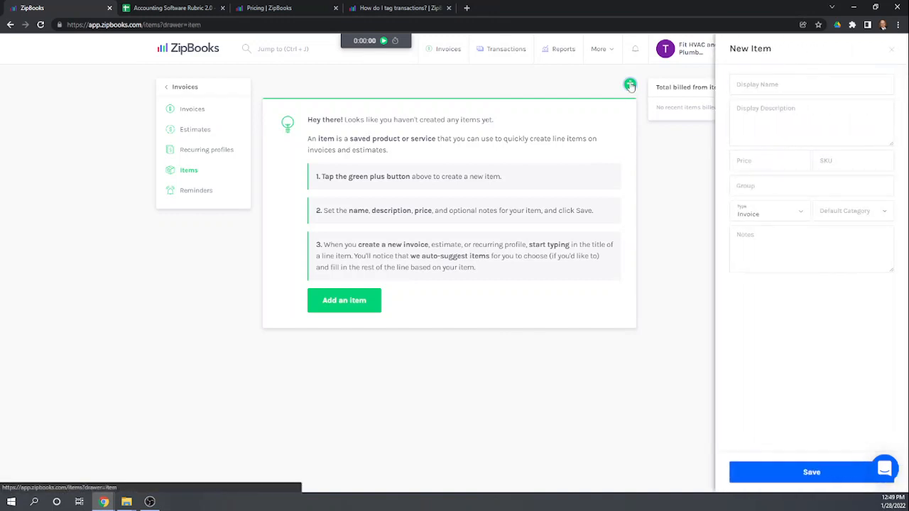
click(764, 85)
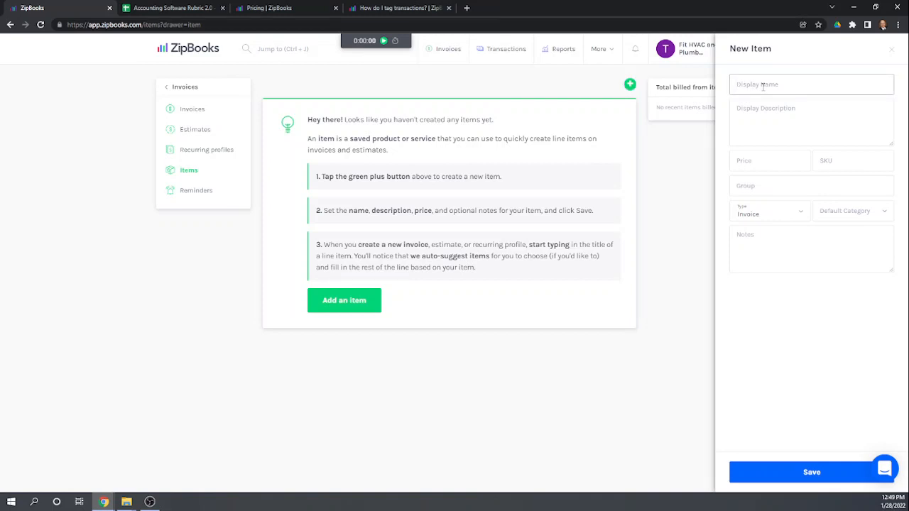
text(Plumbing Widgets)
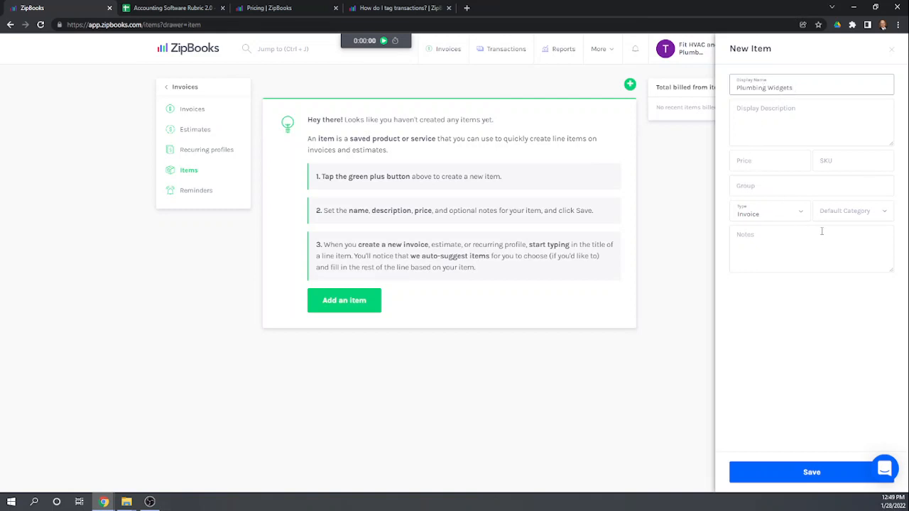
click(802, 214)
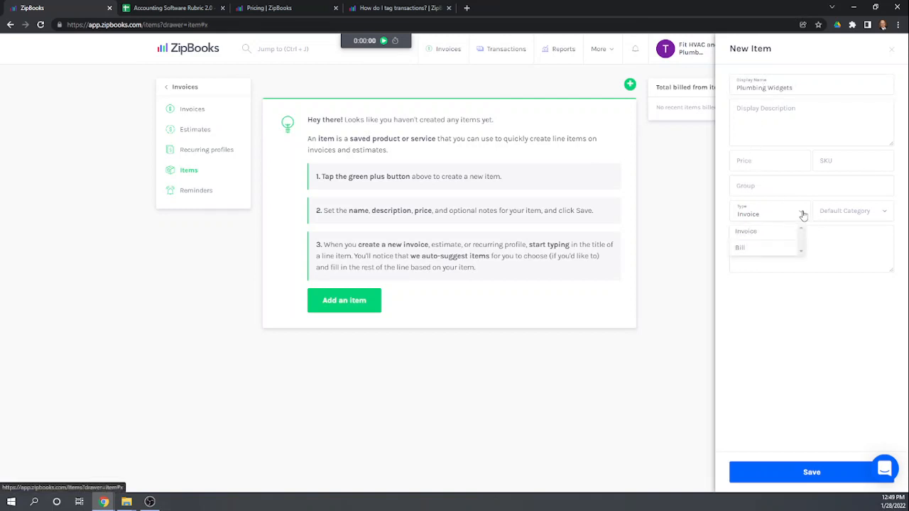
click(760, 236)
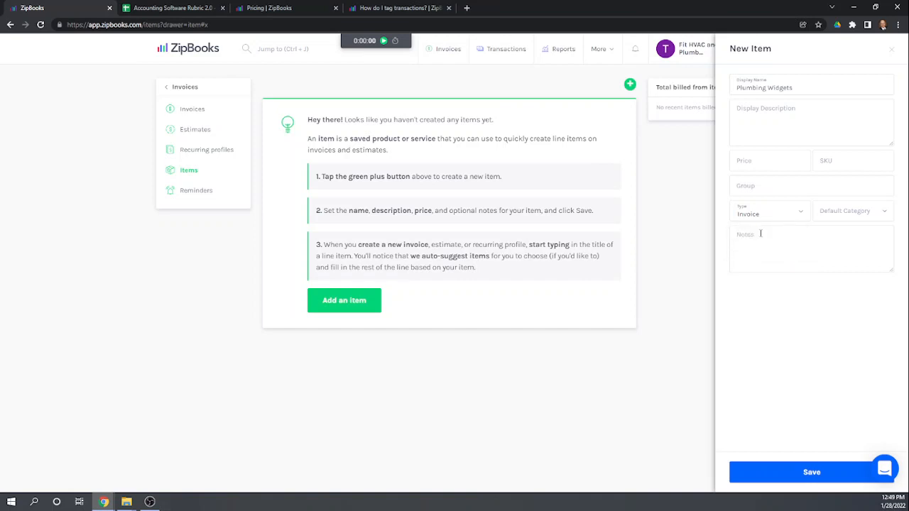
Give the Plumbing Widgets item a price of 25.00 and the default category Sales, and save it.
click(758, 162)
text(25)
click(778, 191)
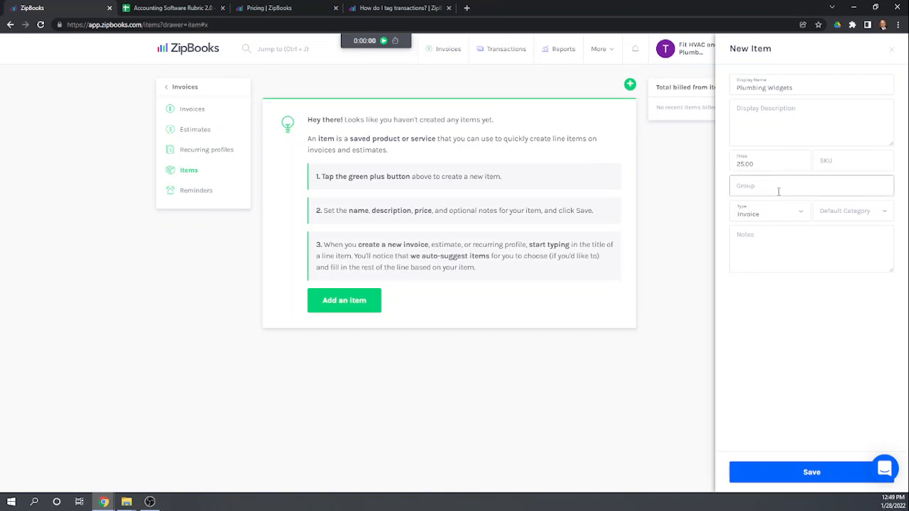
click(846, 211)
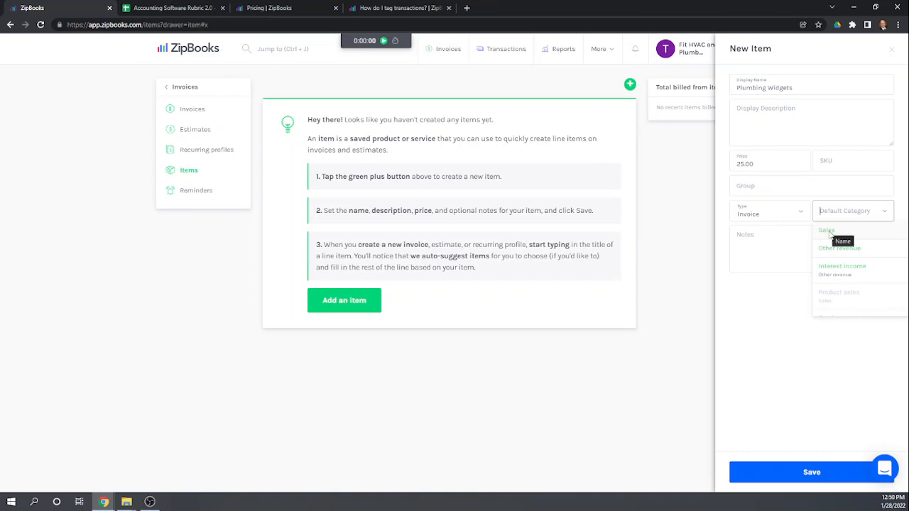
click(827, 233)
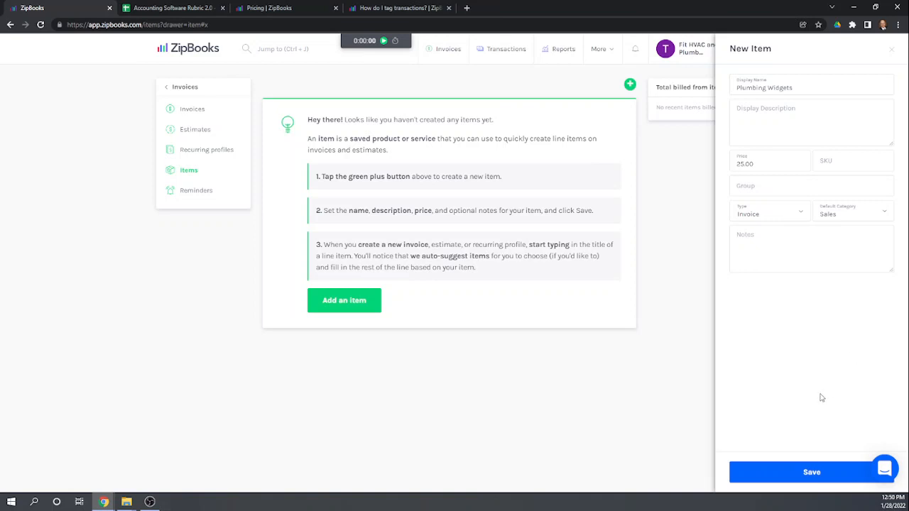
click(808, 474)
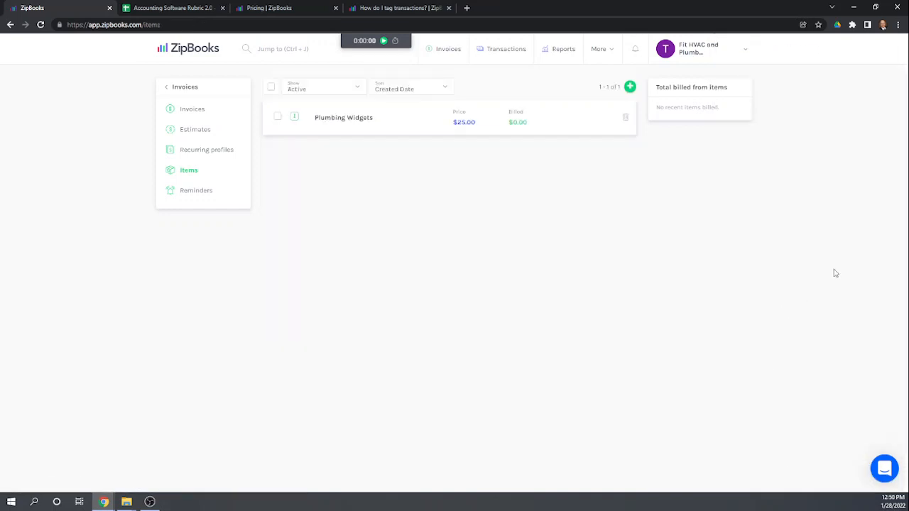
Start a new item named Plumbing Widgets Purchased with price 10.00 and type Bill, and open its default category choices.
click(629, 86)
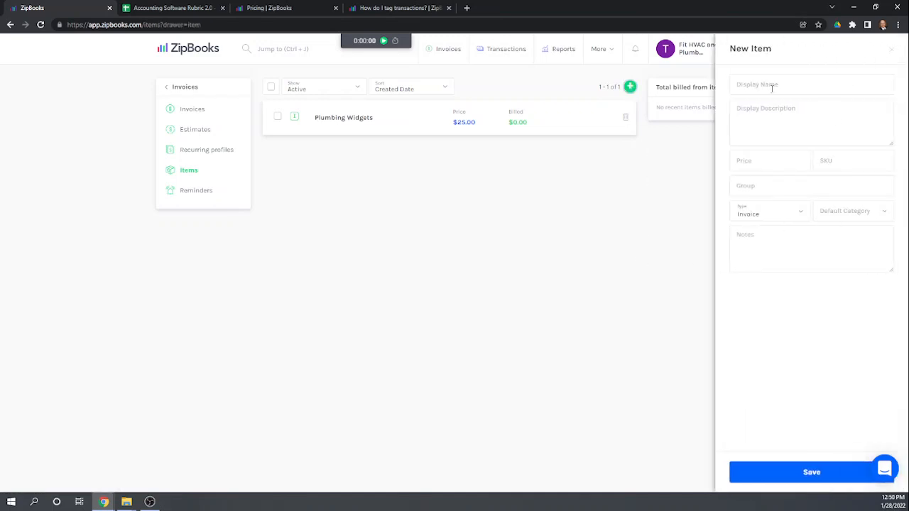
click(770, 84)
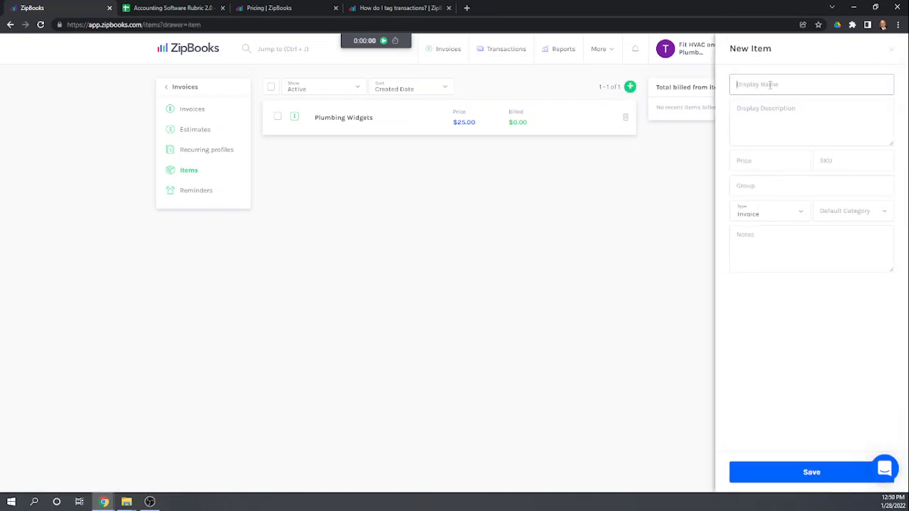
text(Plumbing Widgets Purchased)
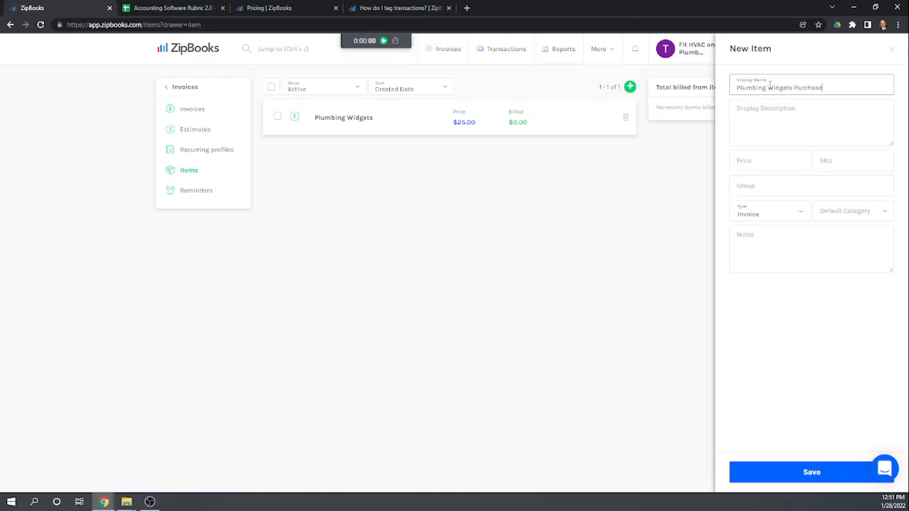
click(770, 111)
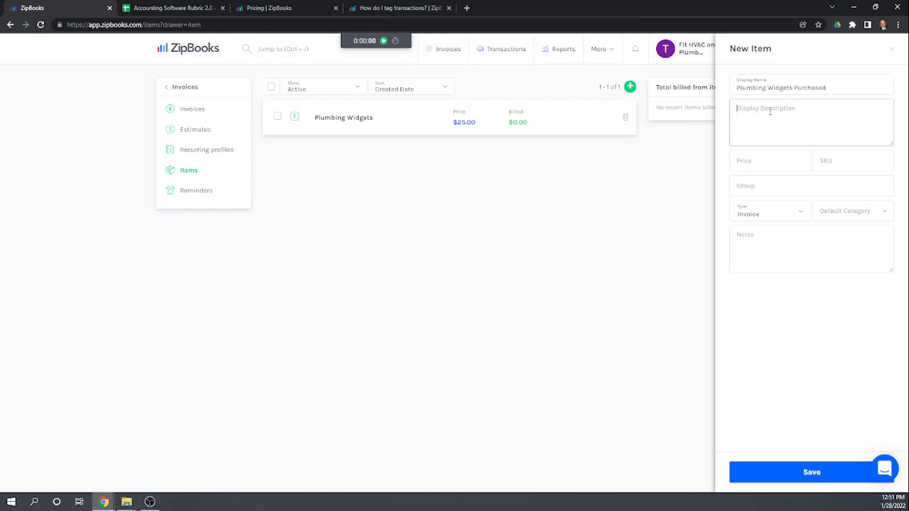
click(760, 162)
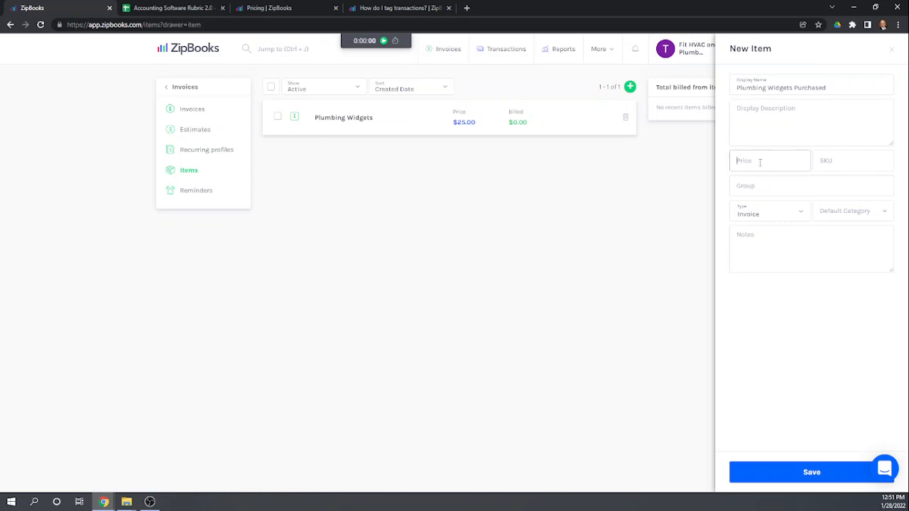
text(10)
click(762, 211)
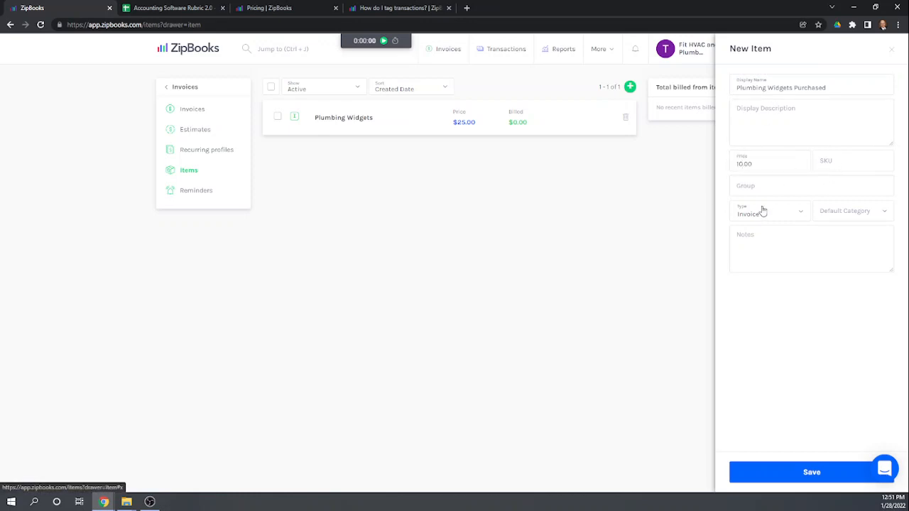
click(743, 247)
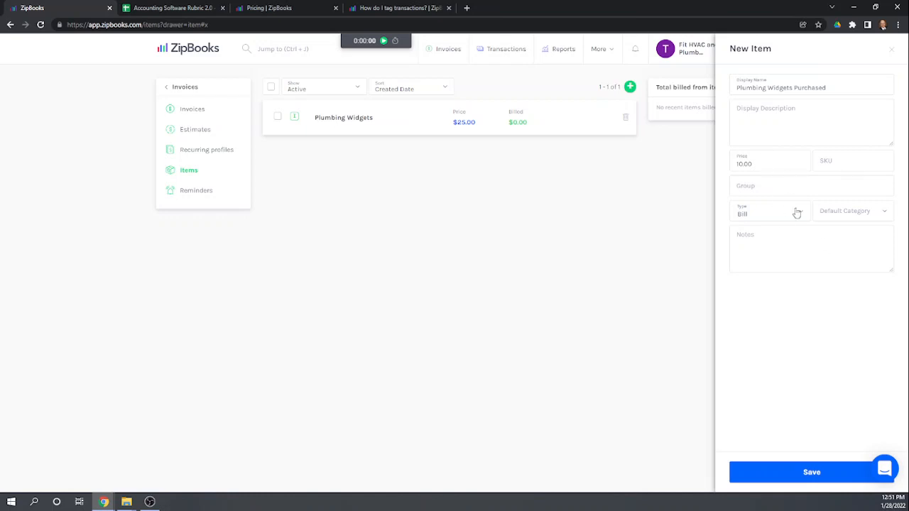
click(802, 245)
click(882, 212)
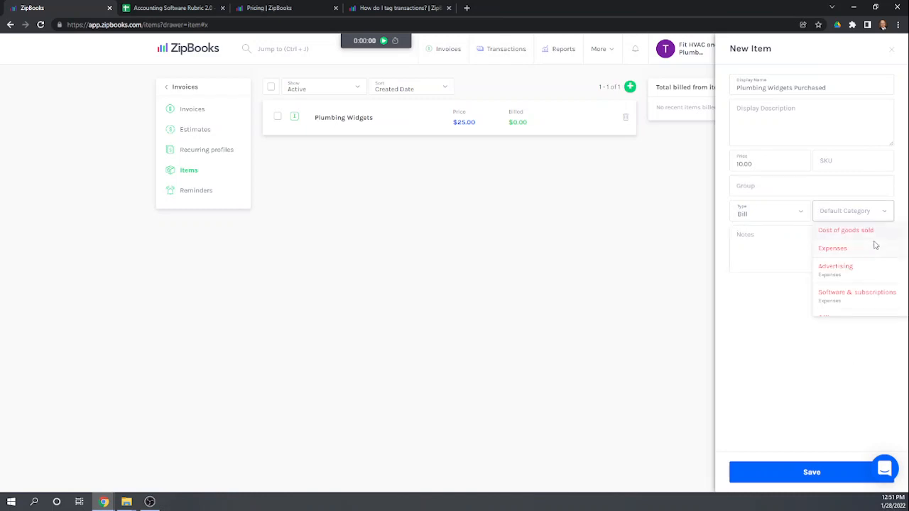
scroll(868, 265, down, 1)
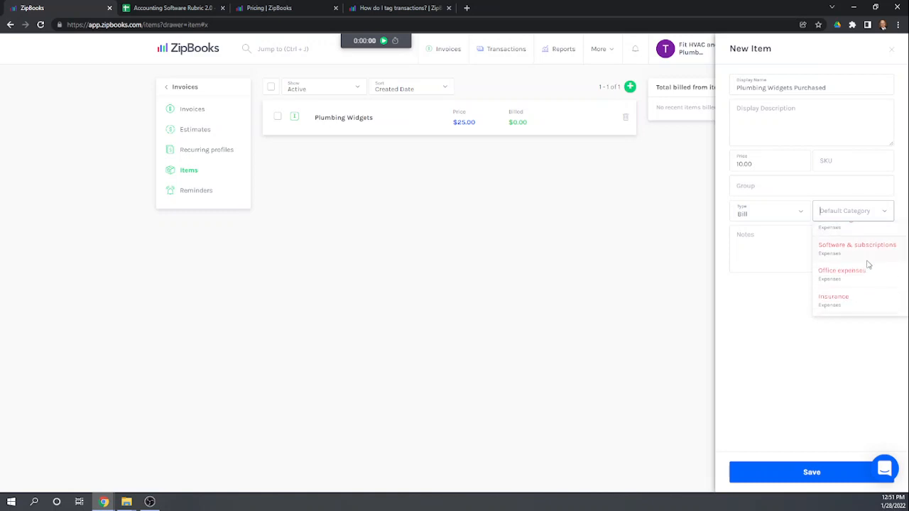
scroll(868, 265, up, 3)
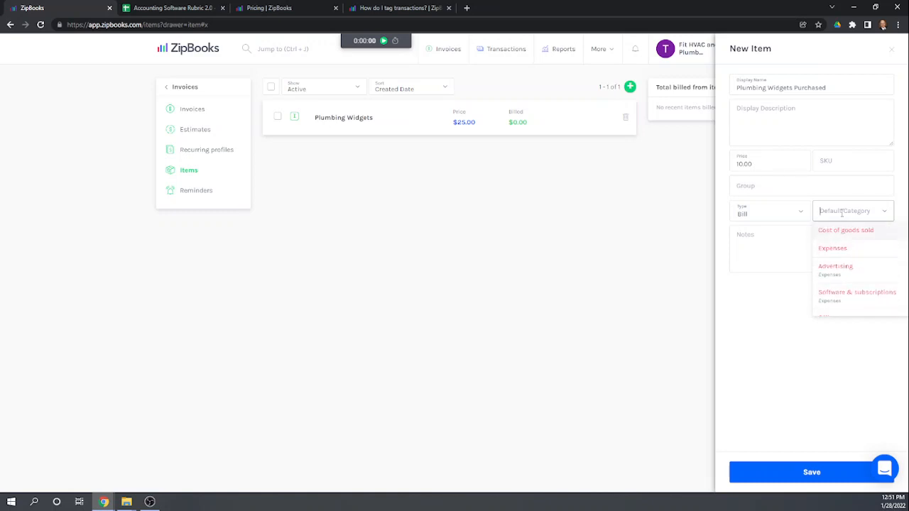
text(inv)
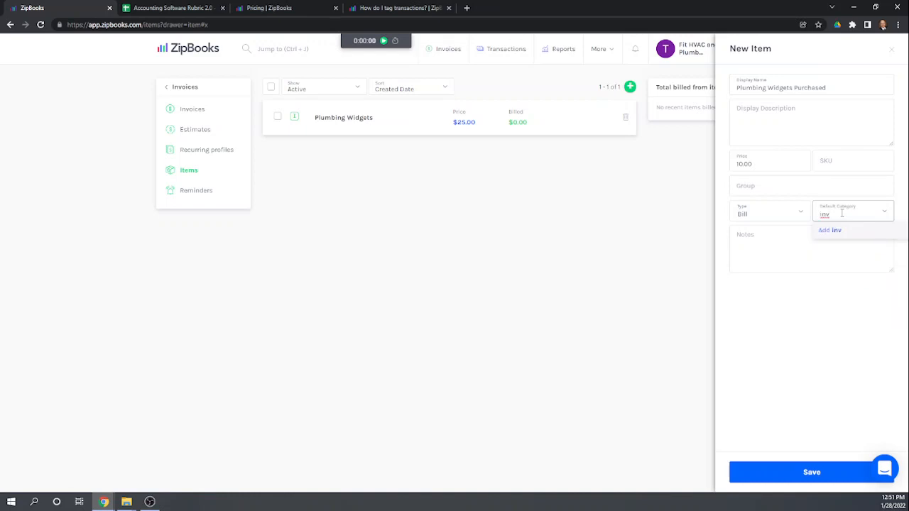
text(e)
key(BackSpace)
key(BackSpace)
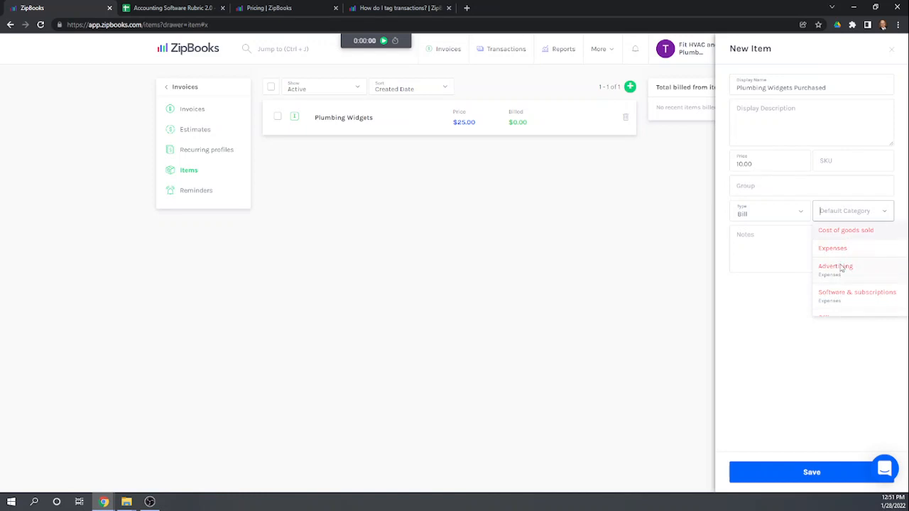
Set the purchased item's default category to Cost of goods sold and save the item.
click(846, 230)
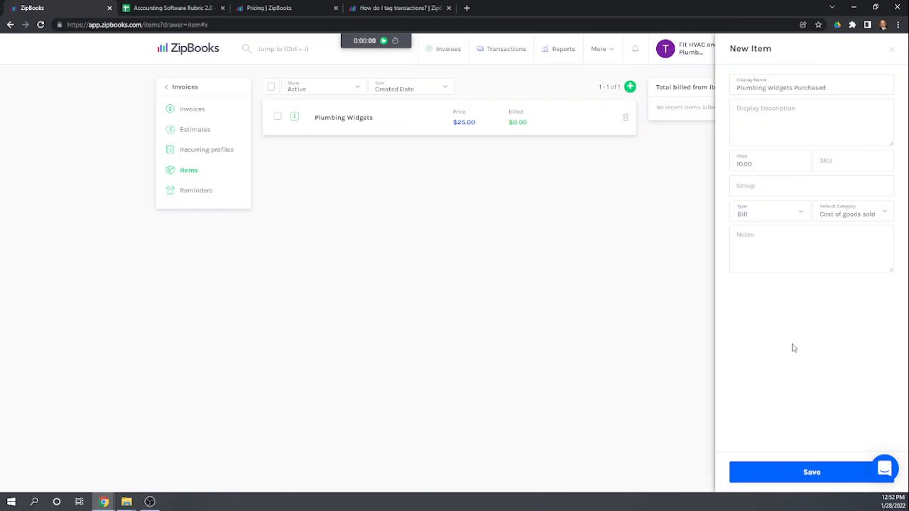
click(806, 481)
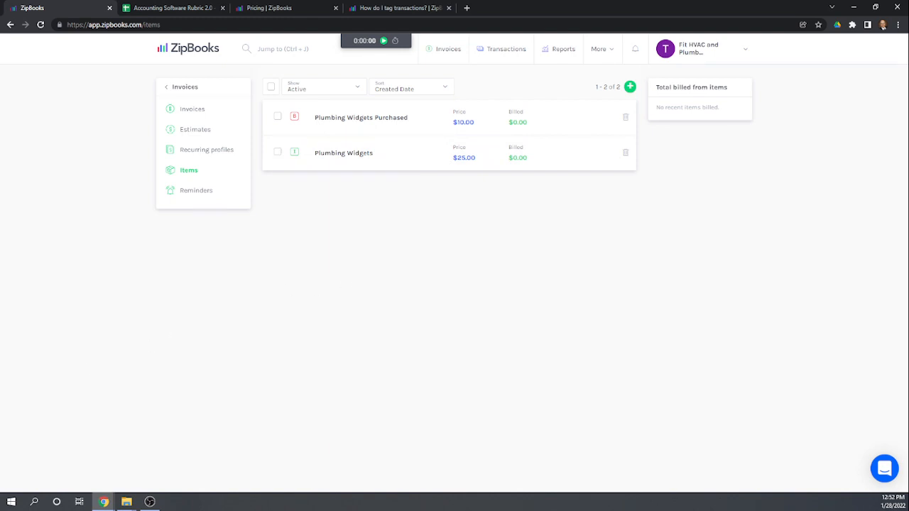
In the Accounting Software Rubric 2.0 spreadsheet, score ZipBooks Sophisticated 1 for creating a recurring expense and 0 for creating an inventory item.
click(172, 10)
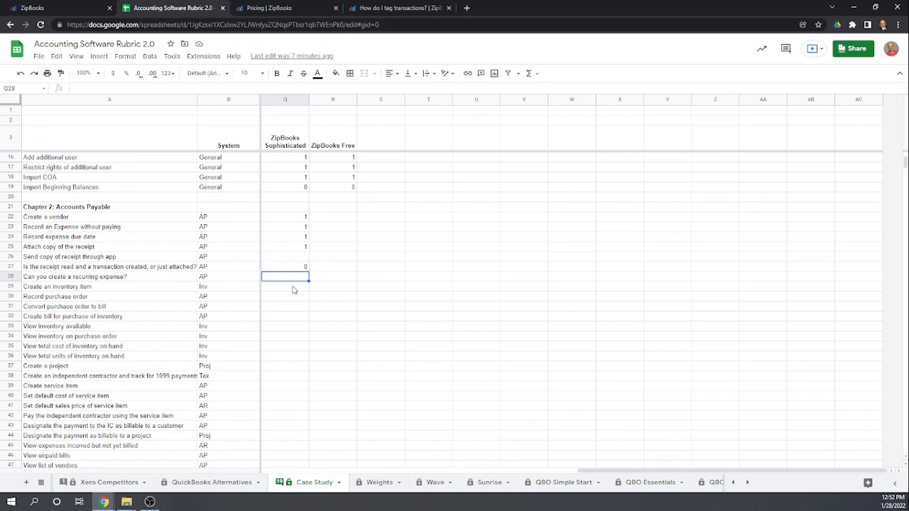
text(1)
key(Return)
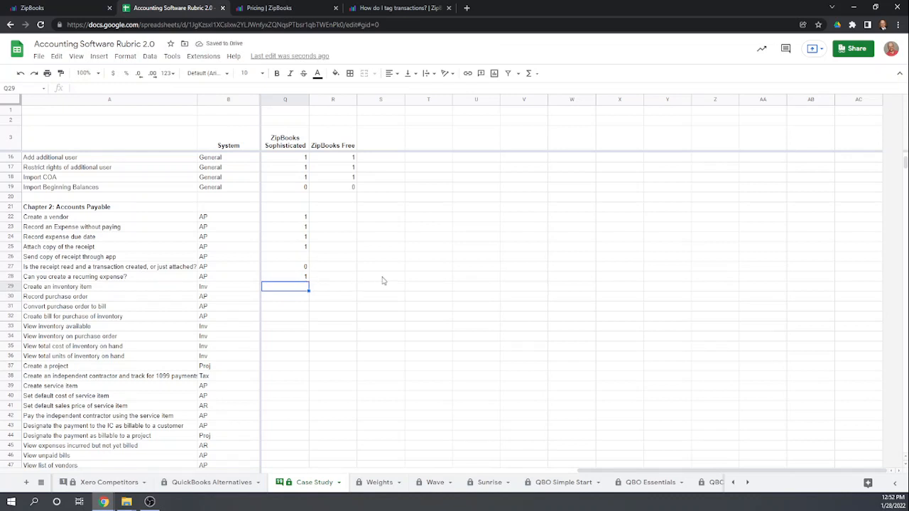
text(0)
key(Return)
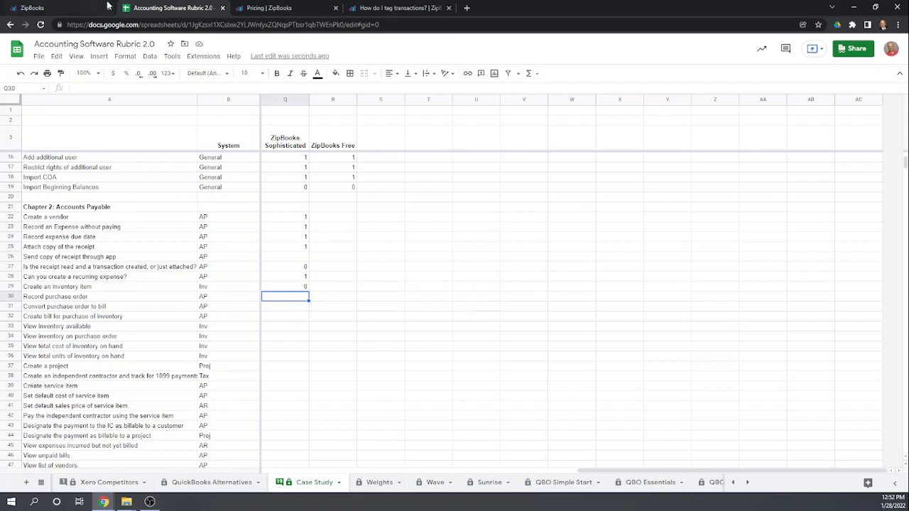
Check the ZipBooks pricing page, return to the ZipBooks app and go to the Bills list under Transactions.
click(275, 8)
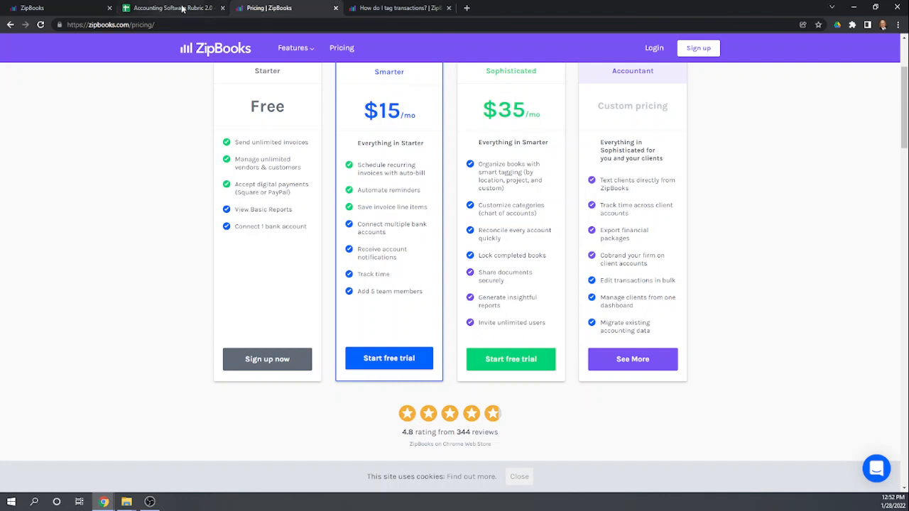
click(13, 10)
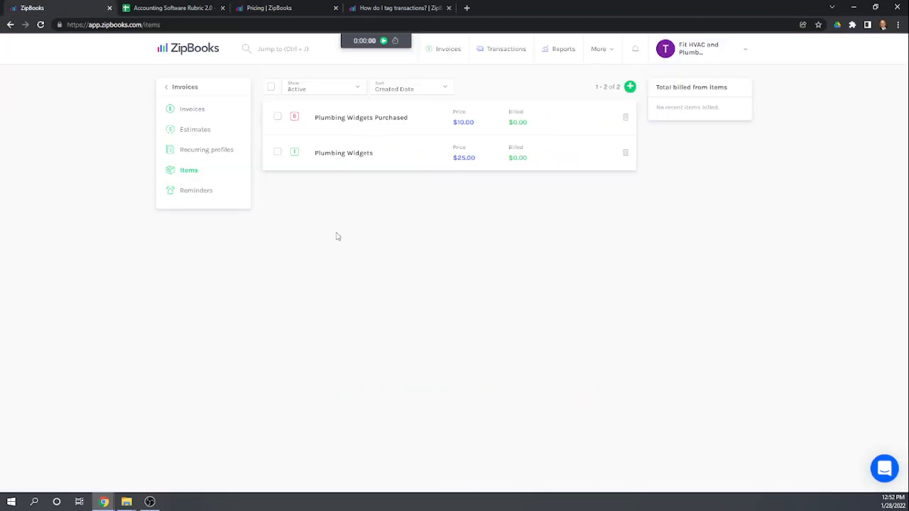
click(173, 90)
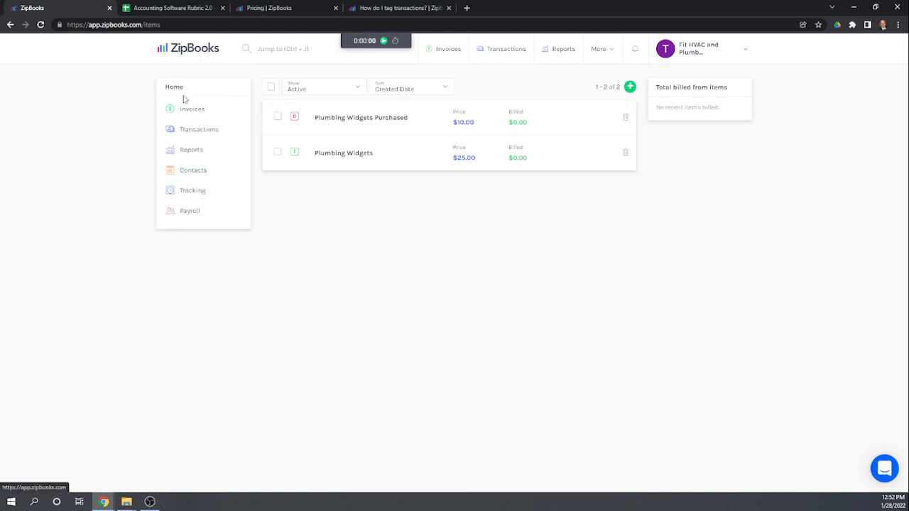
click(194, 130)
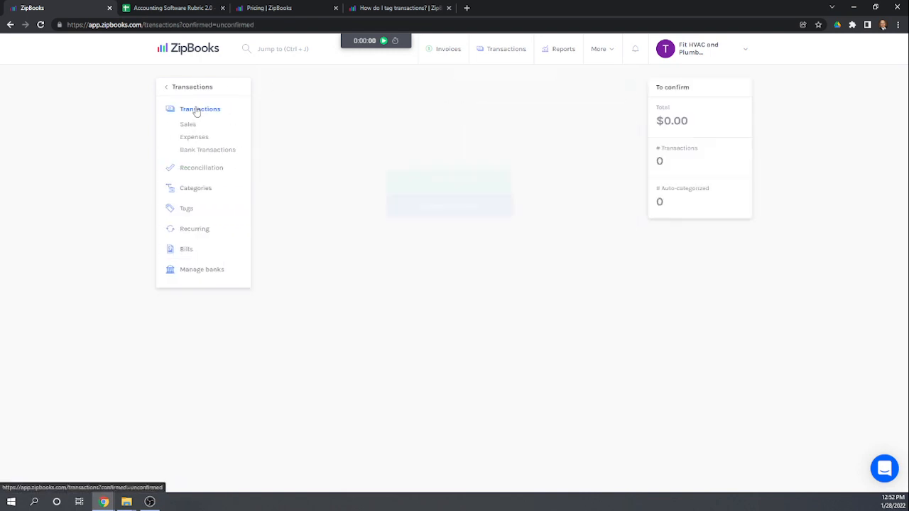
click(188, 249)
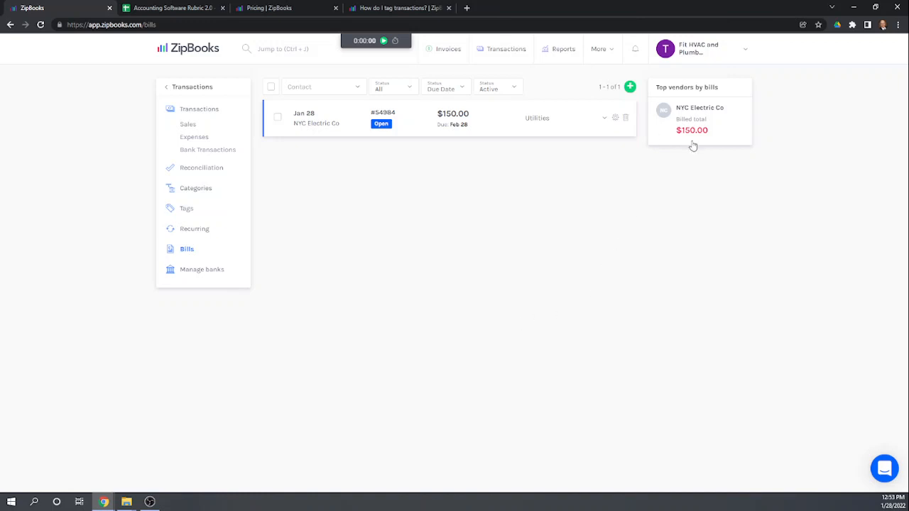
On a new bill, add The Widgets Guy as a new vendor contact and enter the bill's reference number.
click(630, 86)
click(328, 147)
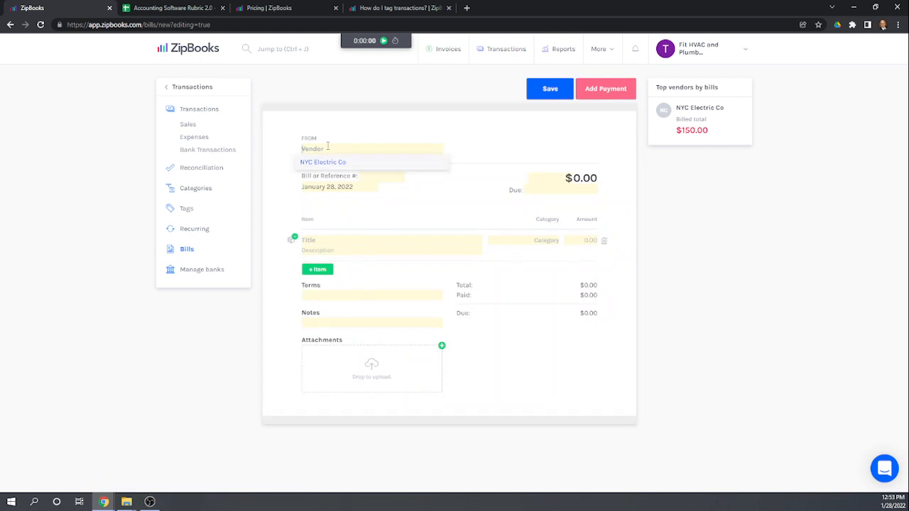
text(The Widgets Guhy)
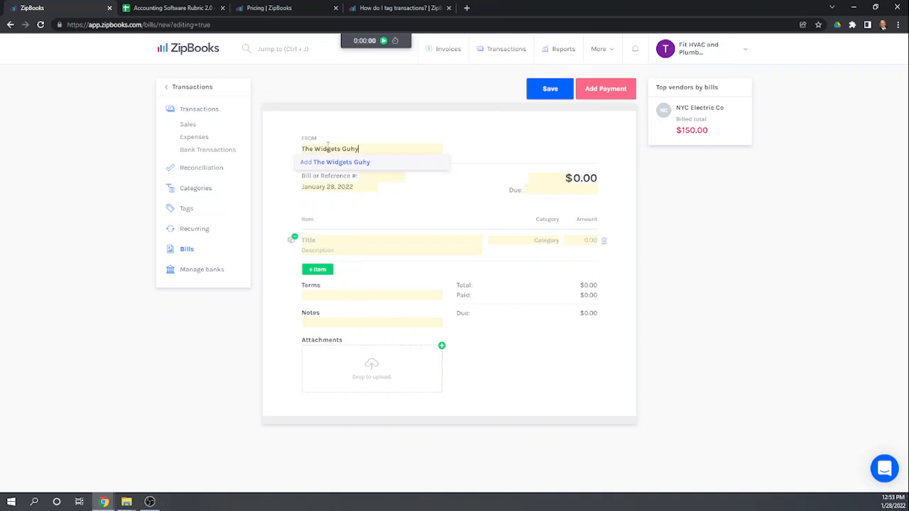
key(BackSpace)
text(y)
click(347, 164)
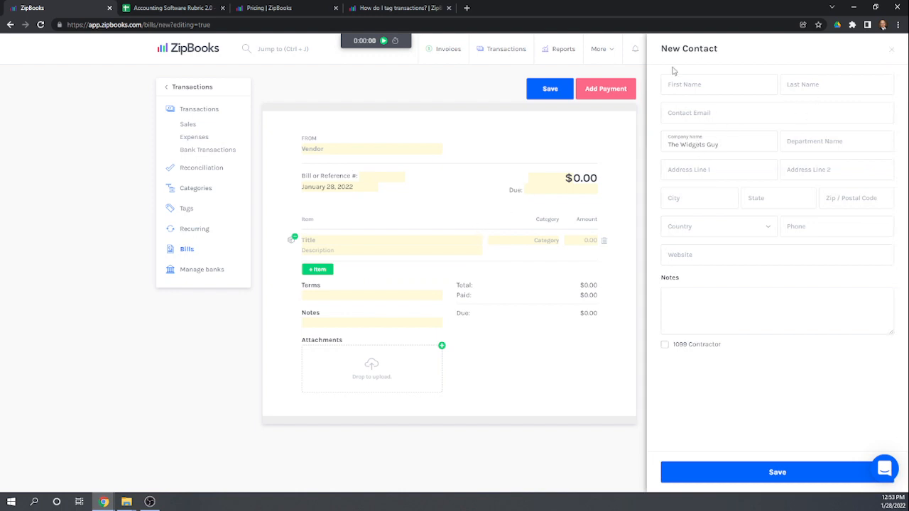
click(783, 474)
click(380, 175)
text(18488)
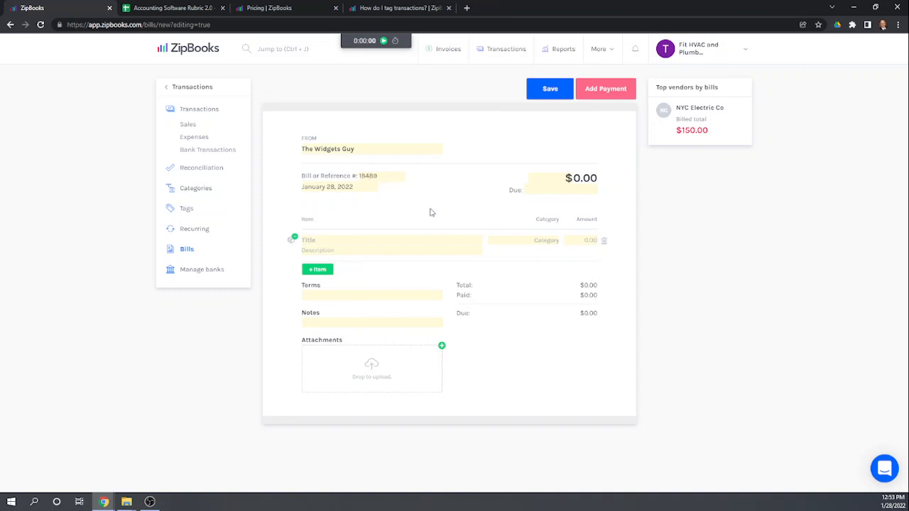
Set the new bill's due date to February 28, 2022.
click(539, 190)
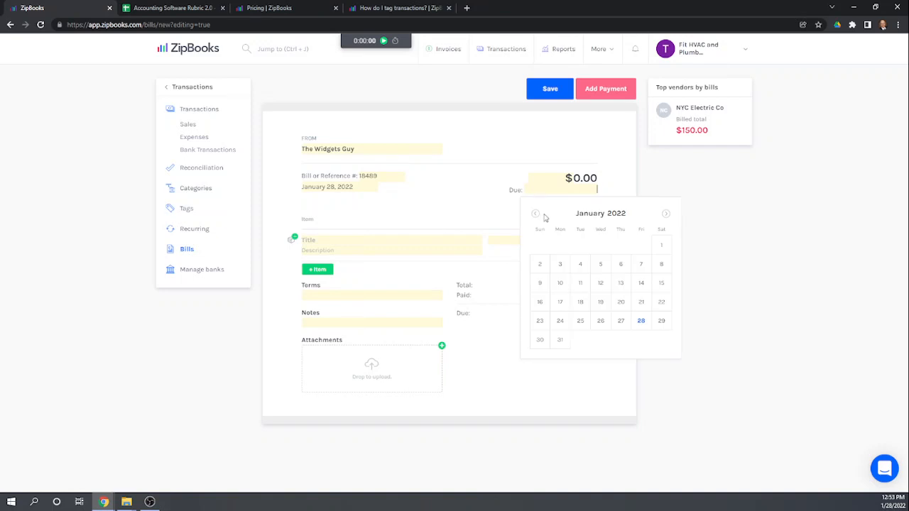
text(02/2/)
click(665, 213)
click(560, 321)
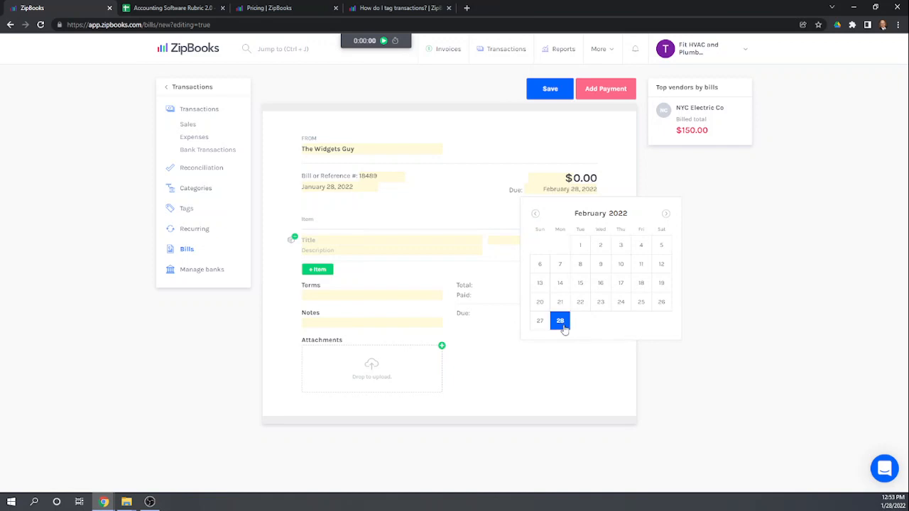
Choose Plumbing Widgets Purchased as the bill's line item.
click(331, 241)
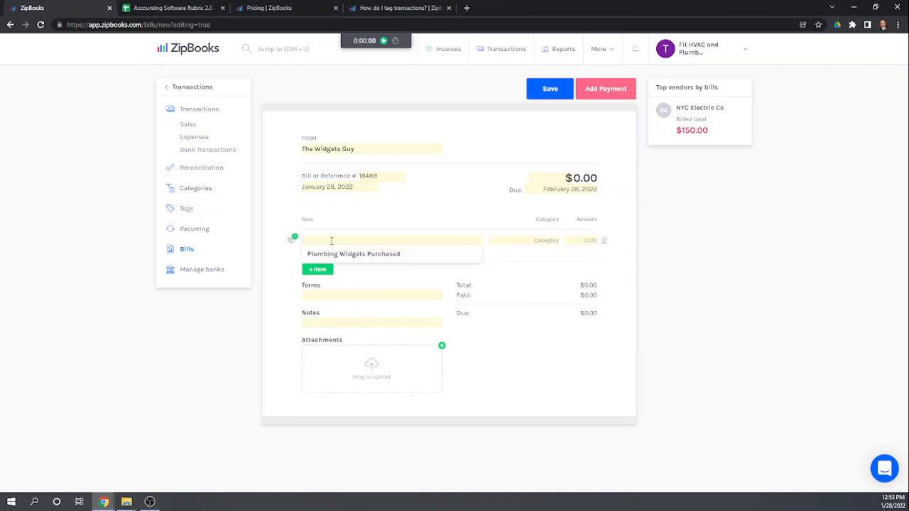
click(364, 285)
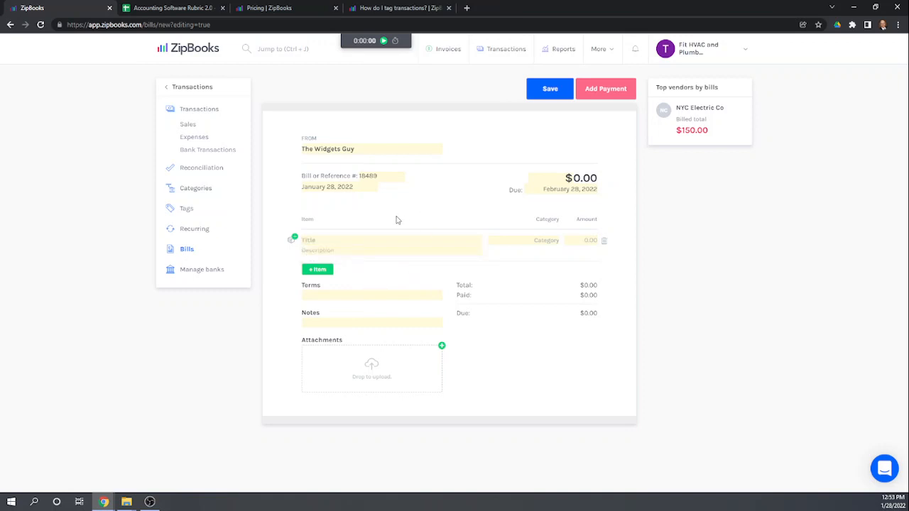
click(319, 240)
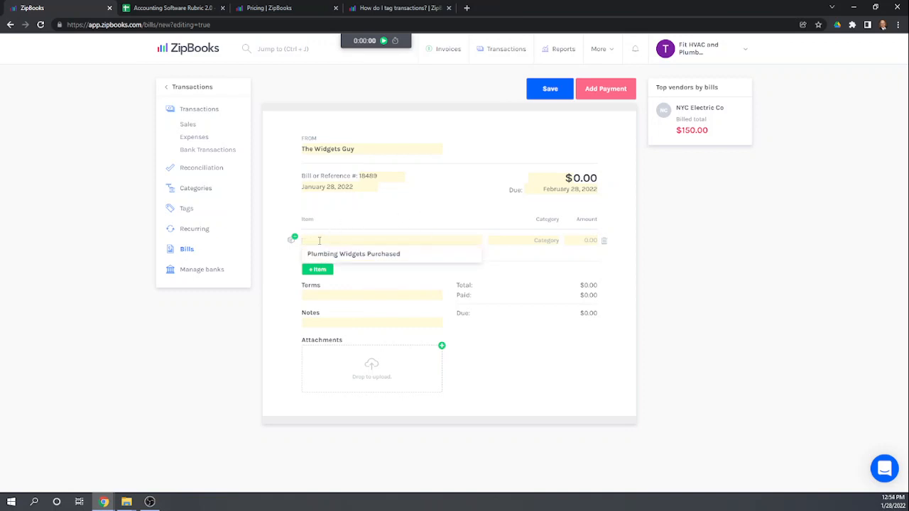
click(352, 260)
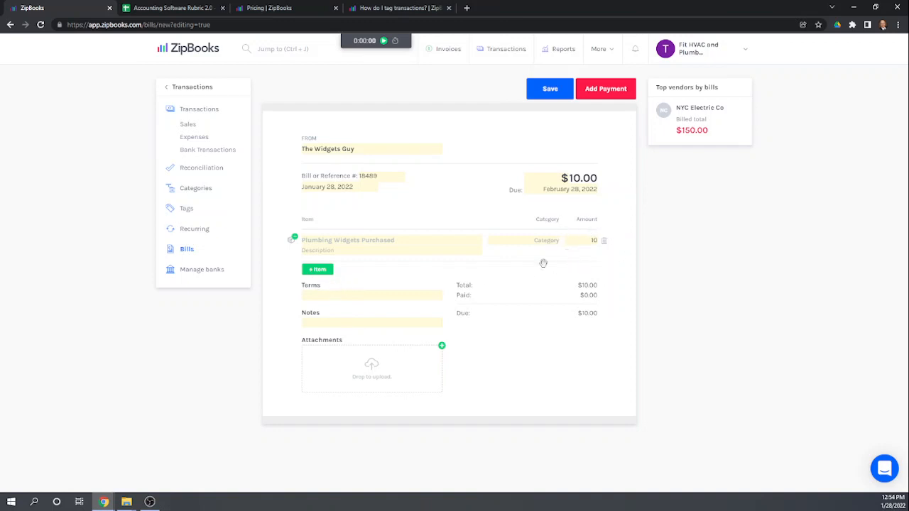
Assign the Cost of goods sold category to the Plumbing Widgets Purchased line of the bill.
click(524, 241)
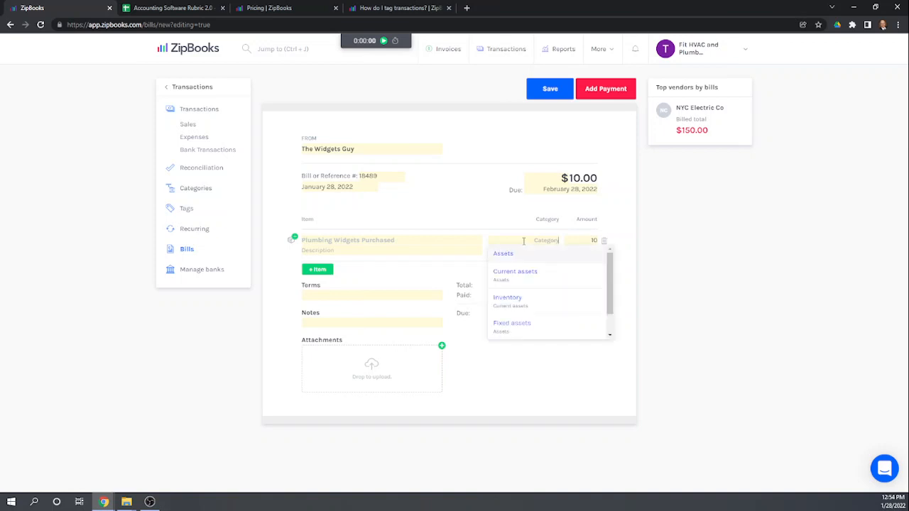
click(478, 215)
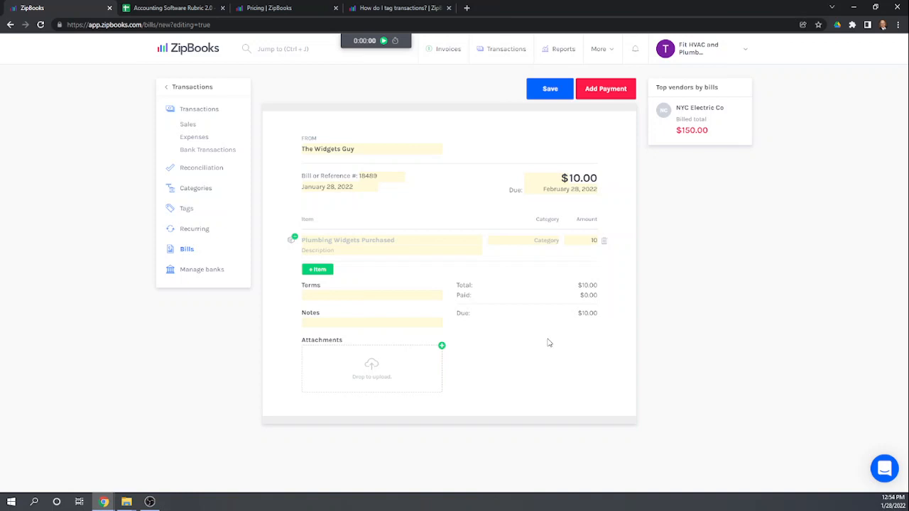
click(536, 240)
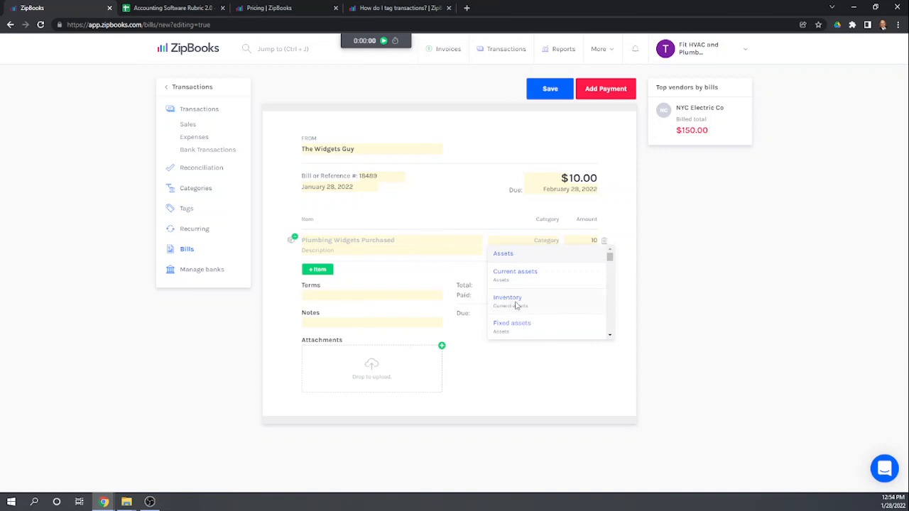
scroll(530, 307, down, 4)
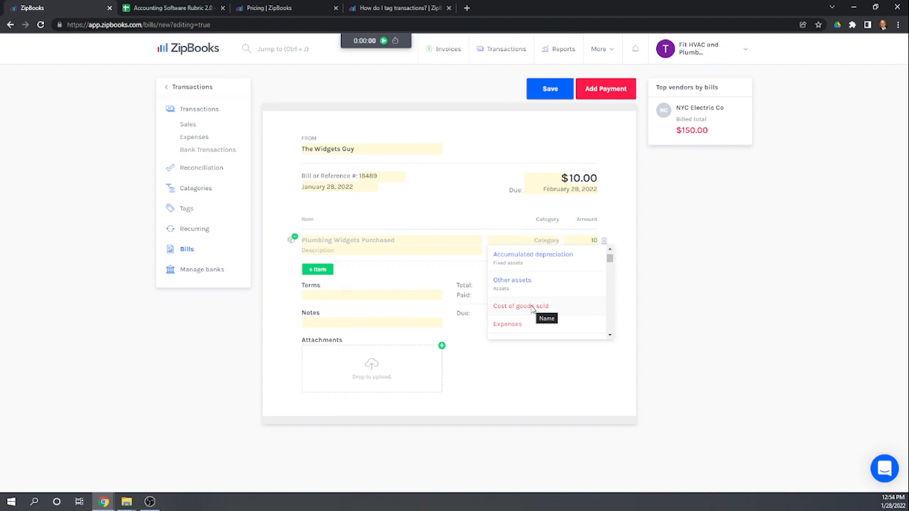
click(531, 306)
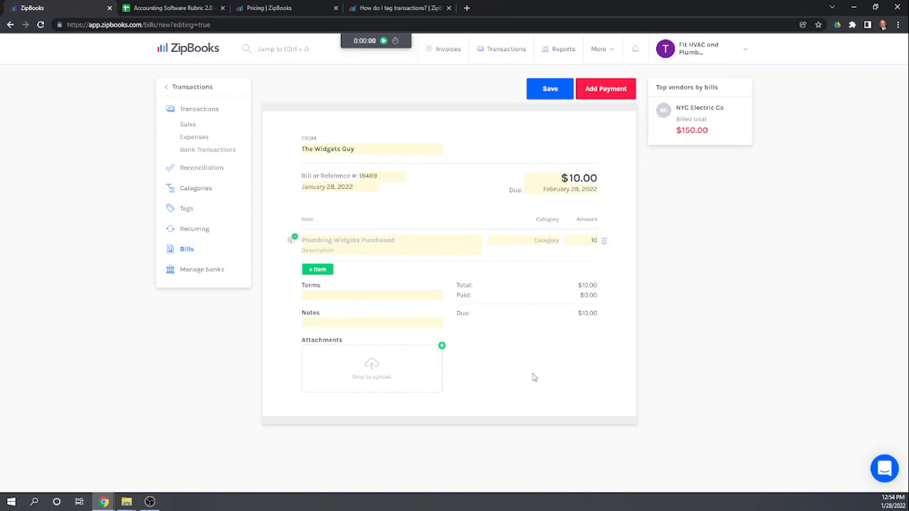
click(539, 241)
scroll(535, 310, down, 3)
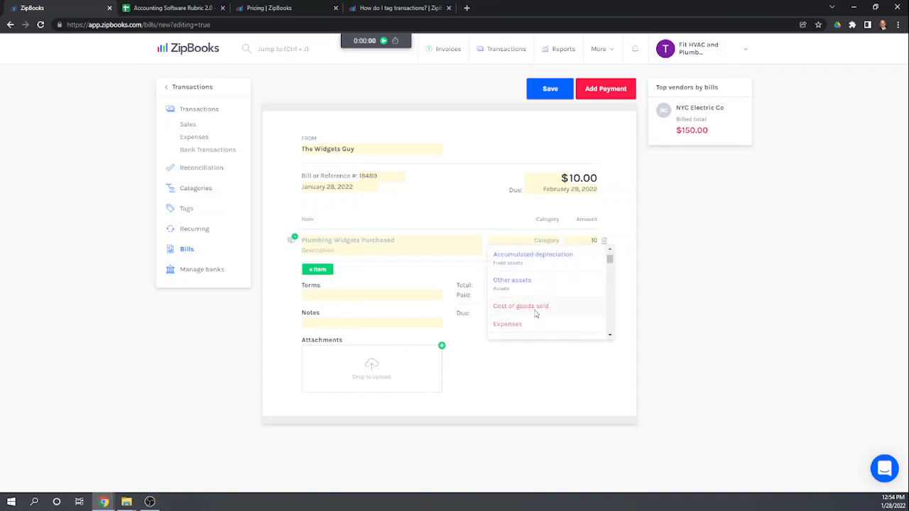
click(535, 308)
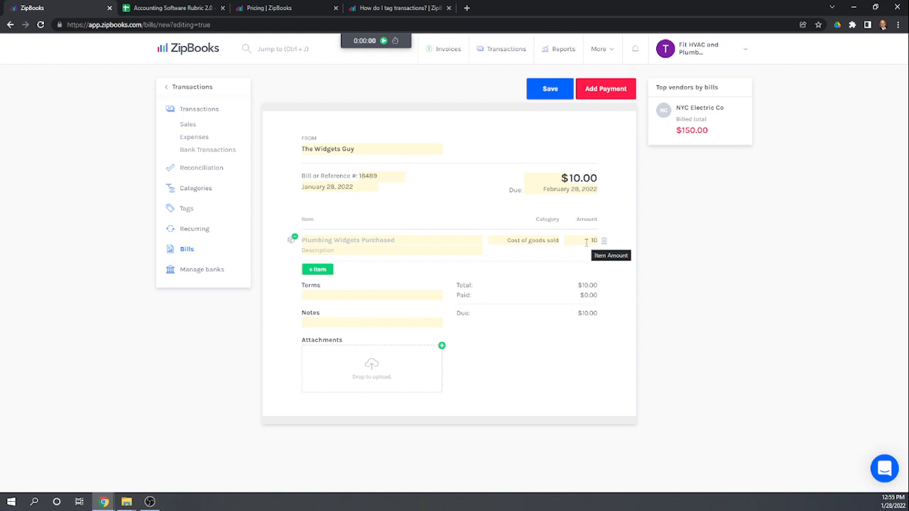
Set the Plumbing Widgets Purchased line amount to 1000 and save the bill.
drag(586, 242, 606, 245)
text(1000)
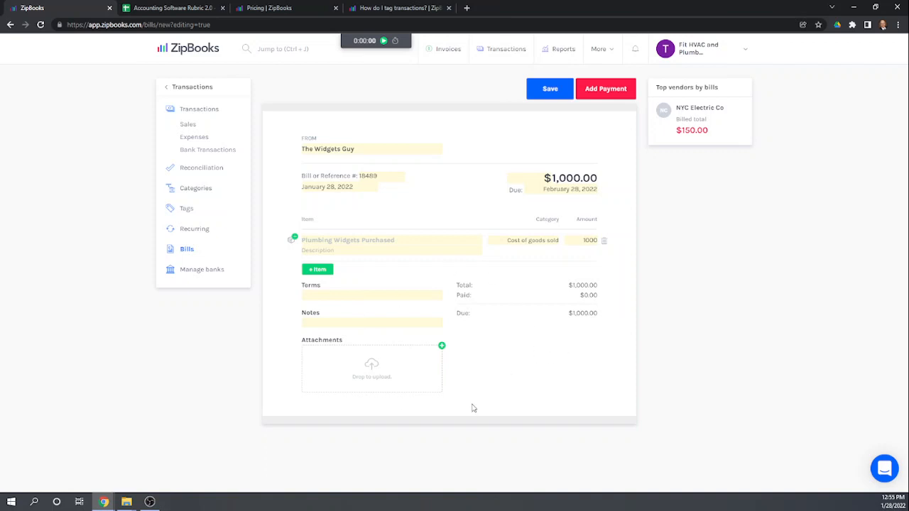
click(550, 90)
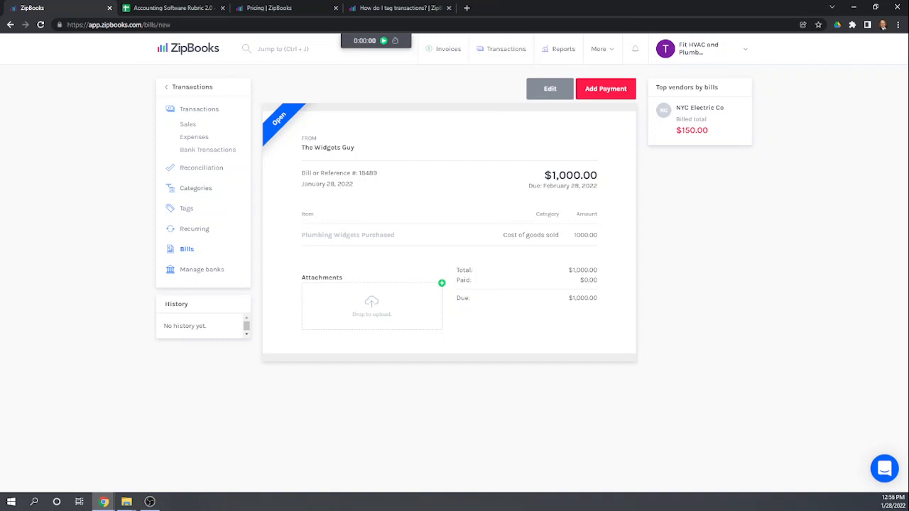
In the rubric spreadsheet, score ZipBooks Sophisticated 0 for recording a purchase order, 0 for converting it to a bill and 1 for an inventory purchase bill.
click(158, 8)
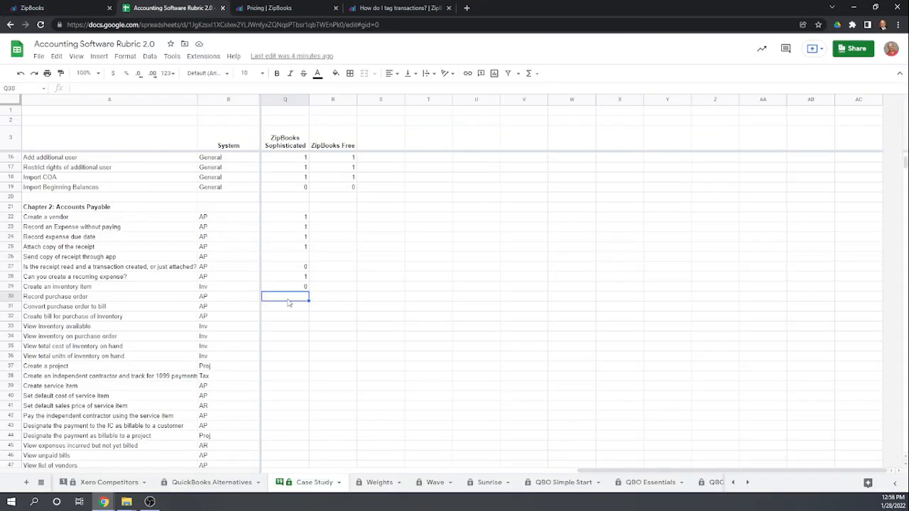
text(0)
key(Return)
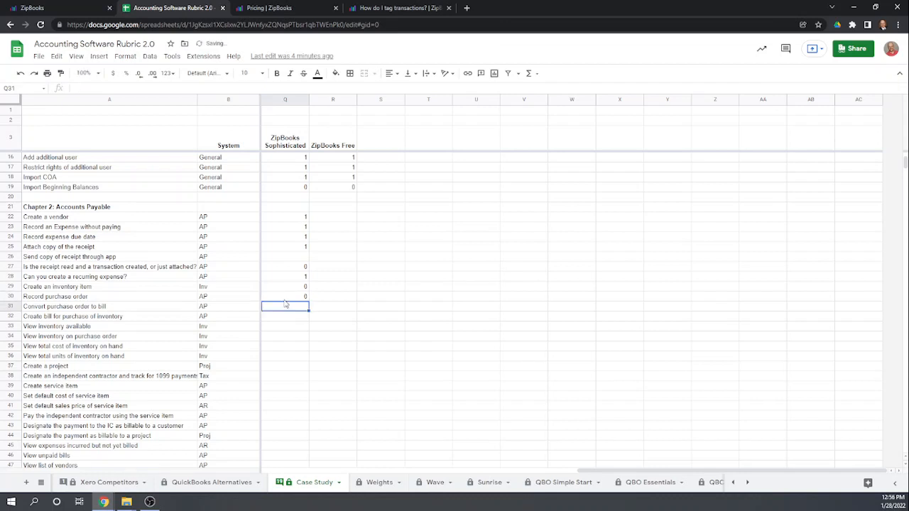
text(0)
key(Return)
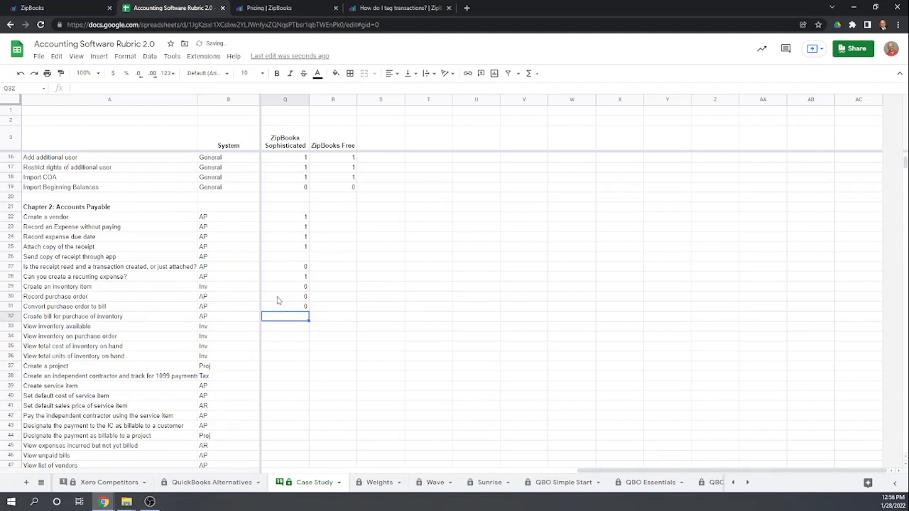
text(1)
key(Return)
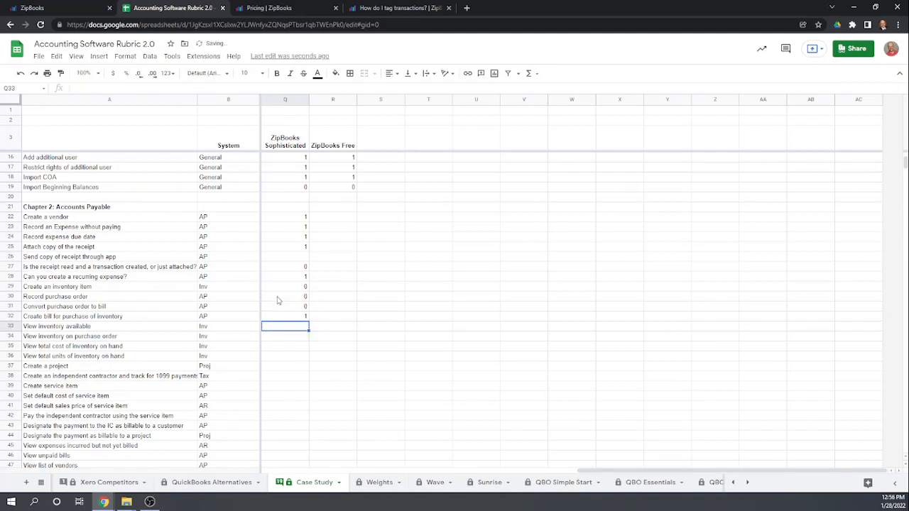
Score ZipBooks Sophisticated 0 for viewing inventory available, inventory on purchase order, and total cost and total units of inventory on hand.
text(0)
key(Return)
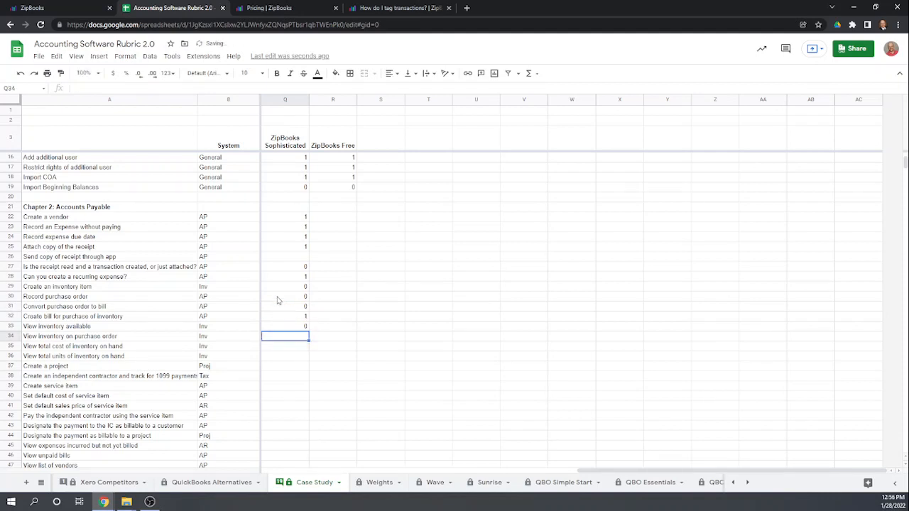
text(0)
key(Return)
text(0)
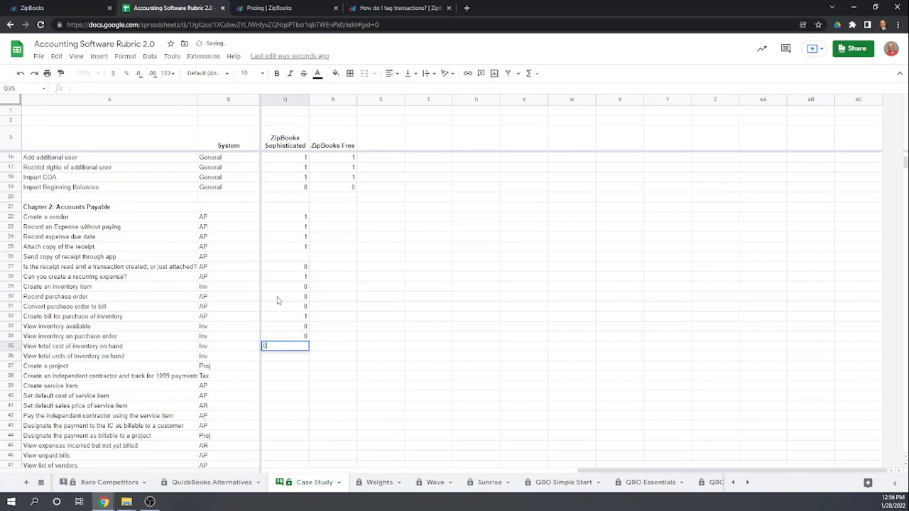
key(Return)
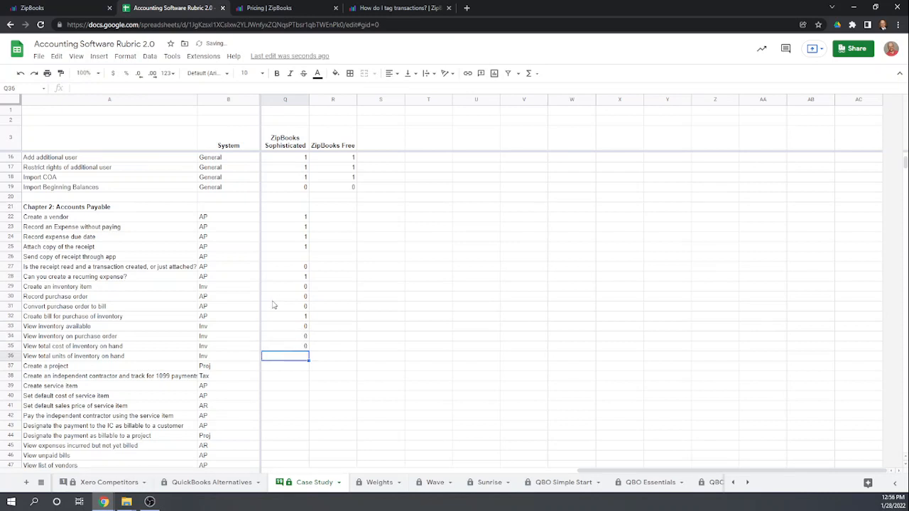
text(0)
key(Return)
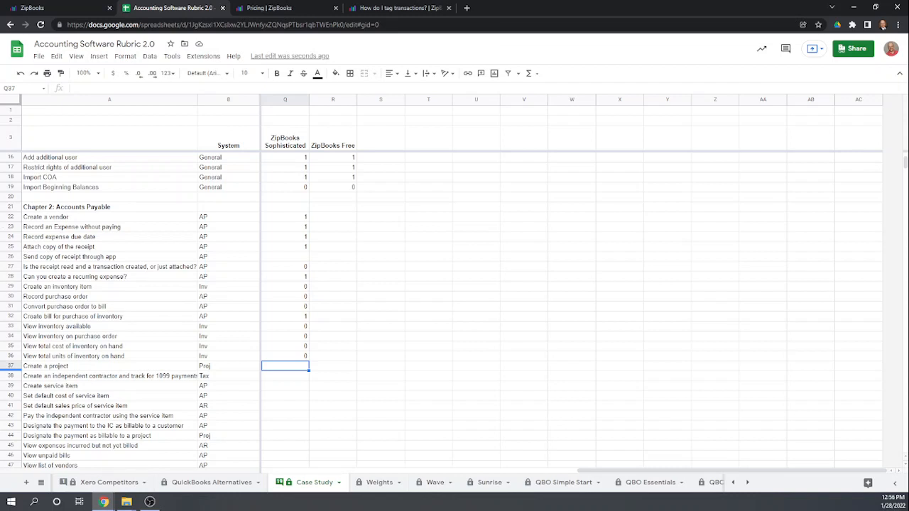
Back in ZipBooks, add a new contact with the company name Family Bowling and save it.
click(74, 8)
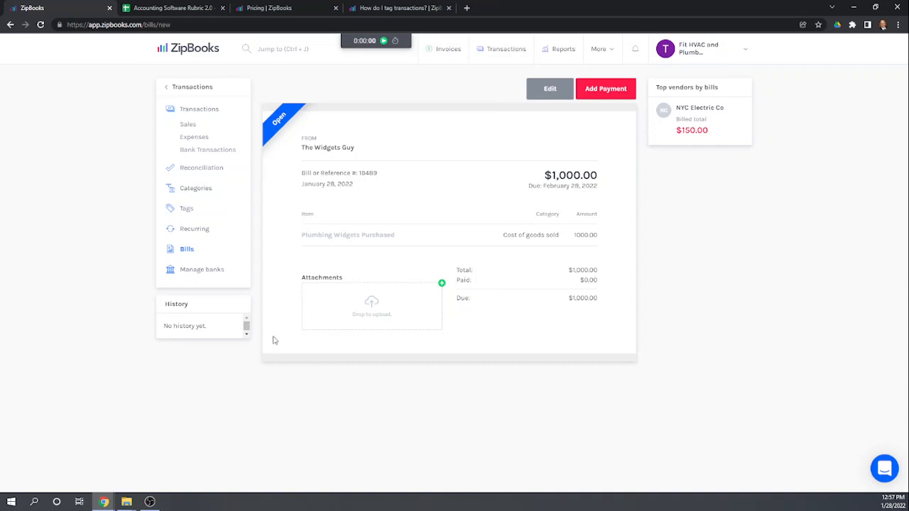
click(189, 88)
click(192, 171)
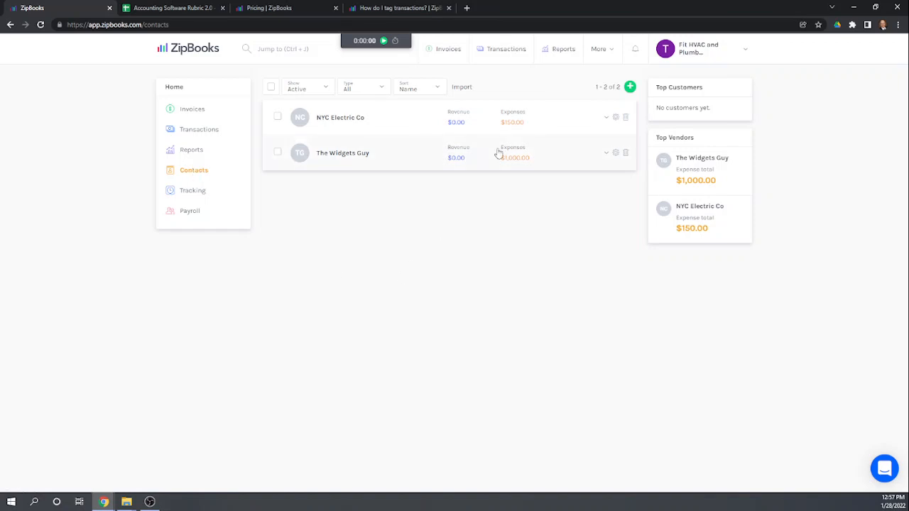
click(630, 87)
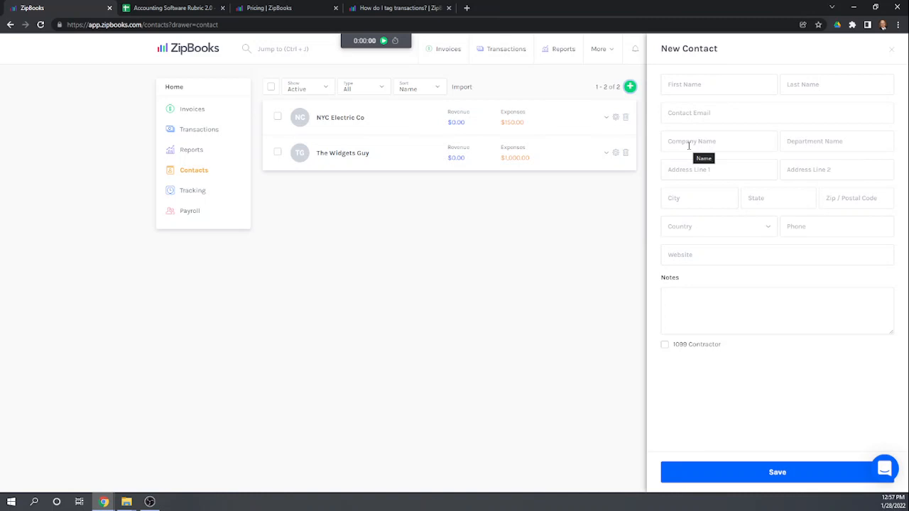
click(688, 146)
text(Family Bowling)
click(762, 318)
click(769, 476)
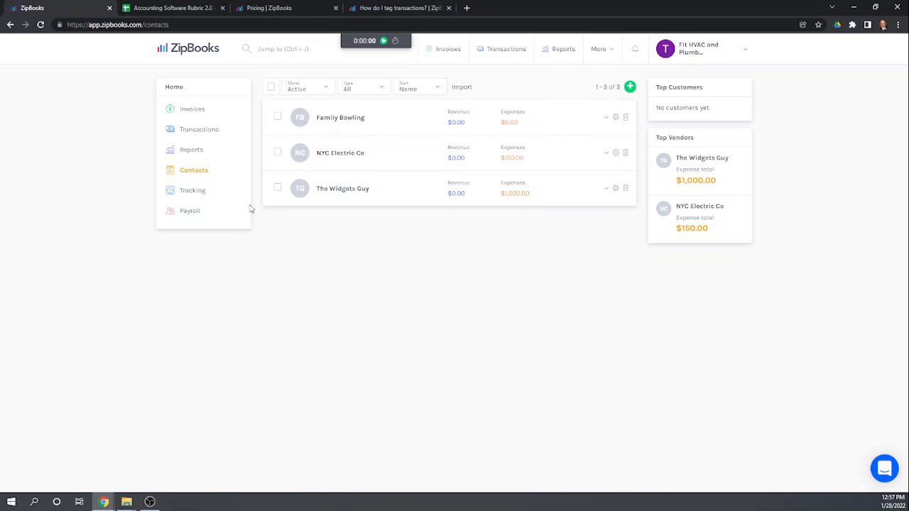
click(196, 108)
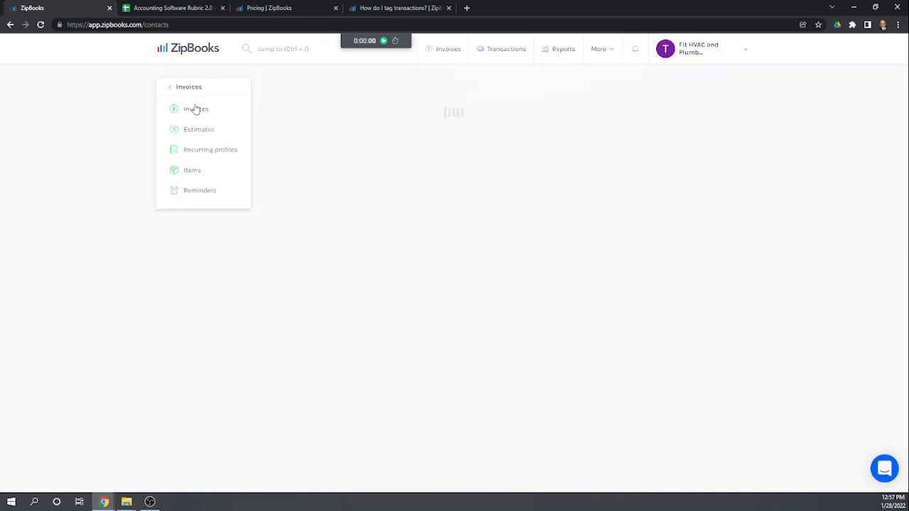
click(187, 171)
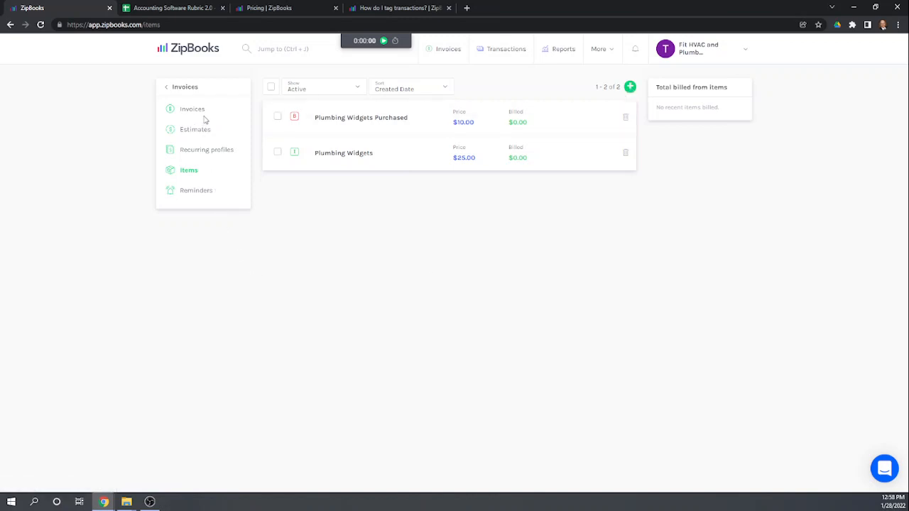
click(183, 87)
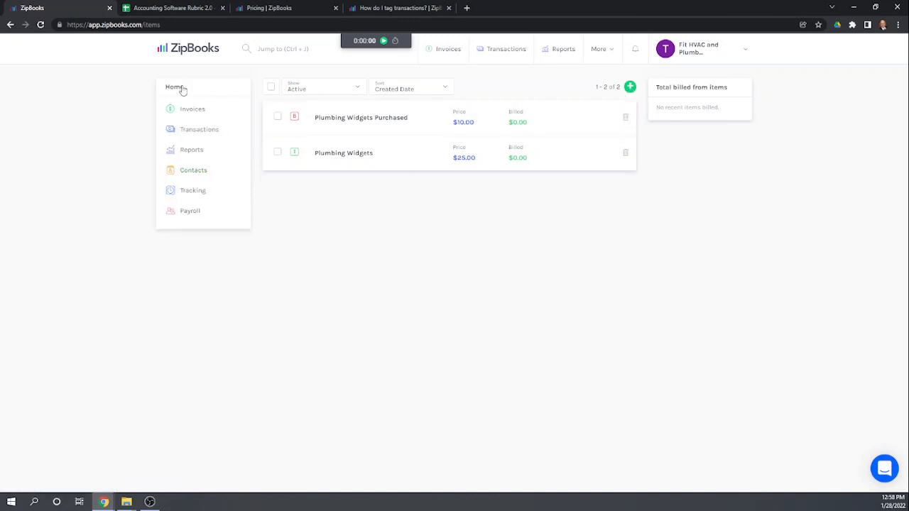
click(199, 130)
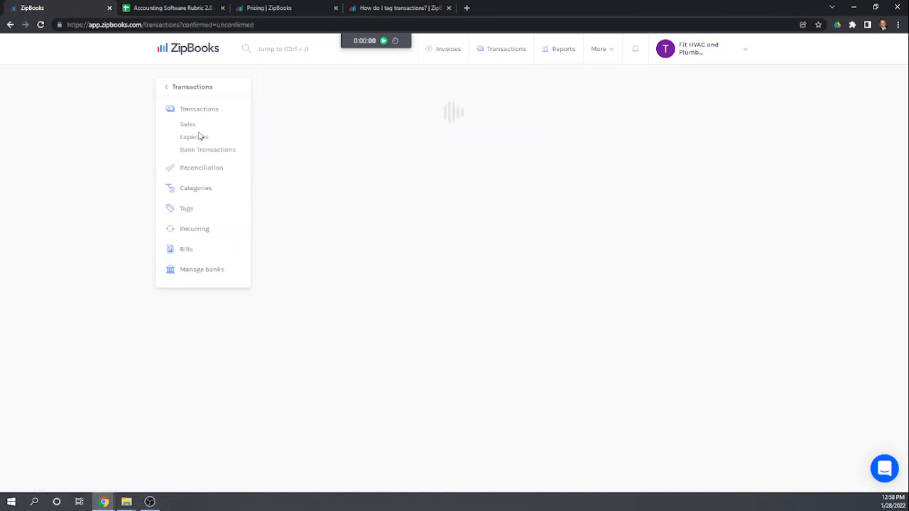
click(188, 210)
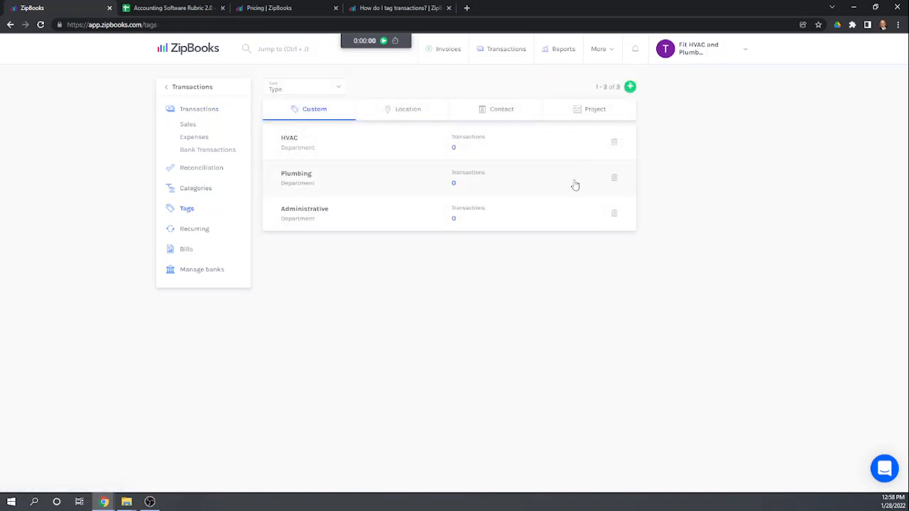
click(583, 112)
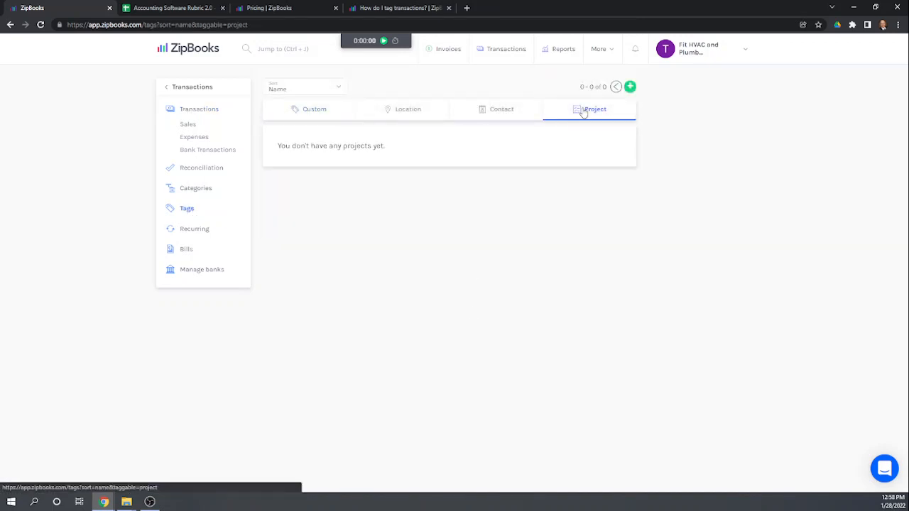
click(630, 87)
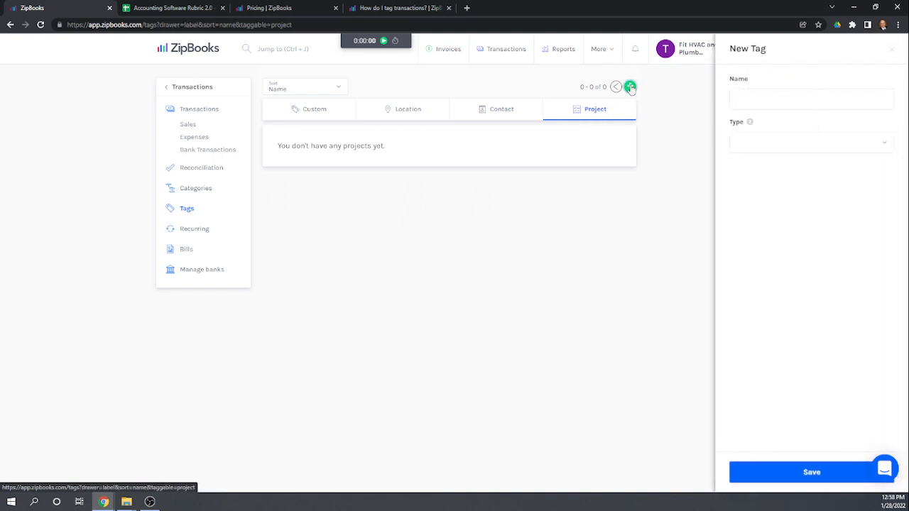
click(754, 97)
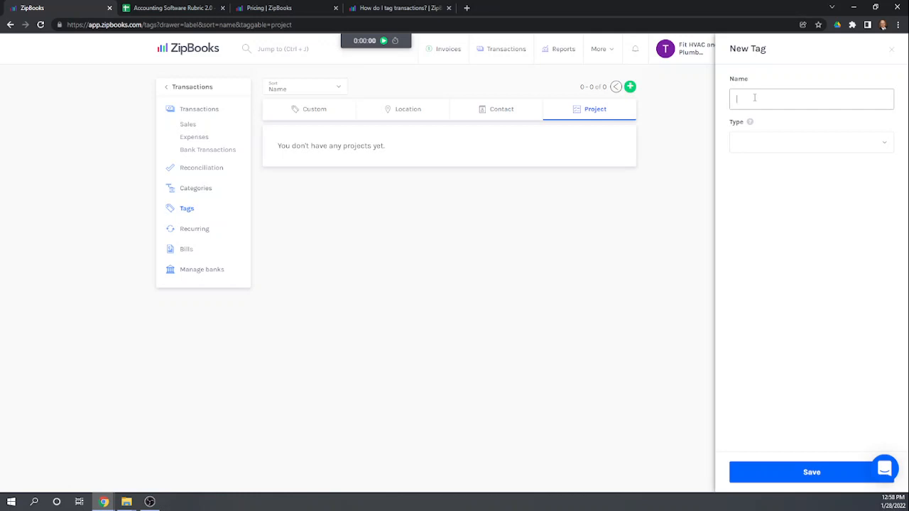
text(Bathroom Renovation)
click(775, 179)
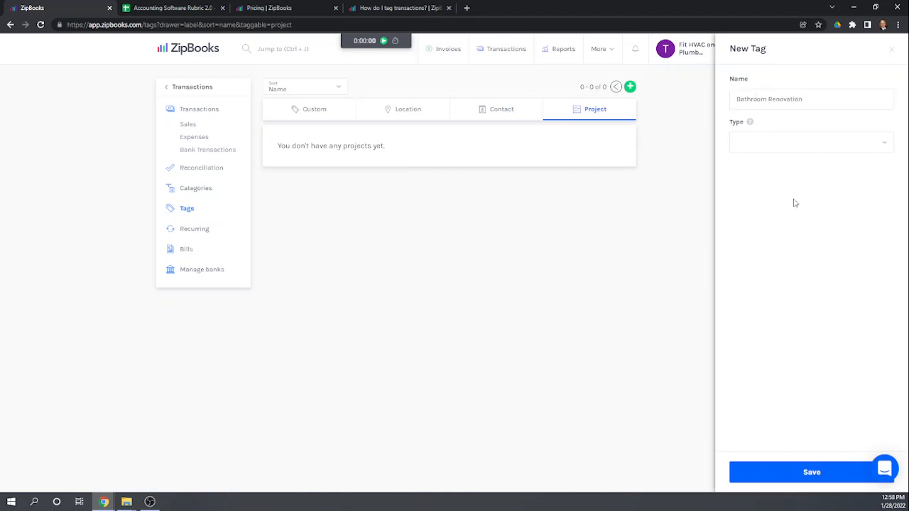
click(797, 148)
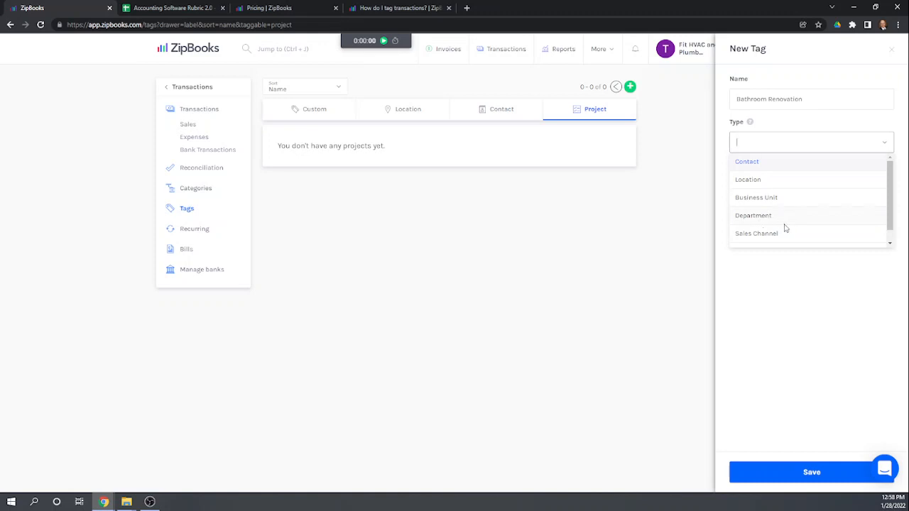
scroll(786, 228, down, 1)
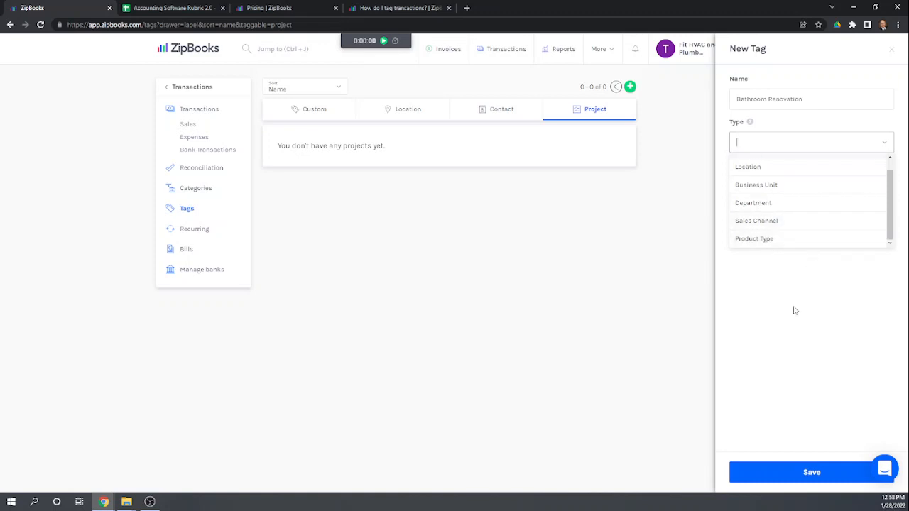
scroll(794, 232, up, 1)
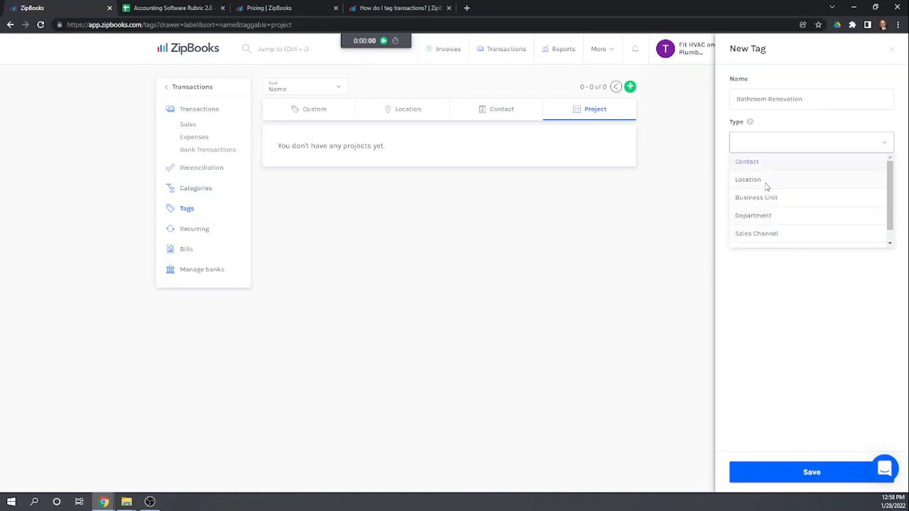
scroll(770, 189, down, 1)
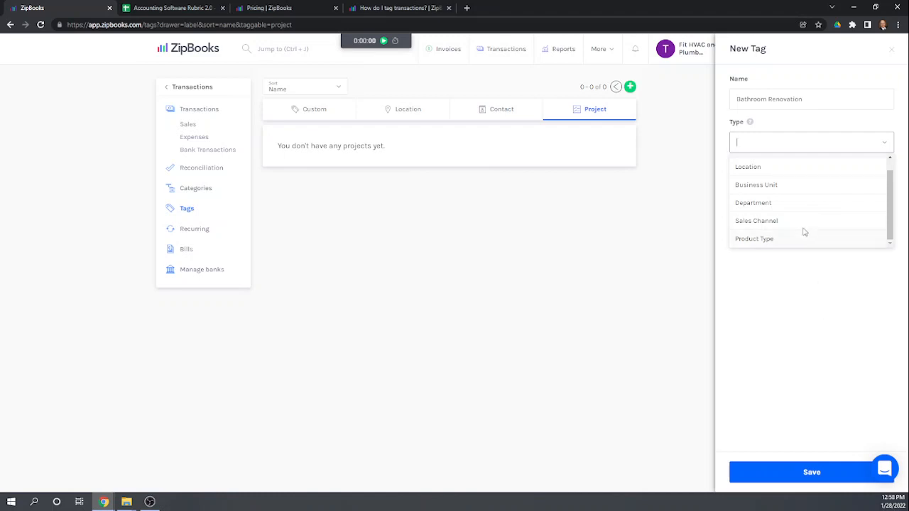
scroll(803, 232, up, 1)
click(892, 56)
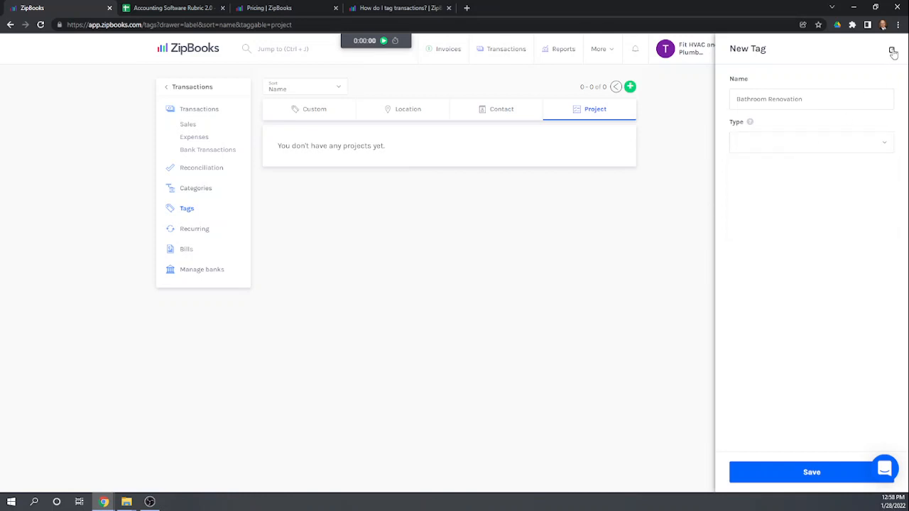
click(891, 50)
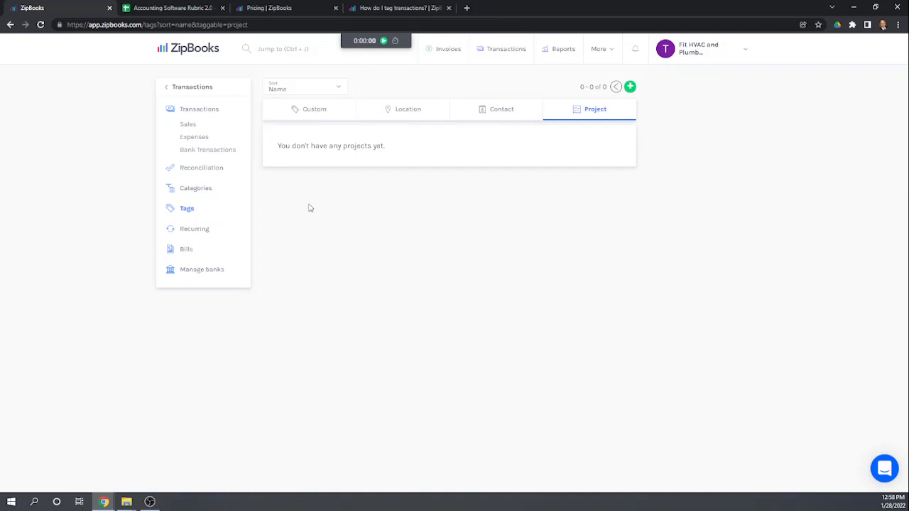
Under time tracking, start a new project named Bathroom Renovation and assign it to the contact Family Bowling.
click(167, 90)
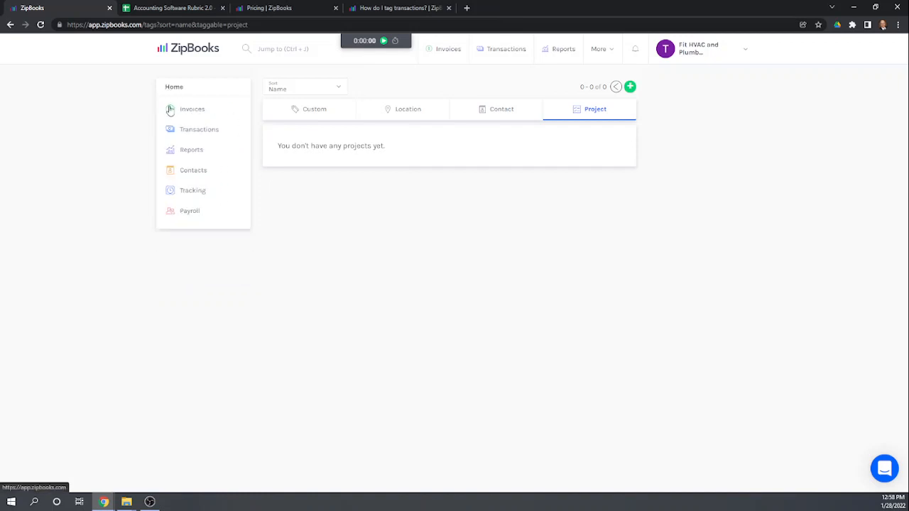
click(189, 196)
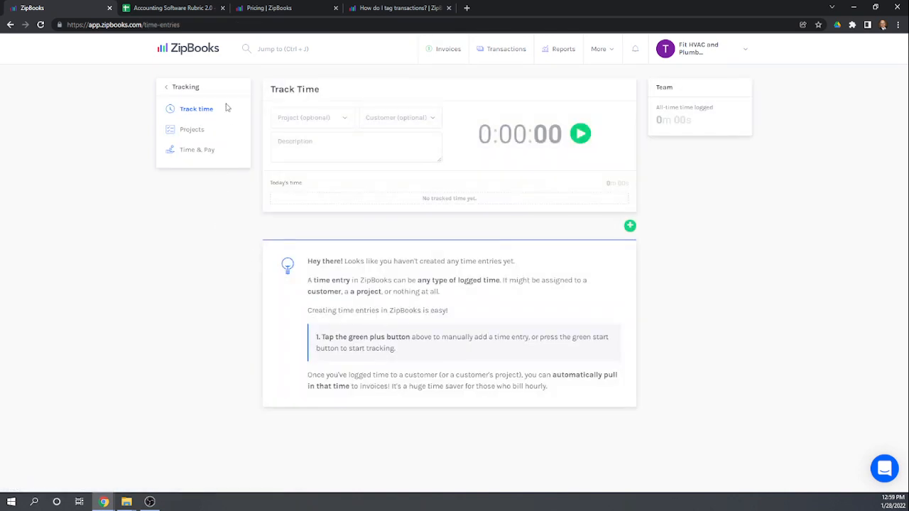
click(184, 131)
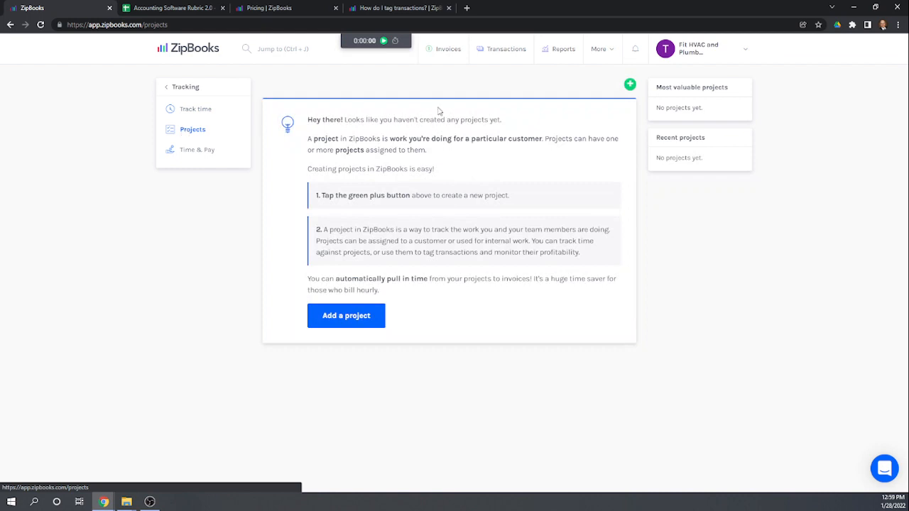
click(630, 85)
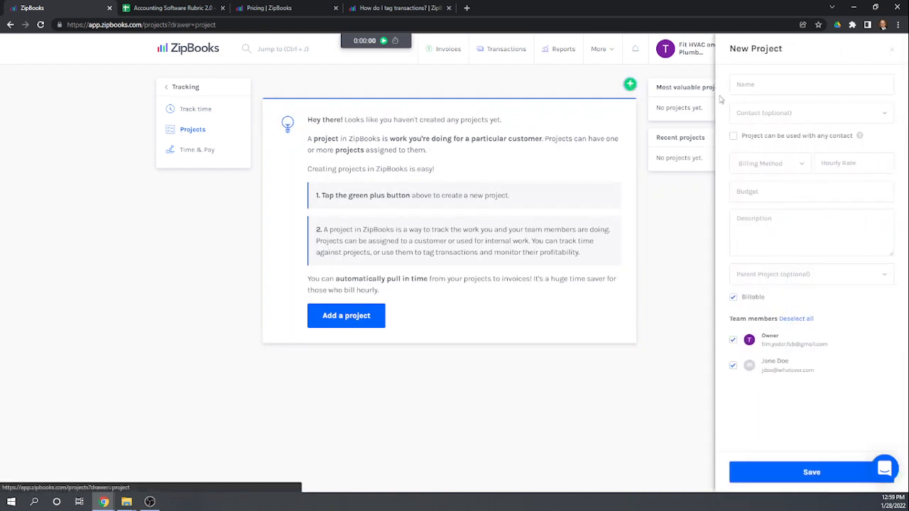
click(753, 86)
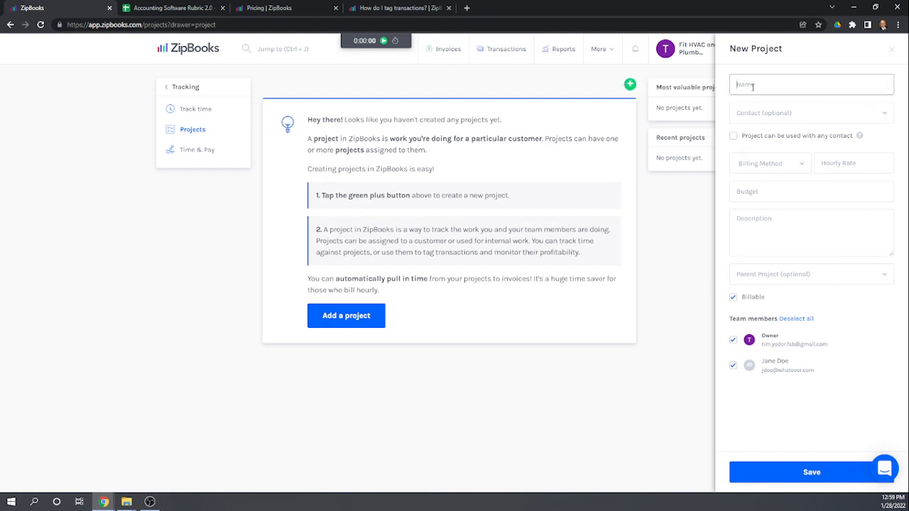
text(Bathroom Renovation)
click(770, 114)
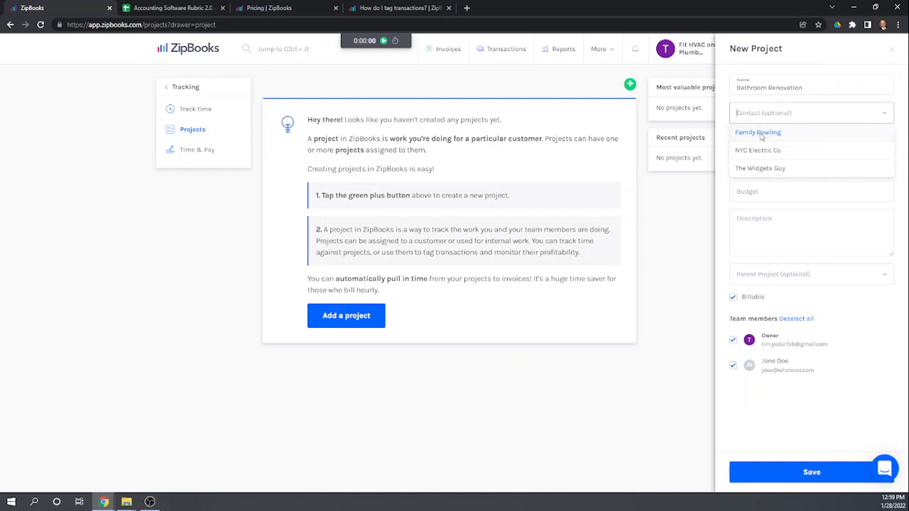
click(761, 135)
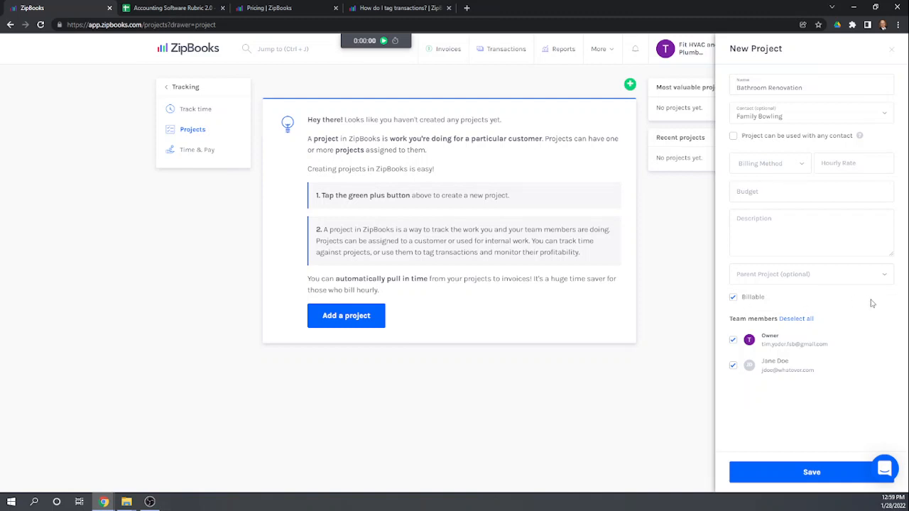
Leave only the owner as team member, set the billing method to Flat Amount with 5000, and save the project.
click(733, 366)
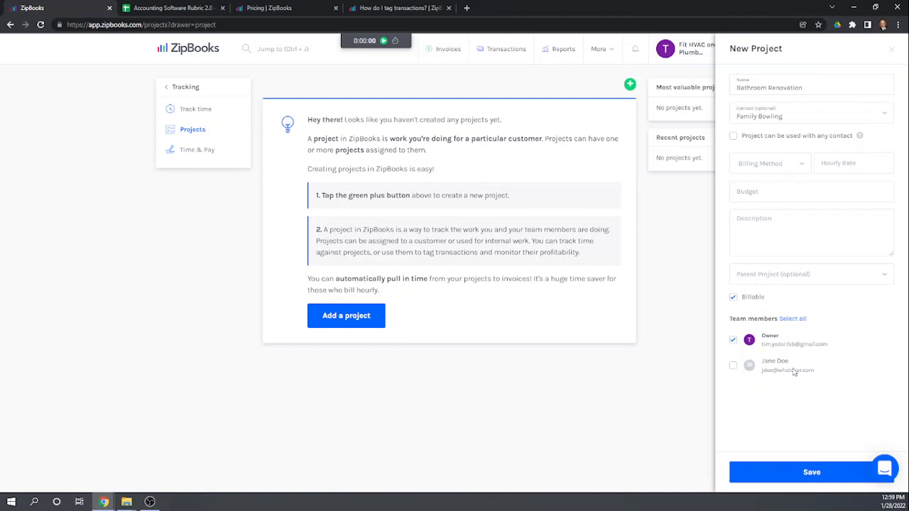
click(808, 478)
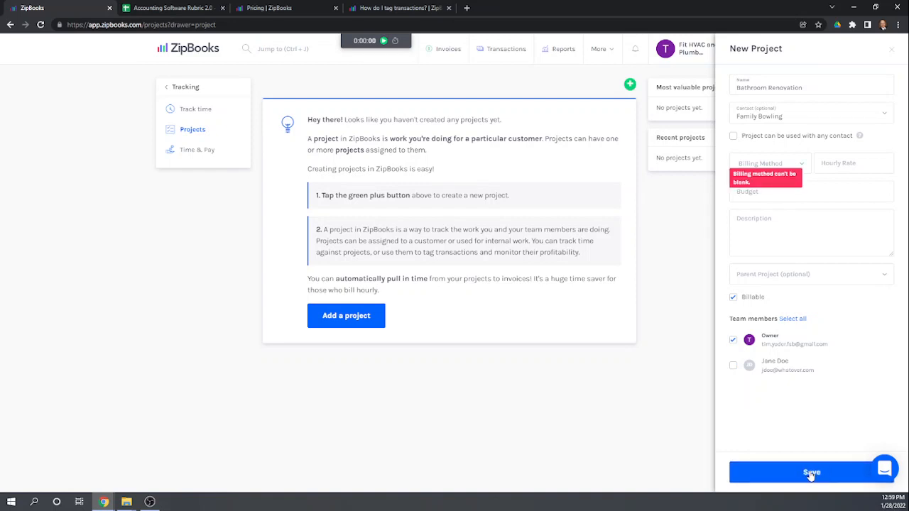
click(804, 167)
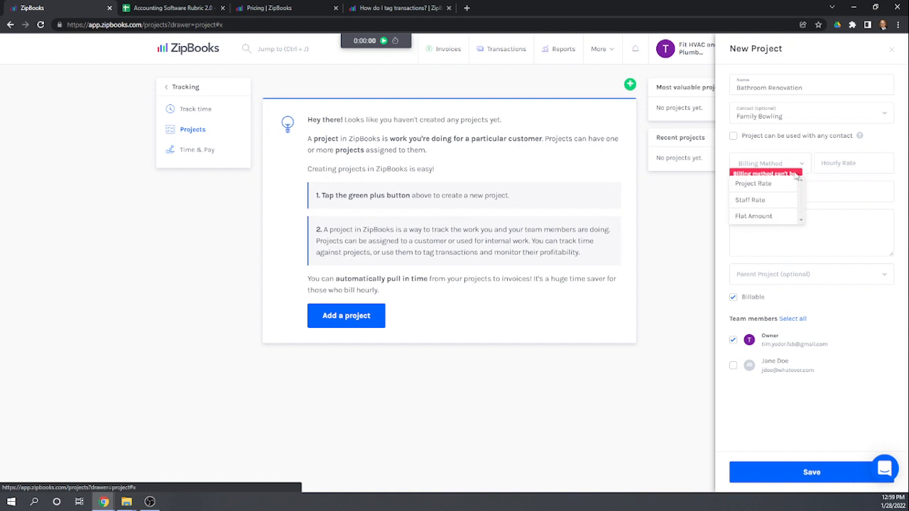
click(765, 220)
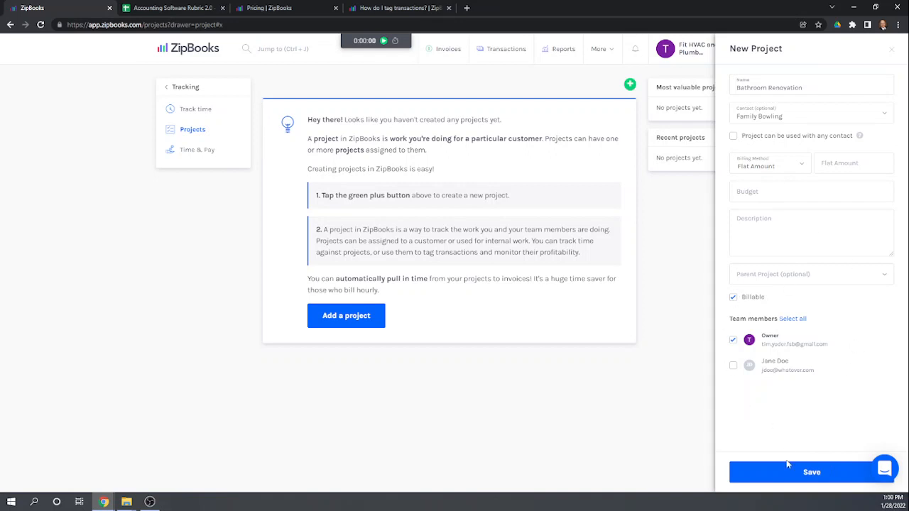
click(810, 473)
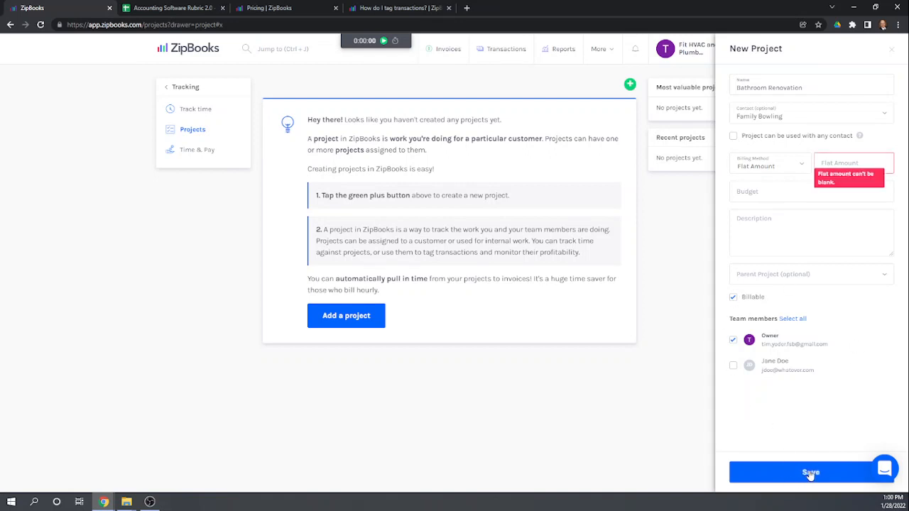
click(842, 163)
text(500)
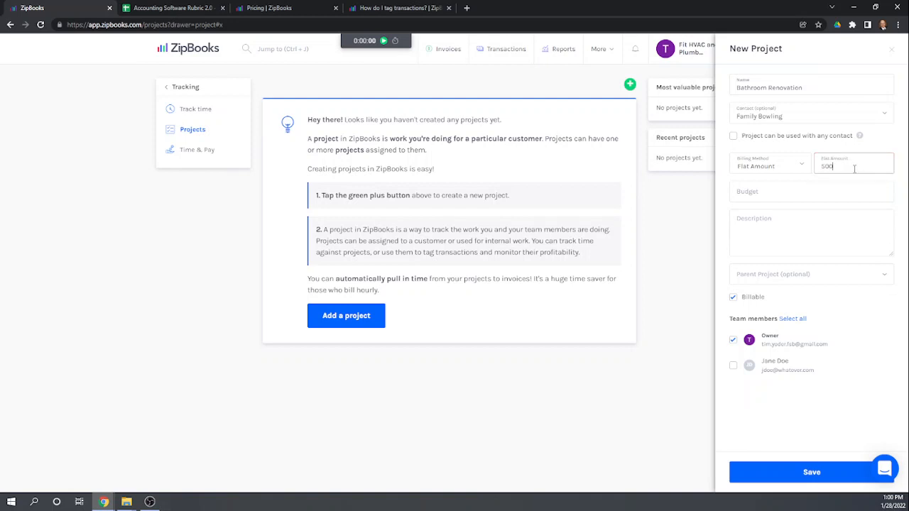
text(0)
click(827, 244)
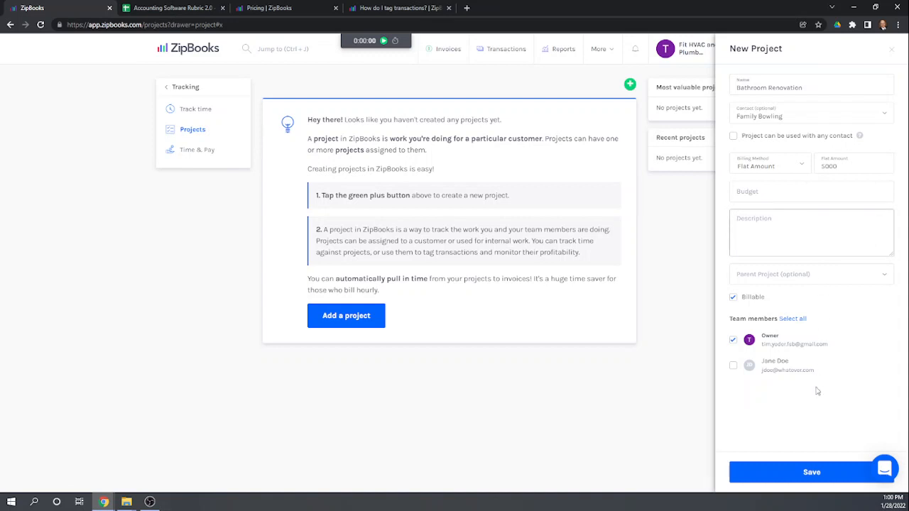
click(805, 475)
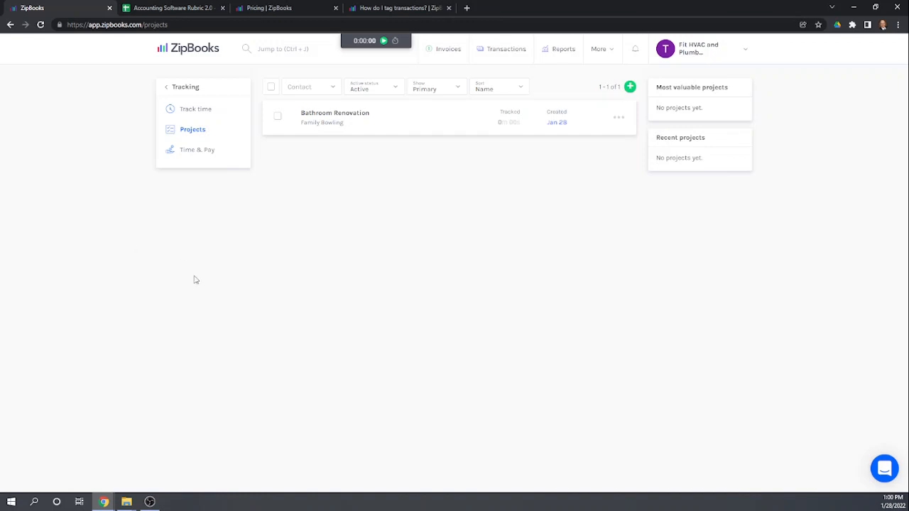
Start a new bill and add its vendor as a new contact, entering the contractor's name and marking it as a 1099 contractor.
click(183, 88)
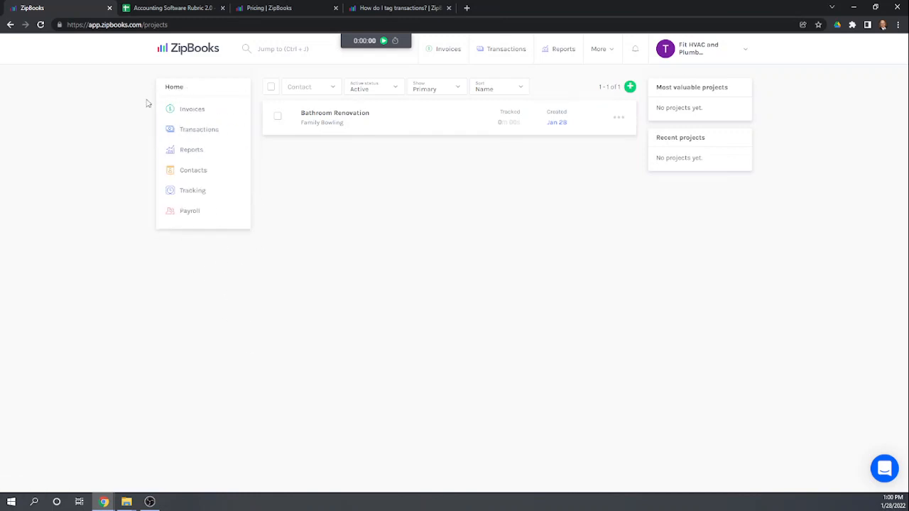
click(193, 133)
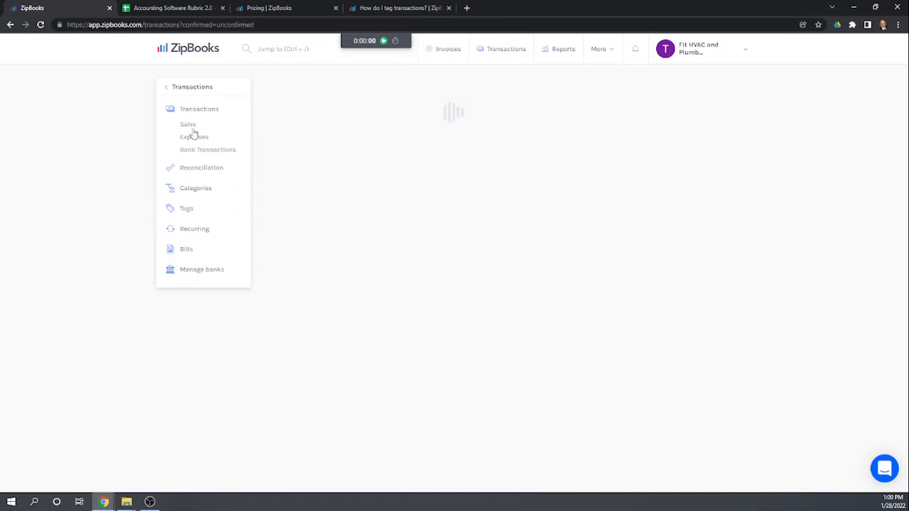
click(187, 250)
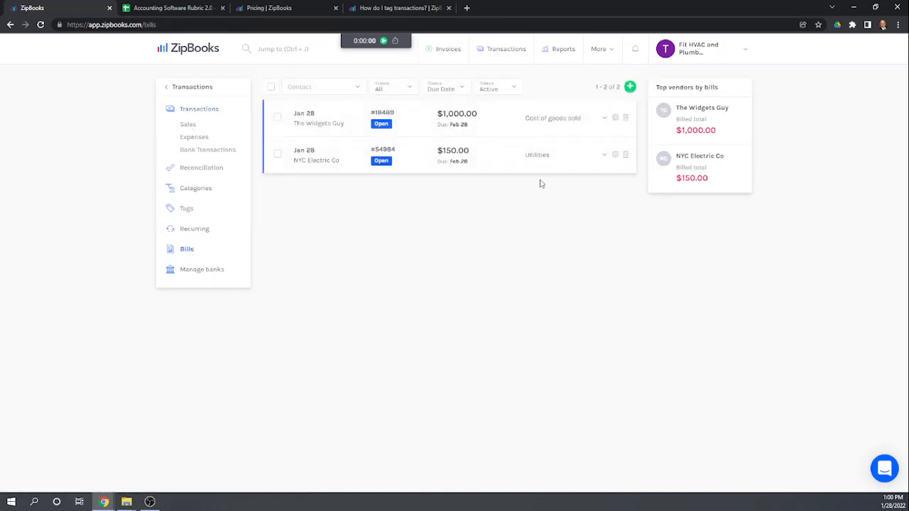
click(630, 88)
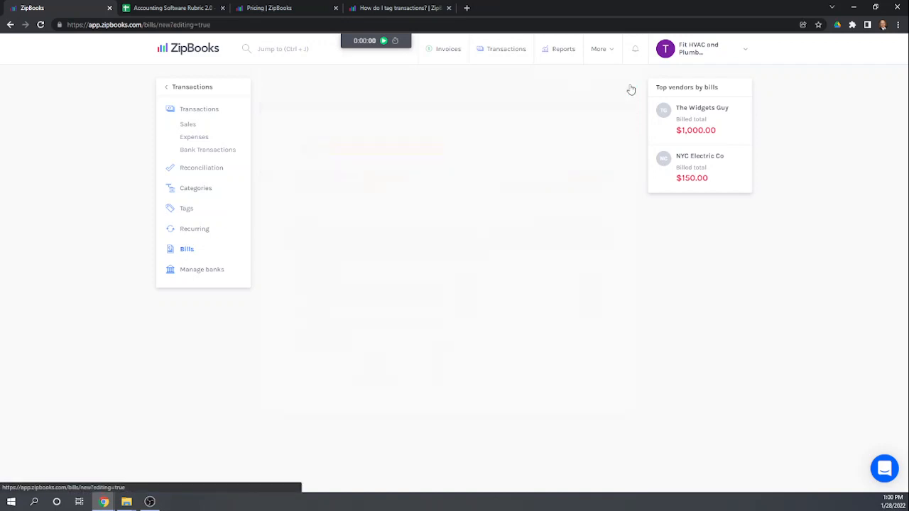
click(347, 148)
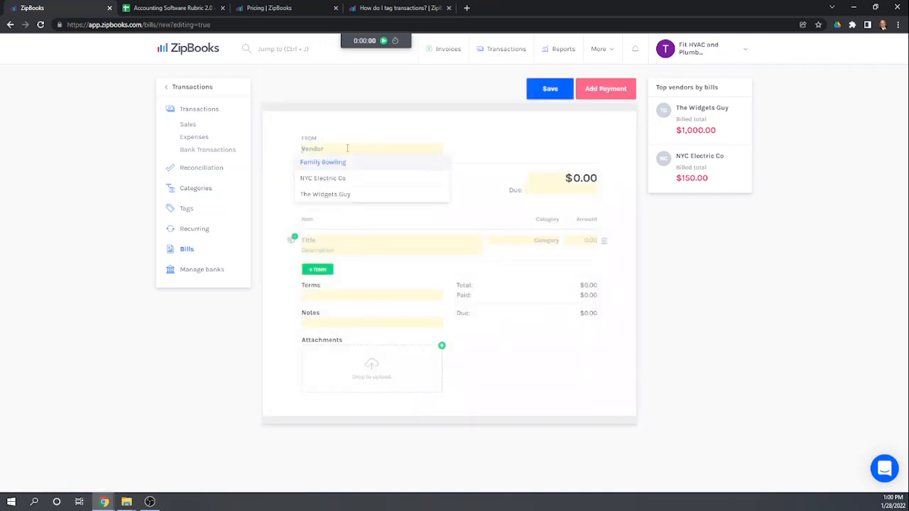
text(Han)
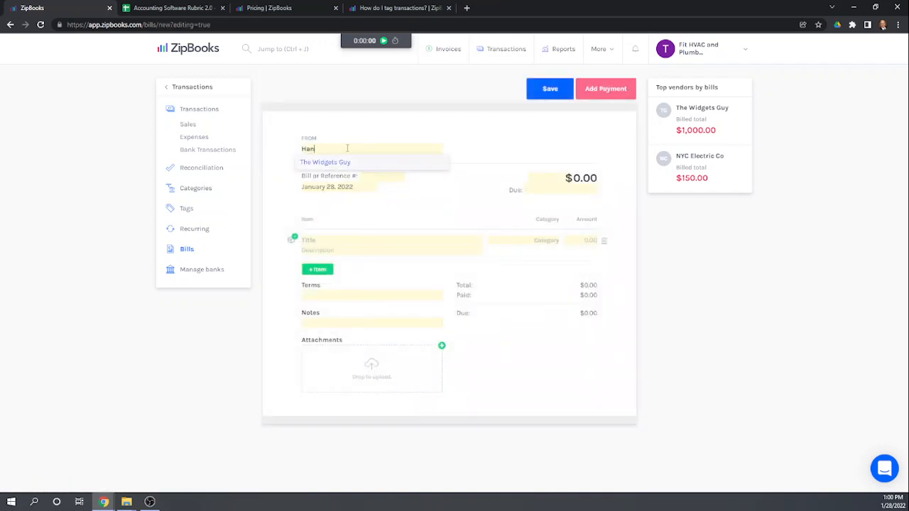
text(k Independent)
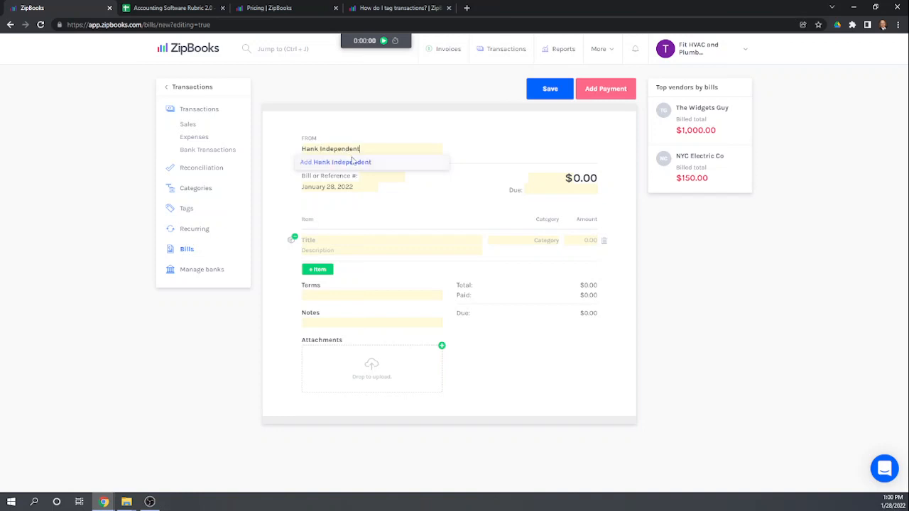
click(353, 161)
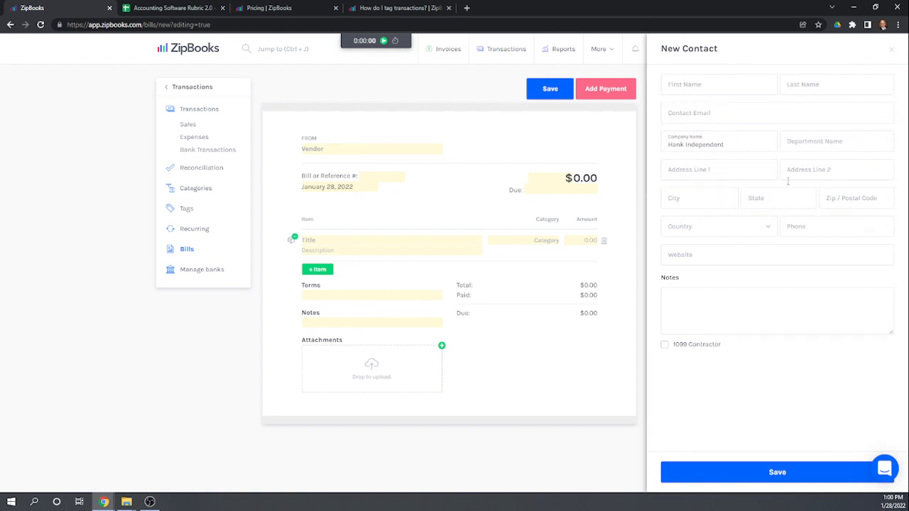
click(665, 346)
click(780, 474)
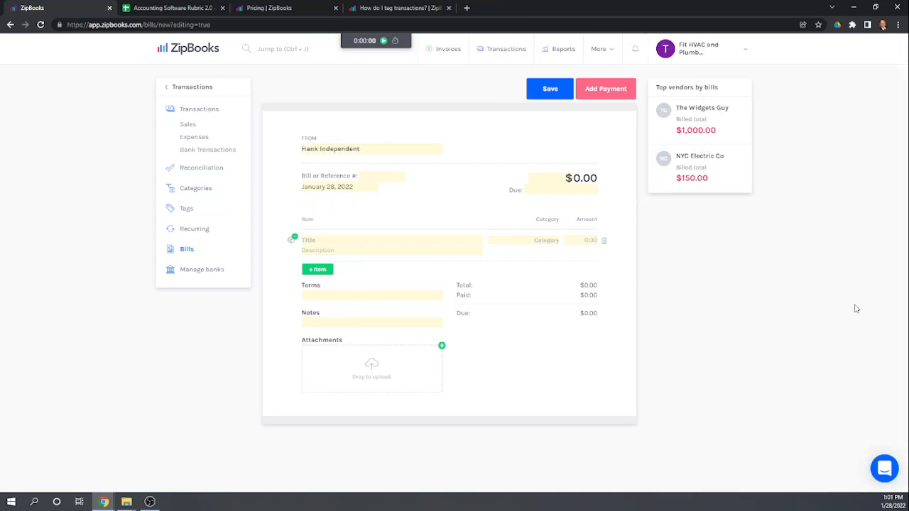
click(313, 273)
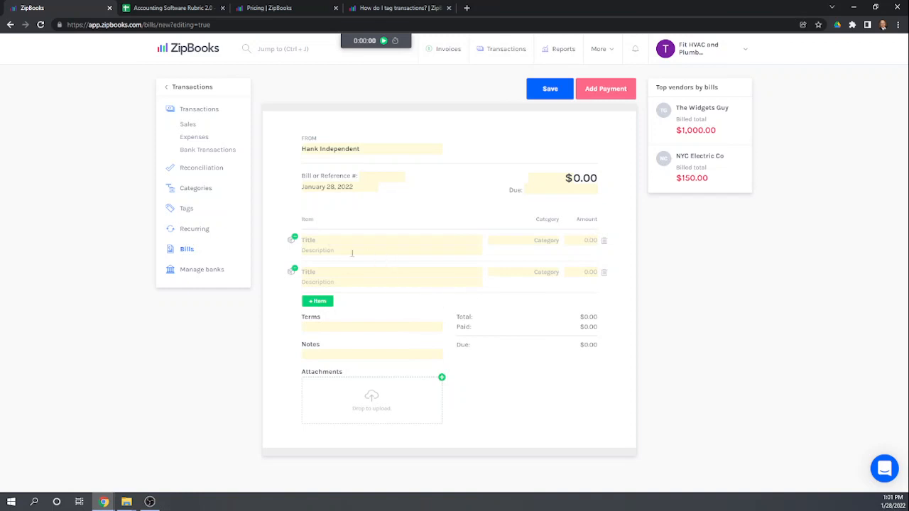
click(316, 240)
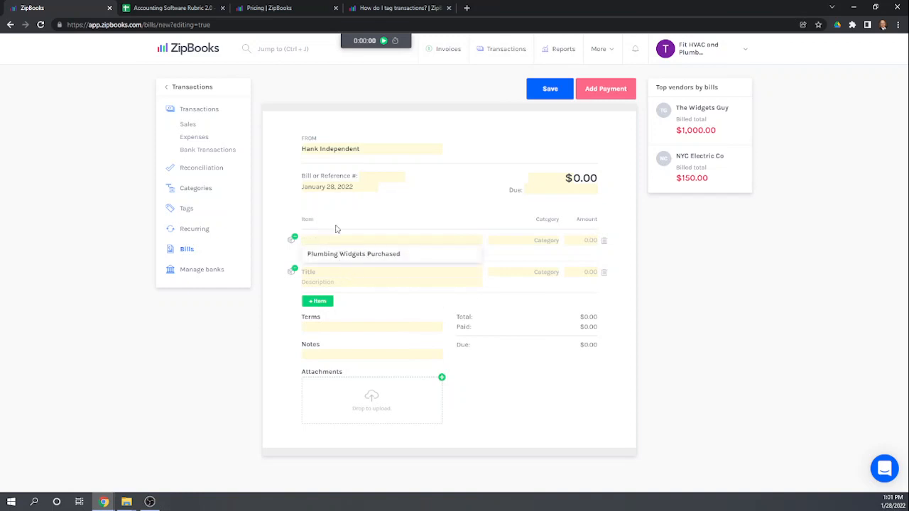
click(380, 226)
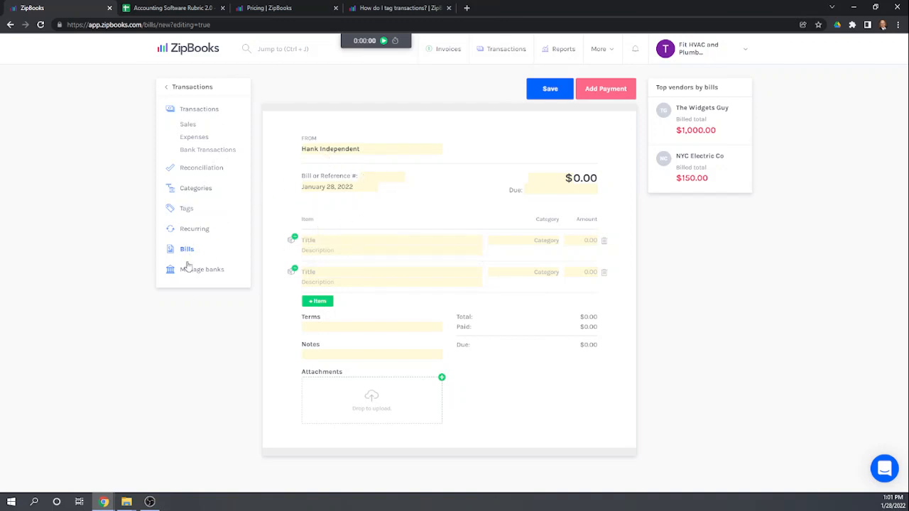
Discard the unsaved bill and start a new item named Contract Labor Paid with a price of 30.
click(175, 87)
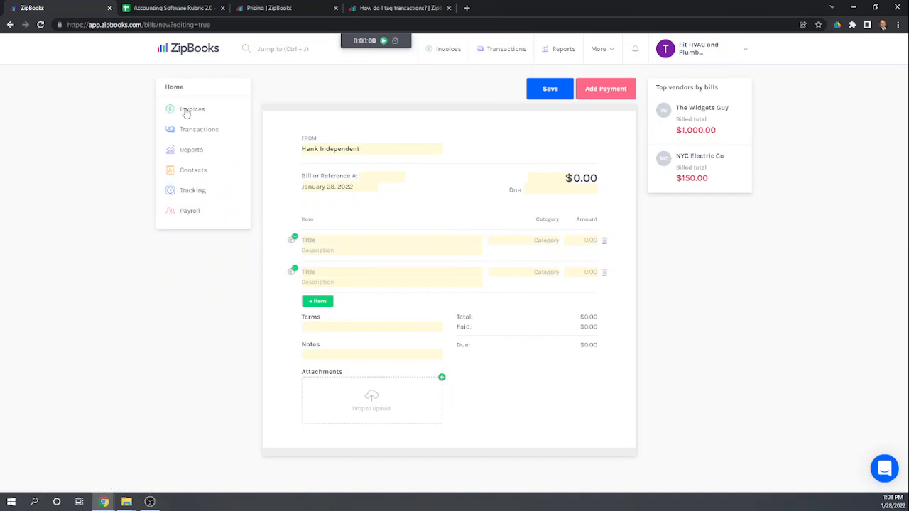
click(186, 109)
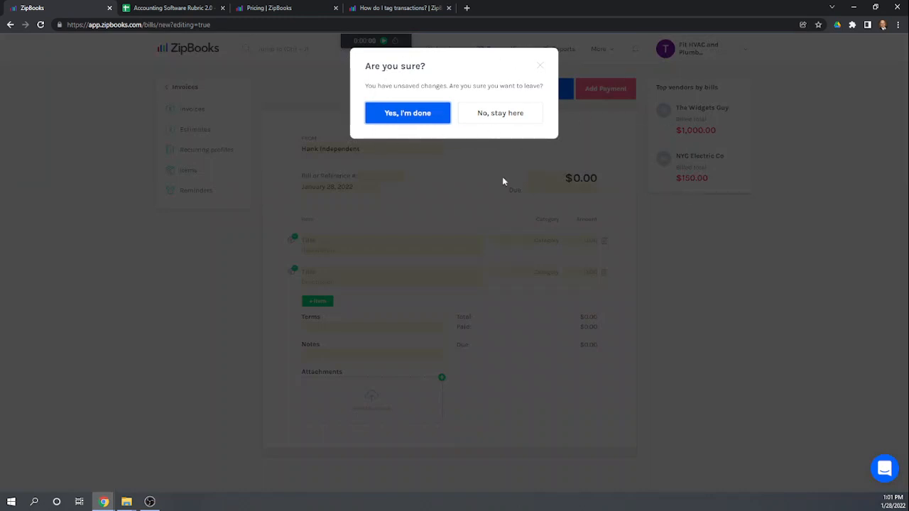
click(387, 116)
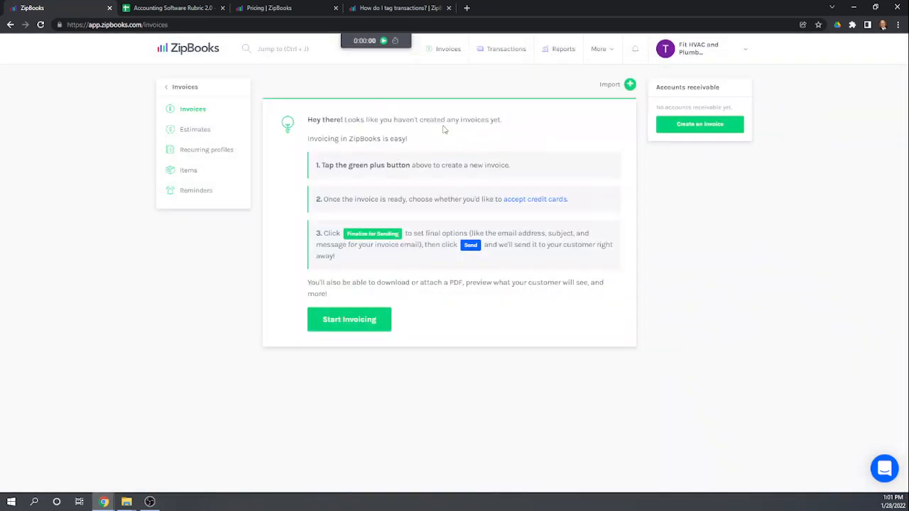
click(188, 172)
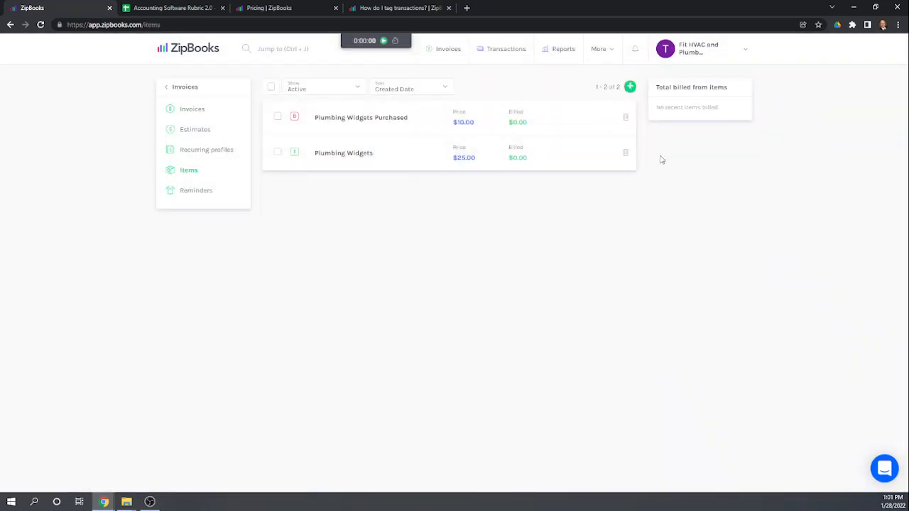
click(630, 88)
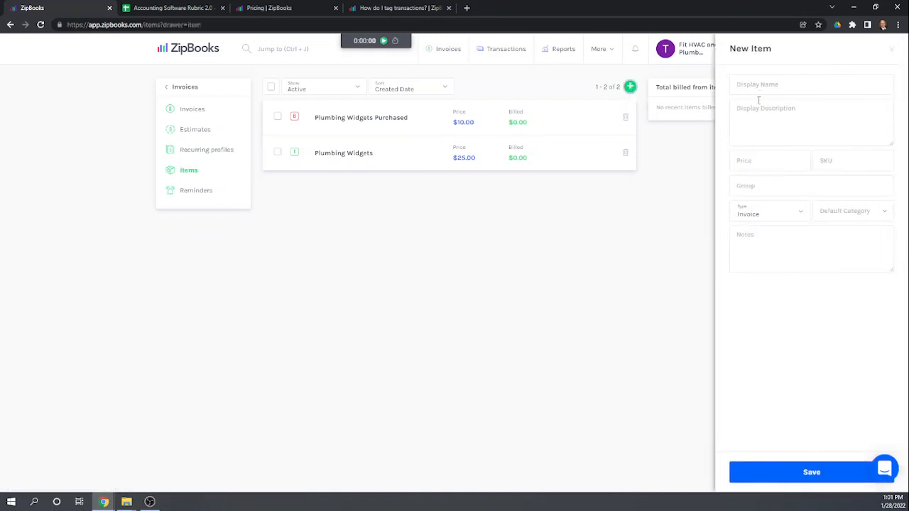
click(755, 84)
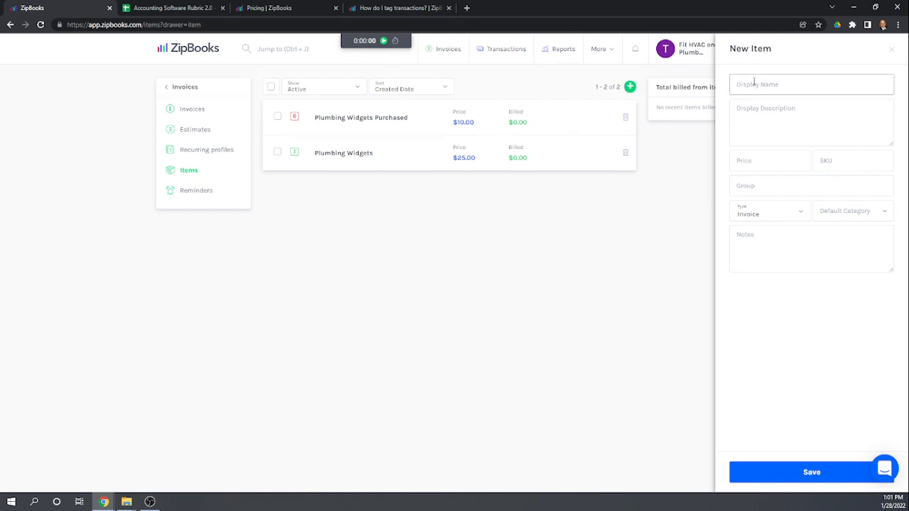
text(Contract Labor Paid)
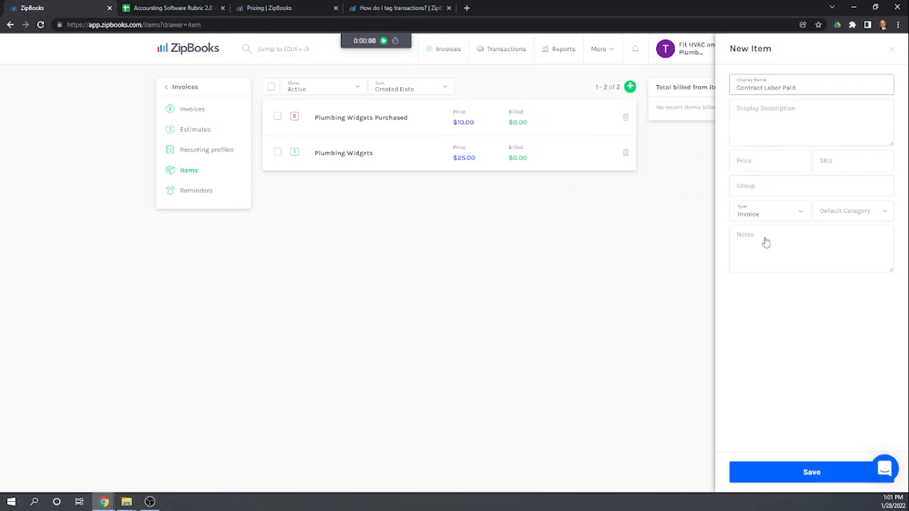
click(759, 160)
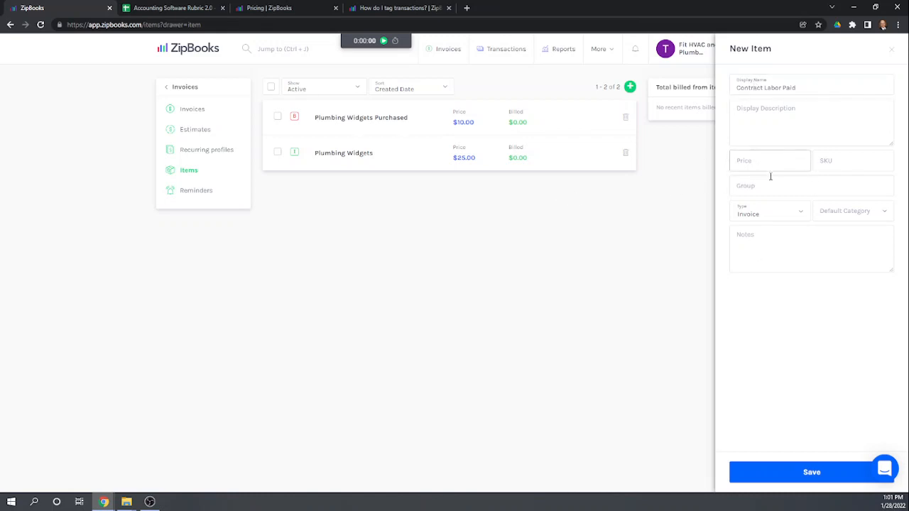
text(30)
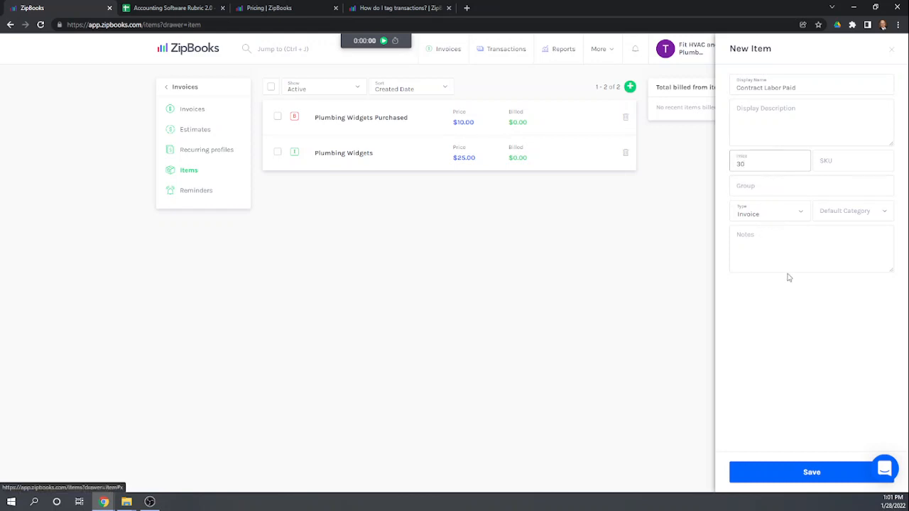
Set the item's type to Bill and its default category to Contractor salaries & wages, and save the item.
click(763, 214)
click(759, 247)
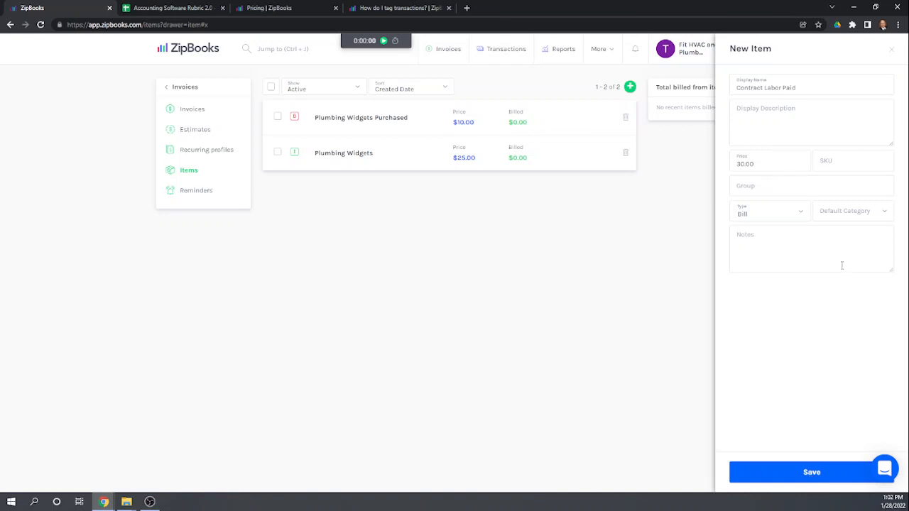
click(836, 211)
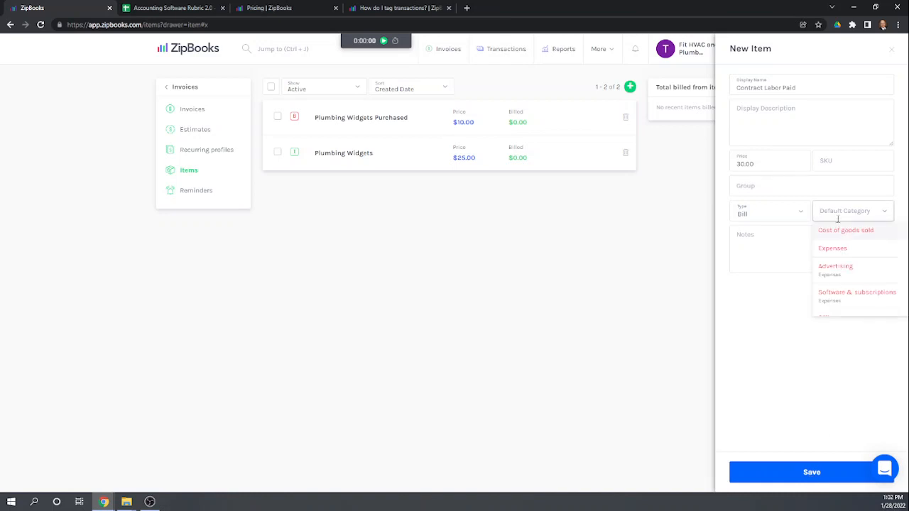
scroll(862, 255, down, 5)
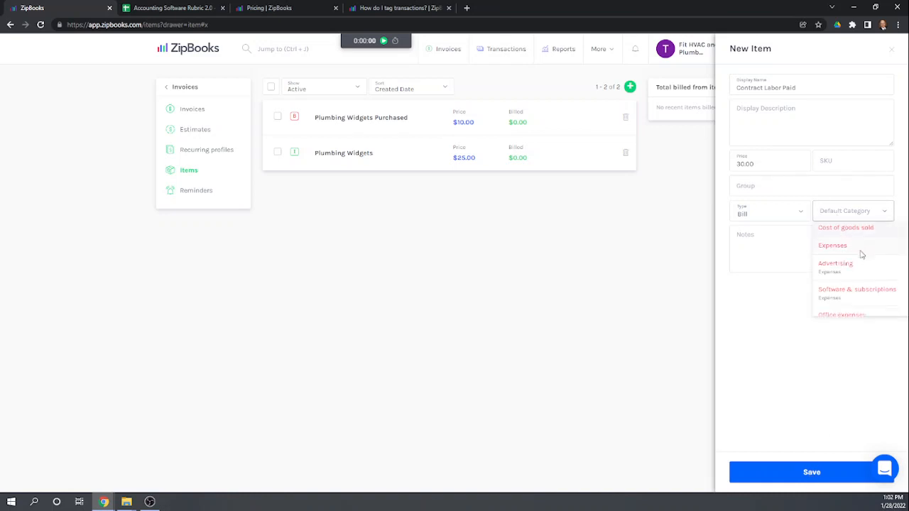
scroll(861, 255, down, 5)
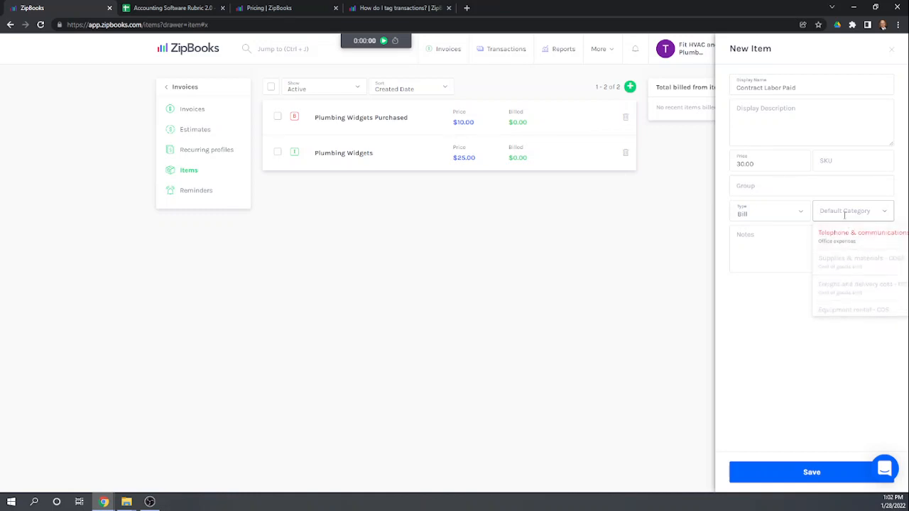
text(Contrac)
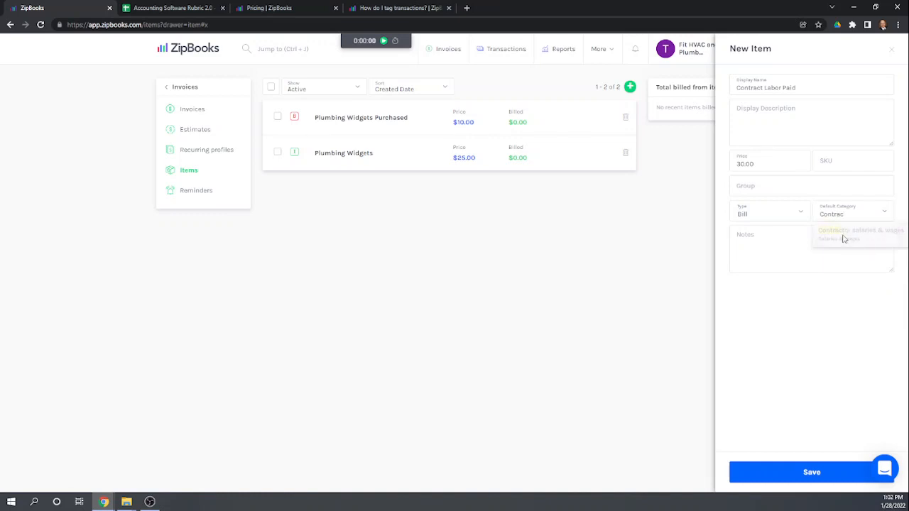
click(844, 237)
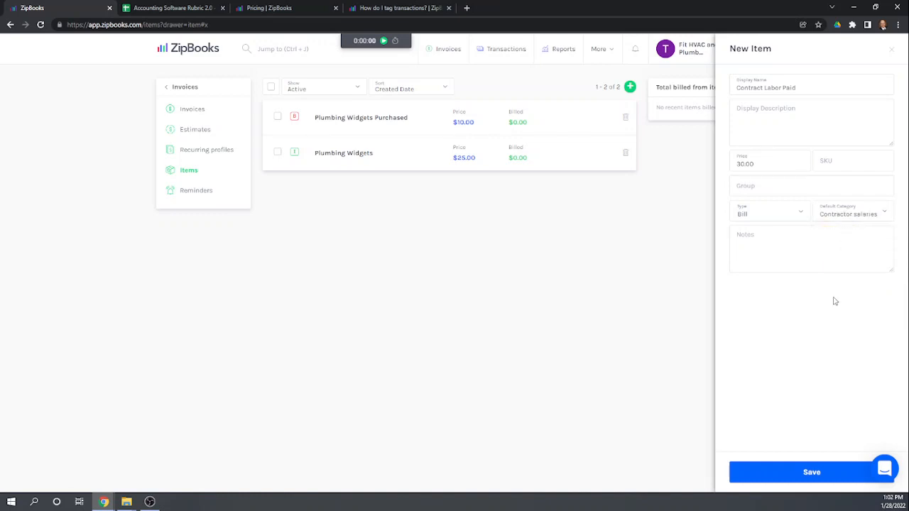
click(812, 472)
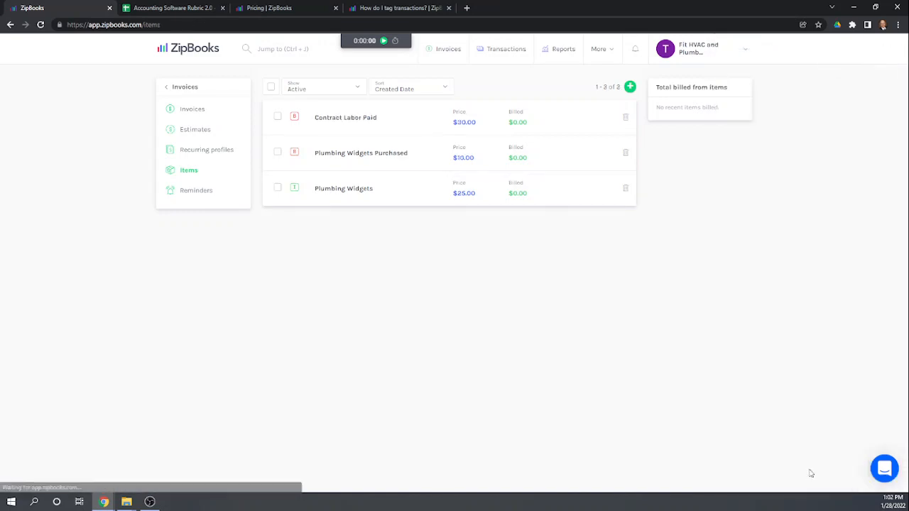
Start a new item named Contract Labor Billed with a price of 80.
click(630, 88)
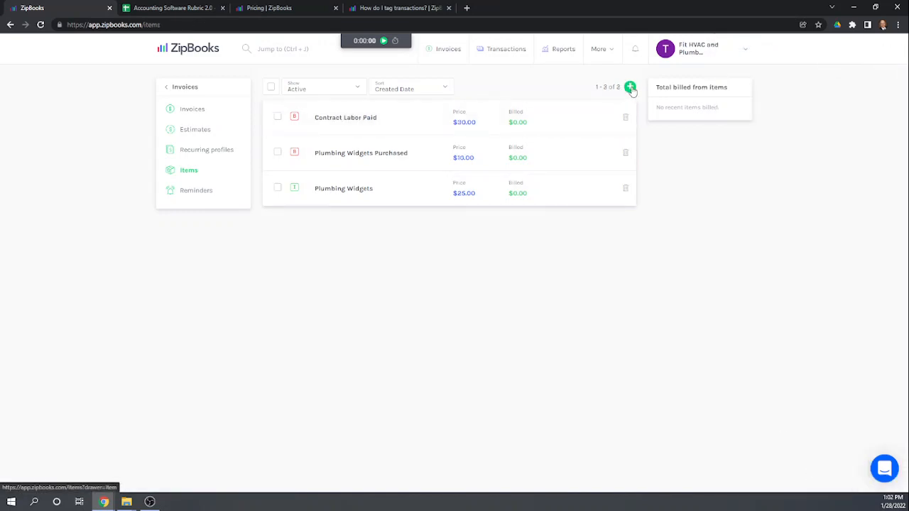
click(759, 86)
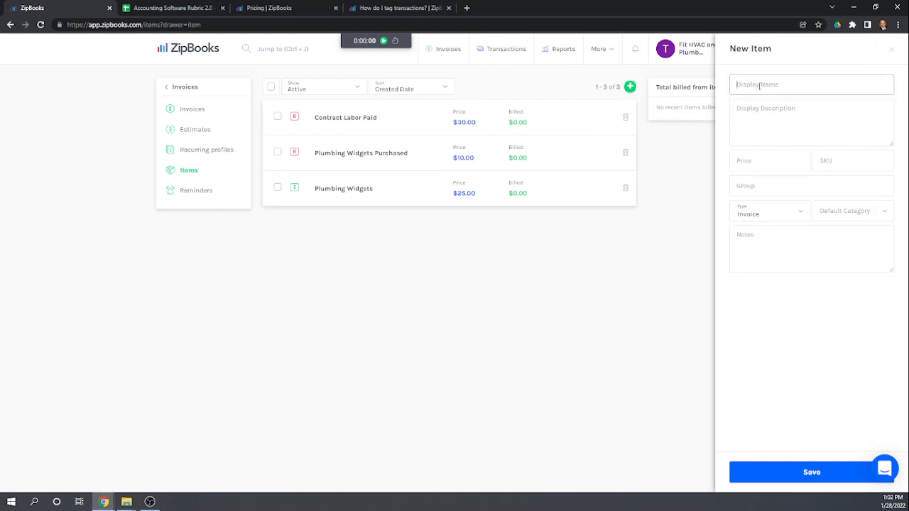
text(Contract Labor Billed)
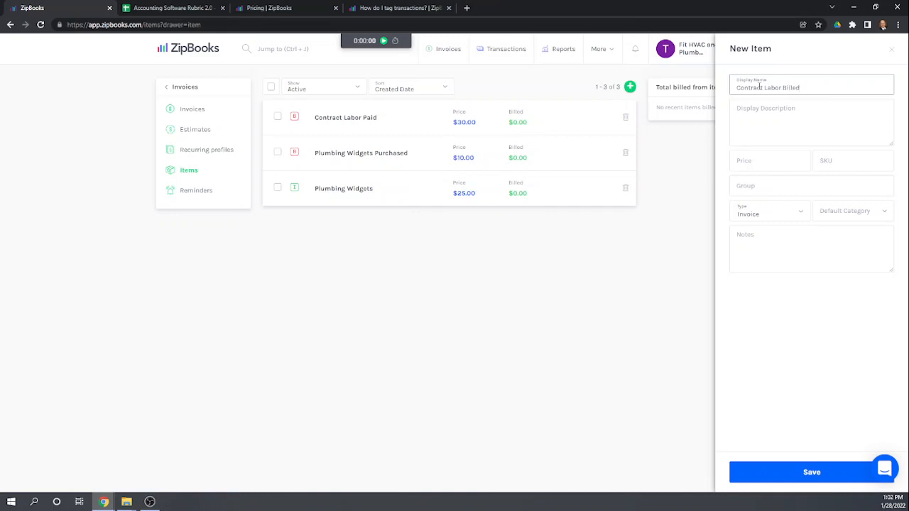
click(758, 166)
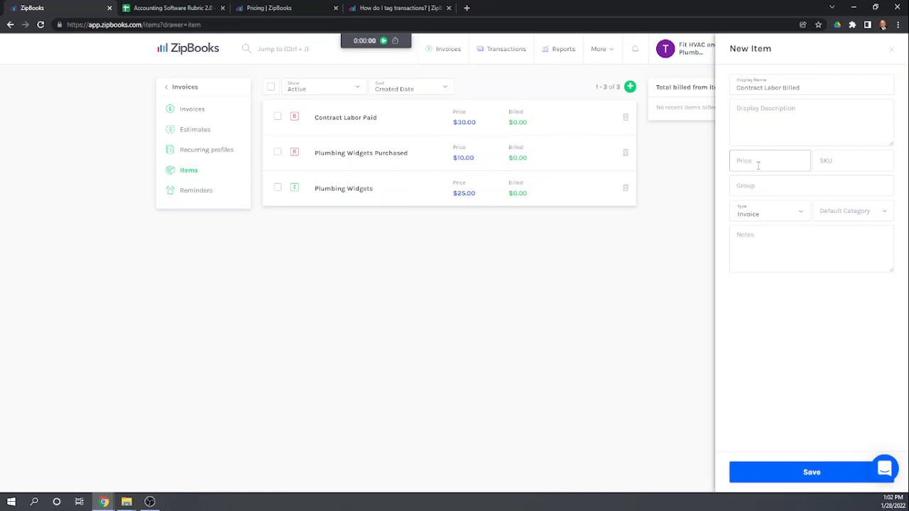
text(80)
Keep the item's type as Invoice, set its default category to Sales, and save the item.
click(765, 212)
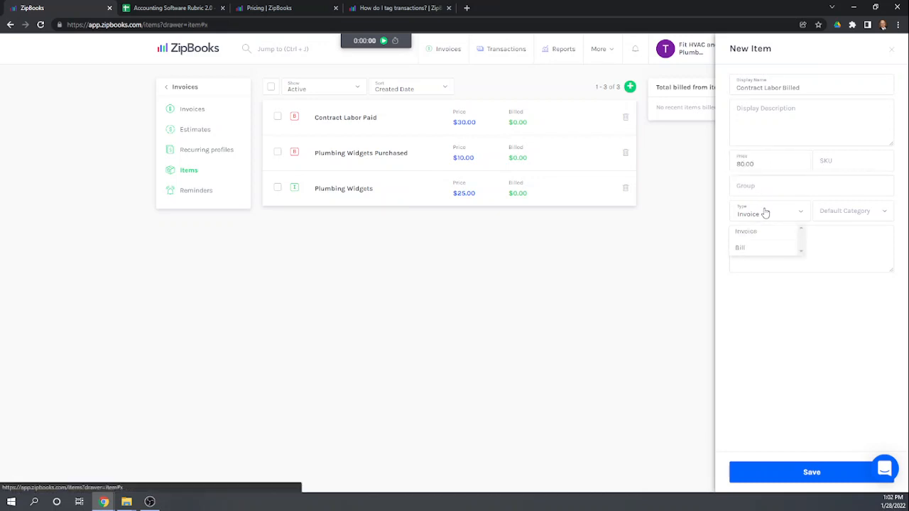
click(862, 244)
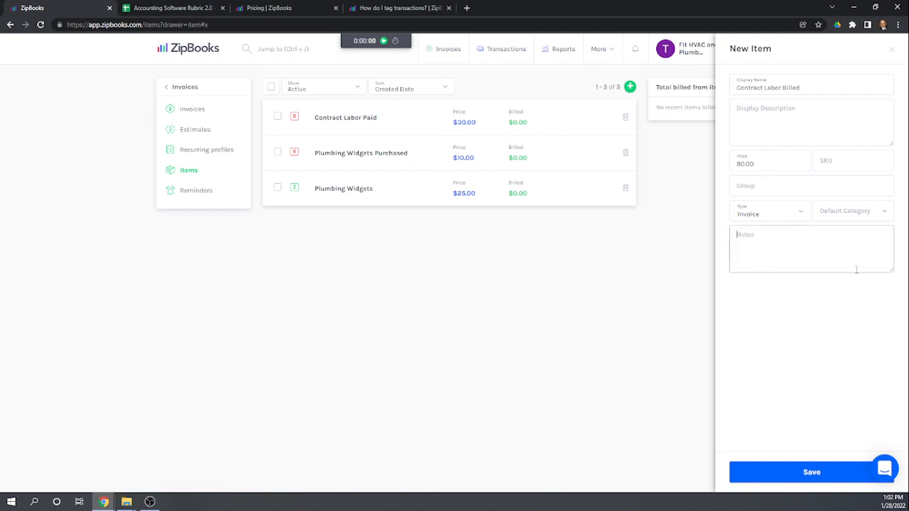
click(837, 215)
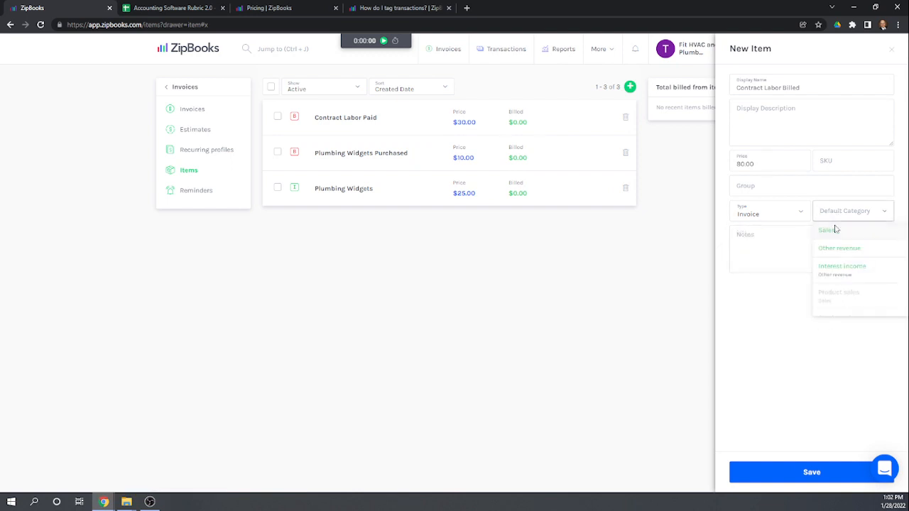
click(827, 232)
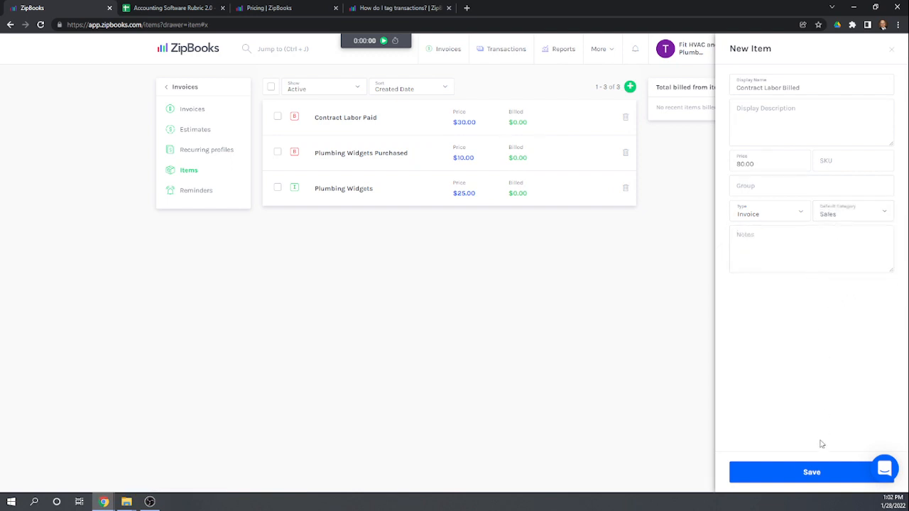
click(811, 474)
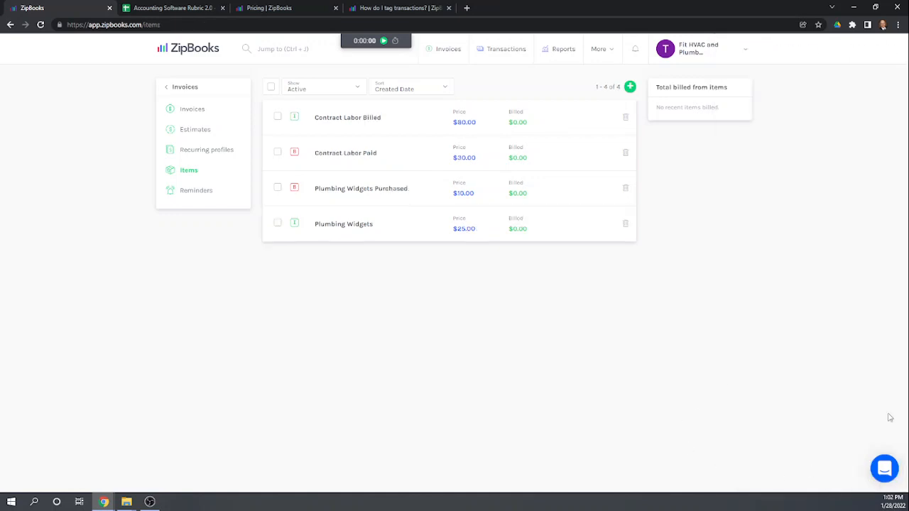
Start a new bill with the independent contractor as vendor and a due date of January 28, 2022.
click(171, 88)
click(186, 132)
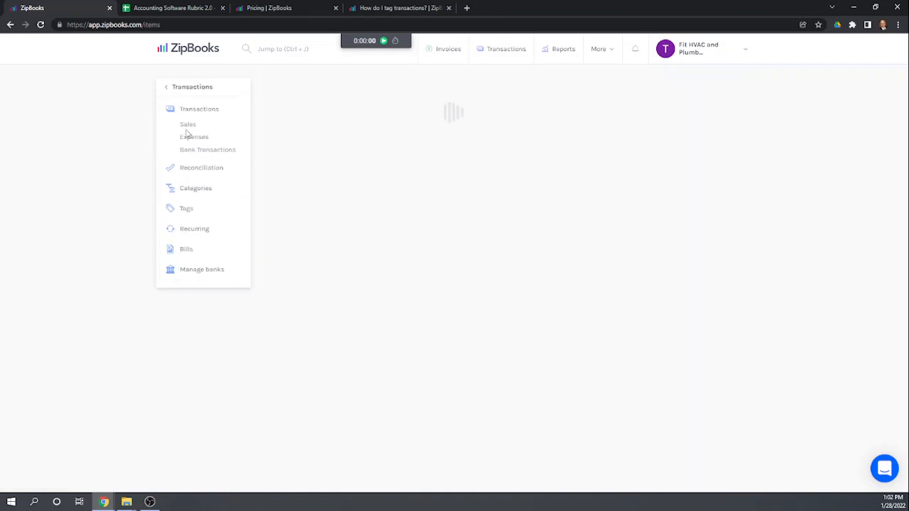
click(188, 255)
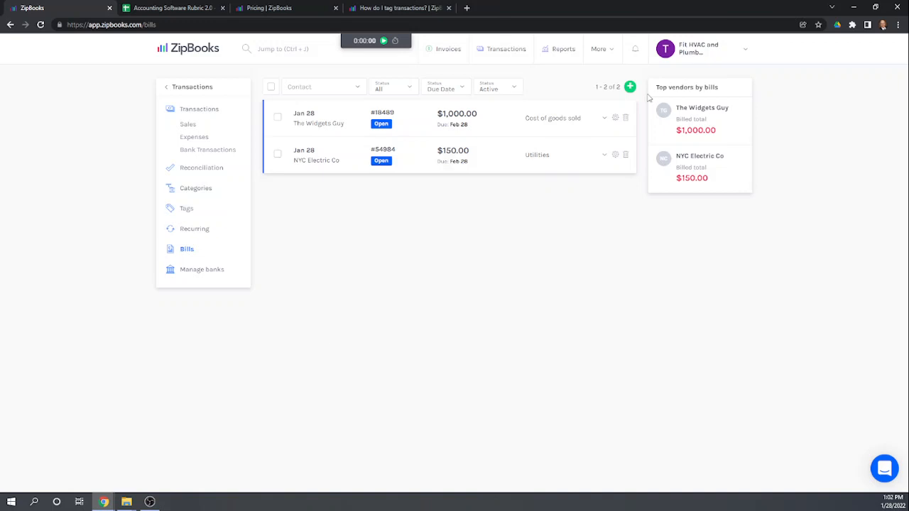
click(630, 87)
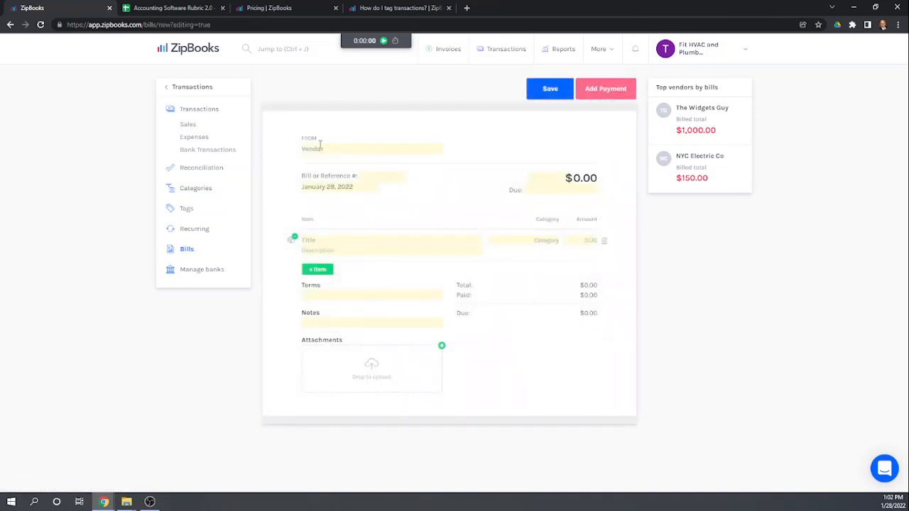
click(322, 148)
text(hank)
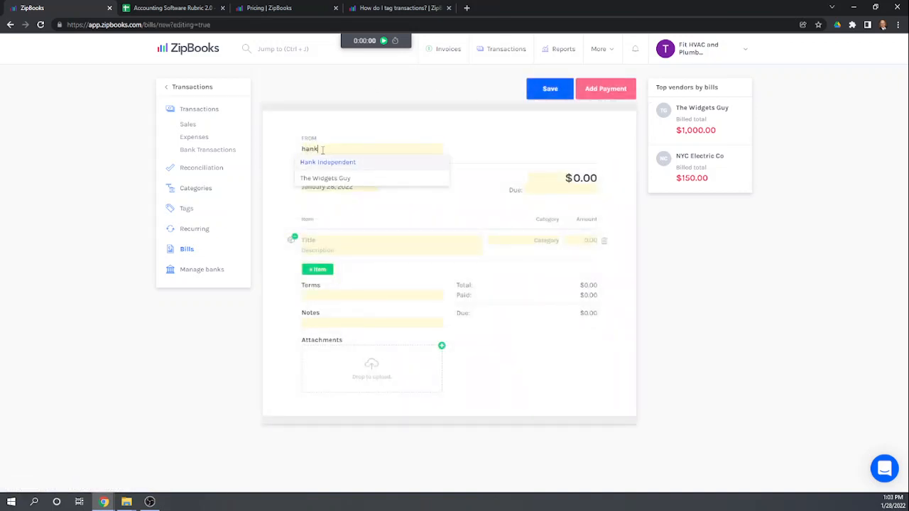
click(324, 162)
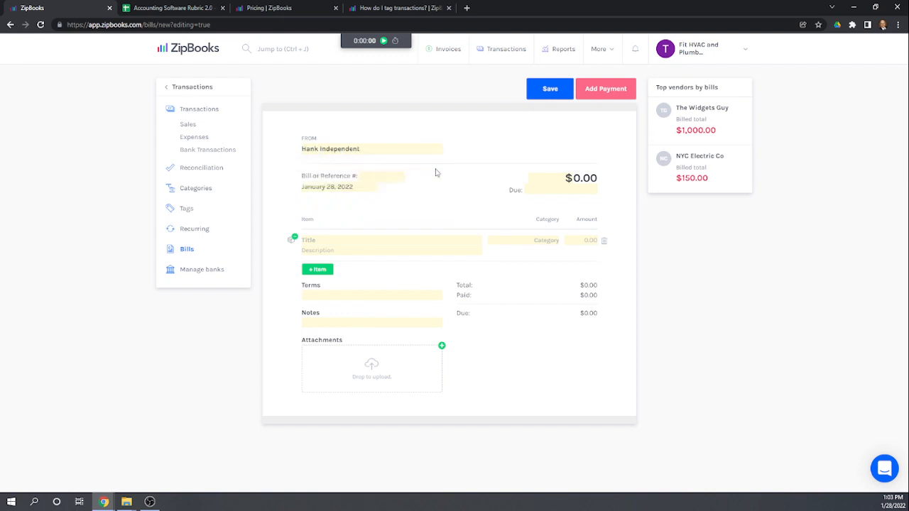
click(554, 190)
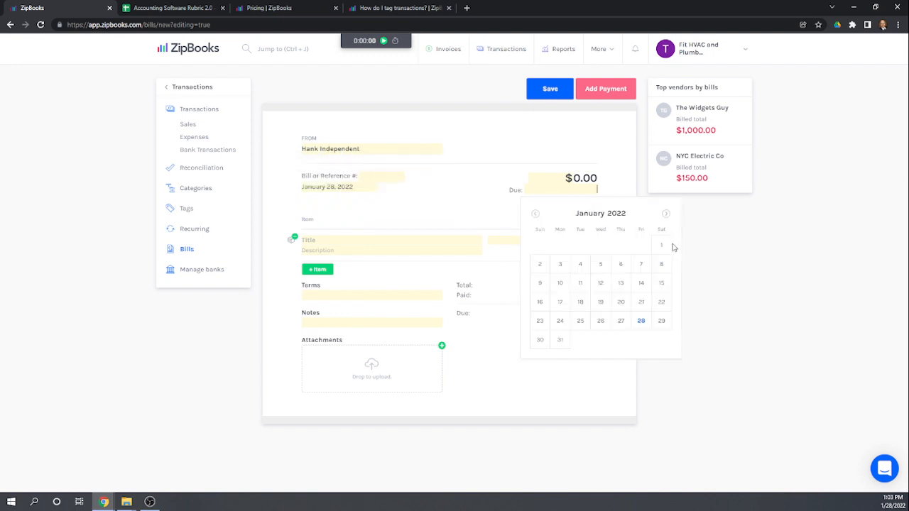
click(641, 322)
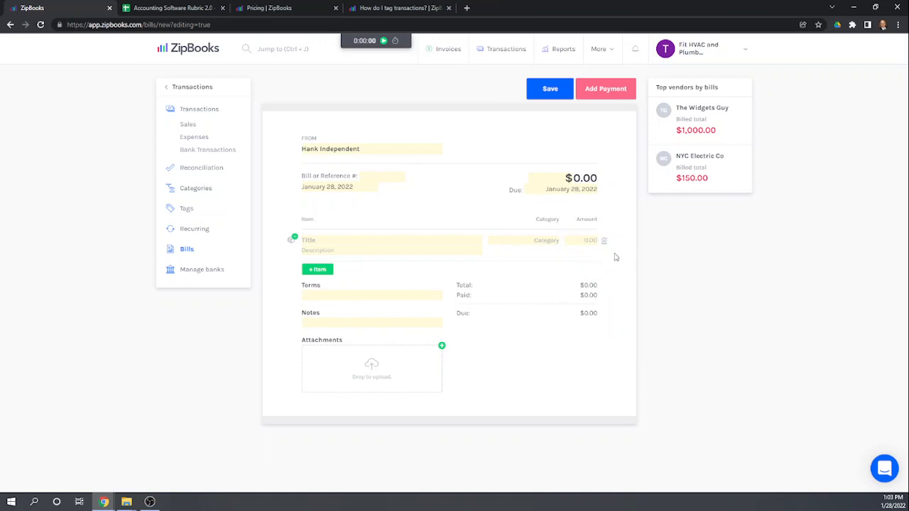
Add the Contract Labor Paid item to the bill and set its amount to 1200.
click(322, 241)
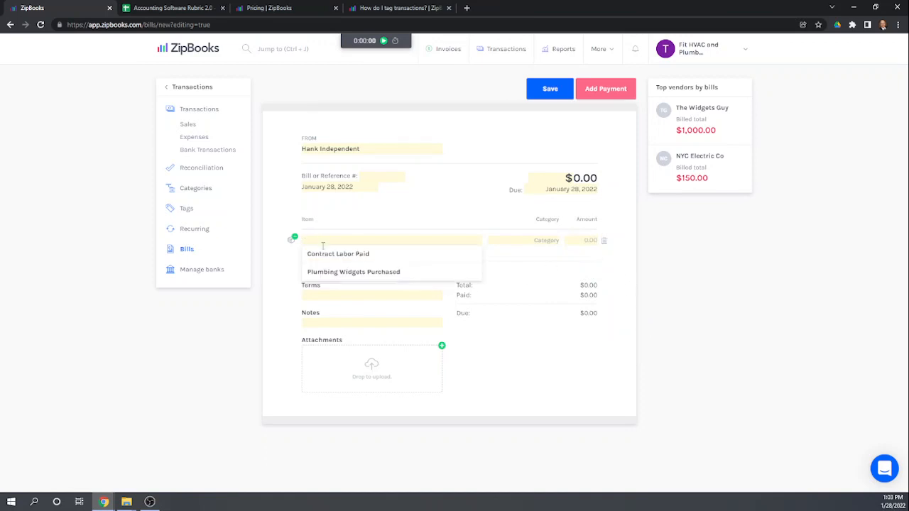
click(328, 256)
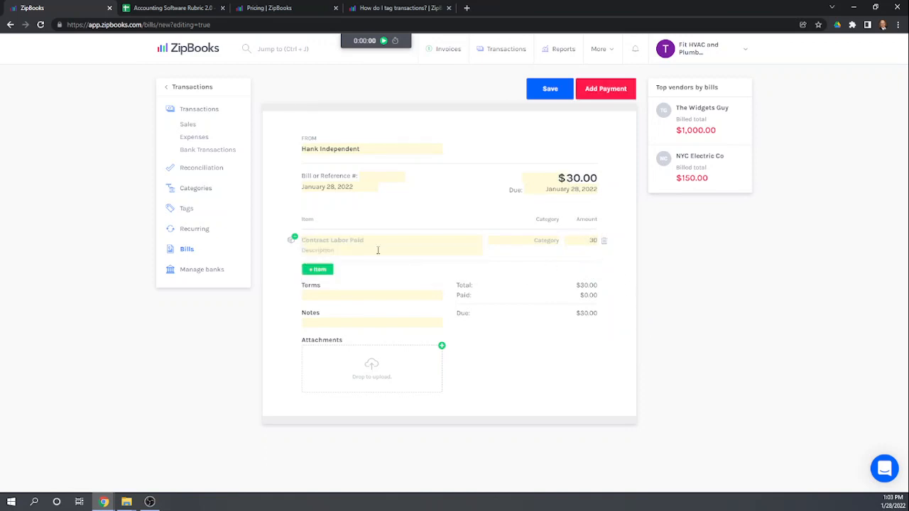
double_click(586, 241)
text(1200)
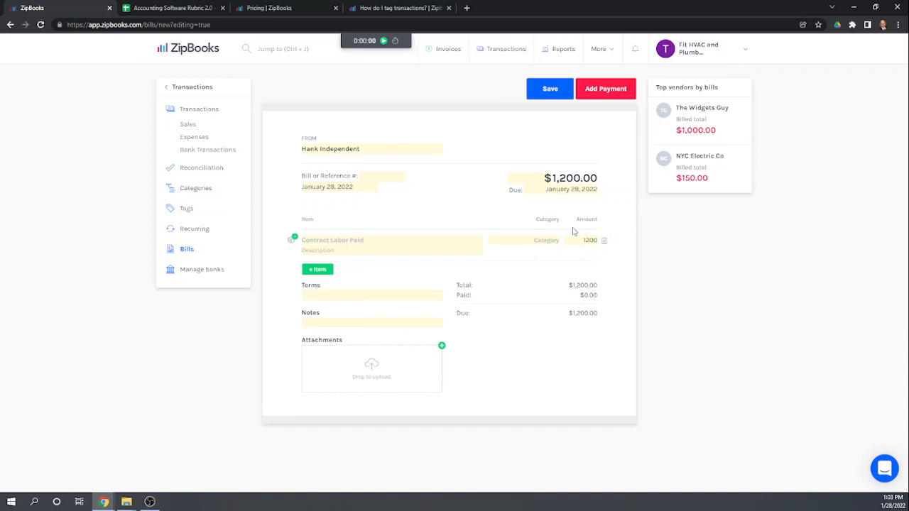
Discard the unsaved bill and start adding a transaction manually under Expenses.
click(192, 140)
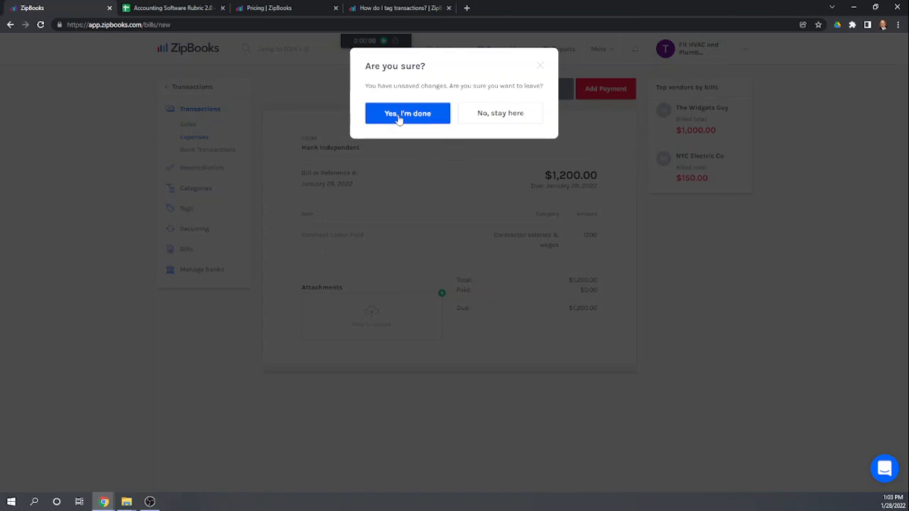
click(400, 115)
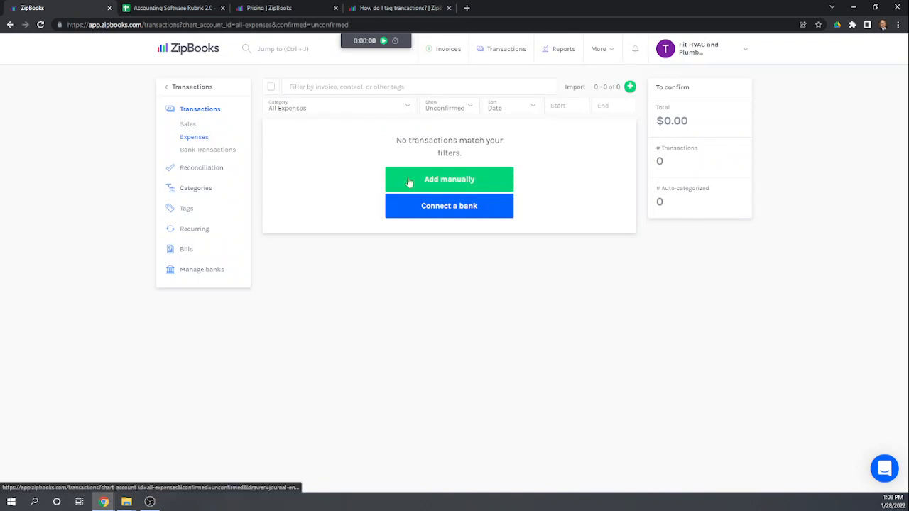
click(445, 181)
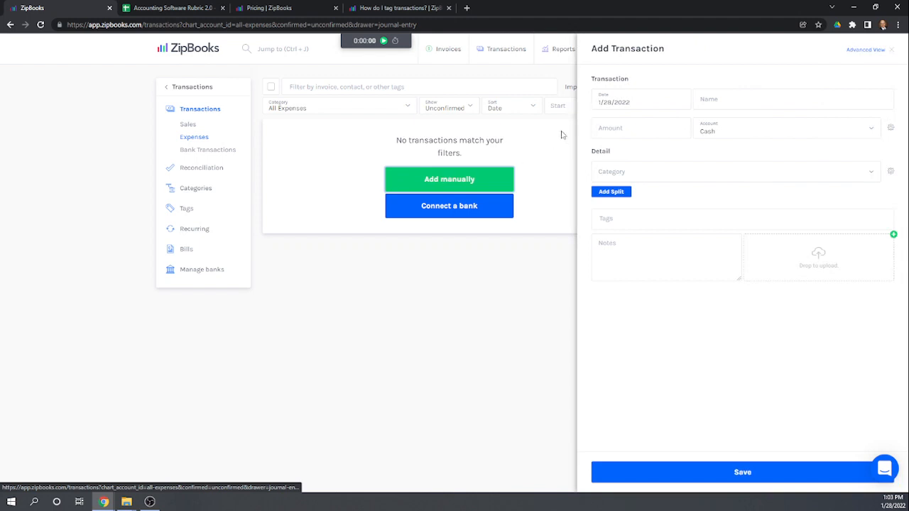
Enter the contractor's name, an amount of 1200 and the Checking account for the transaction.
click(736, 100)
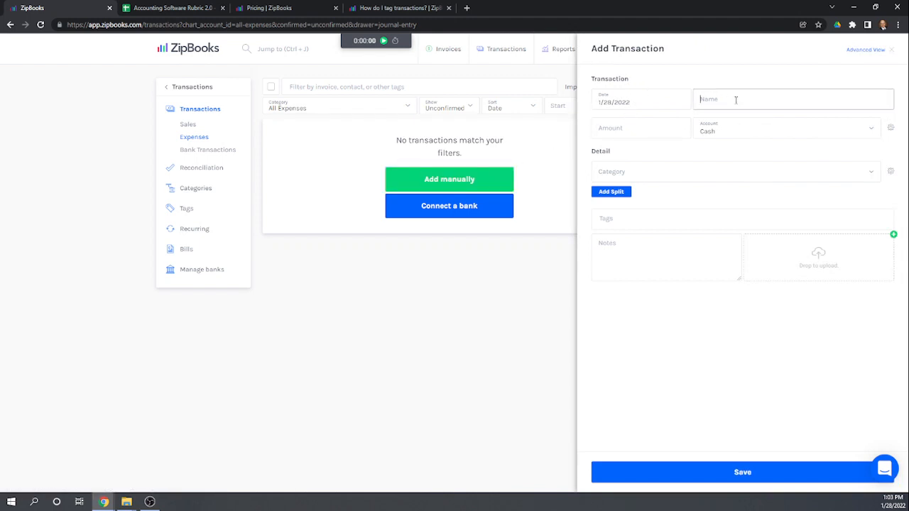
text(Hank Independent)
click(630, 132)
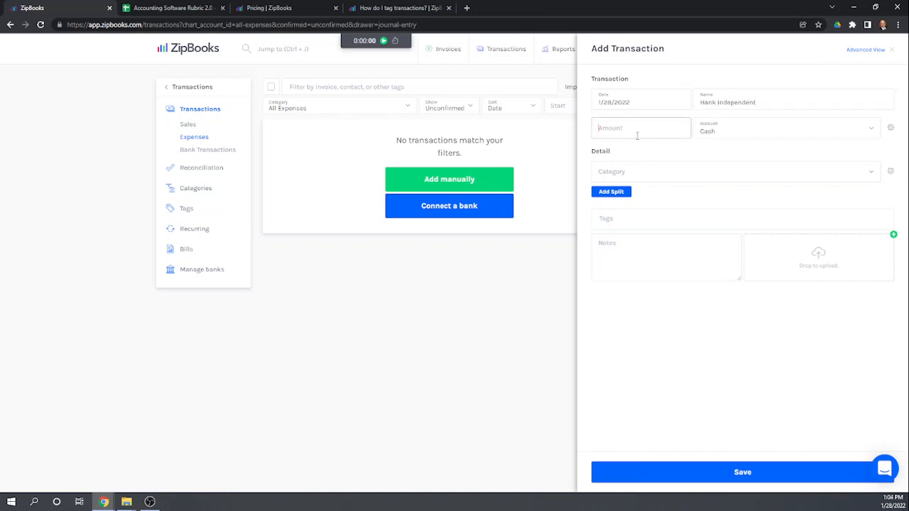
text(1200)
click(726, 130)
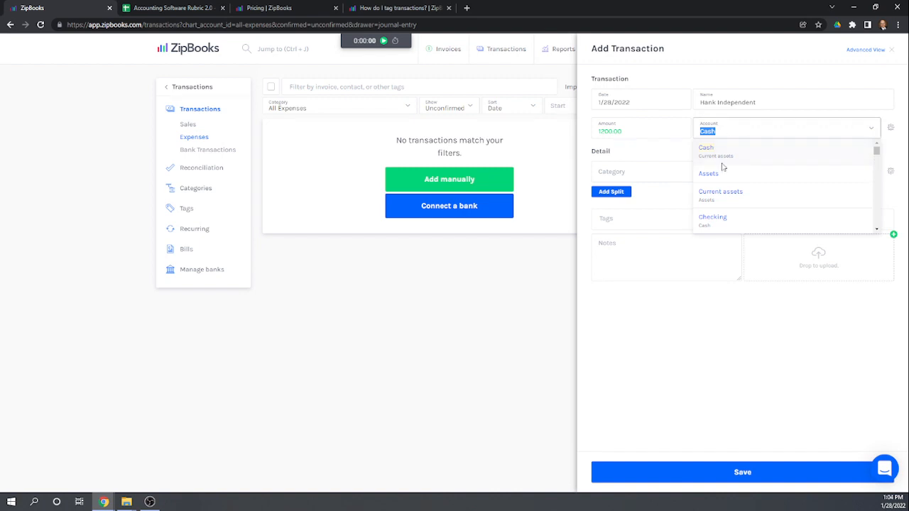
click(714, 219)
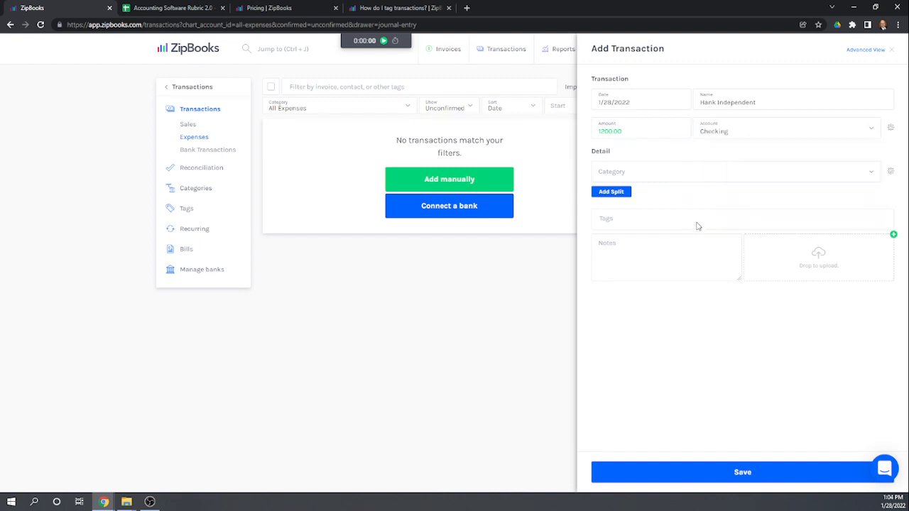
Categorize the transaction as Contractor salaries & wages.
click(629, 172)
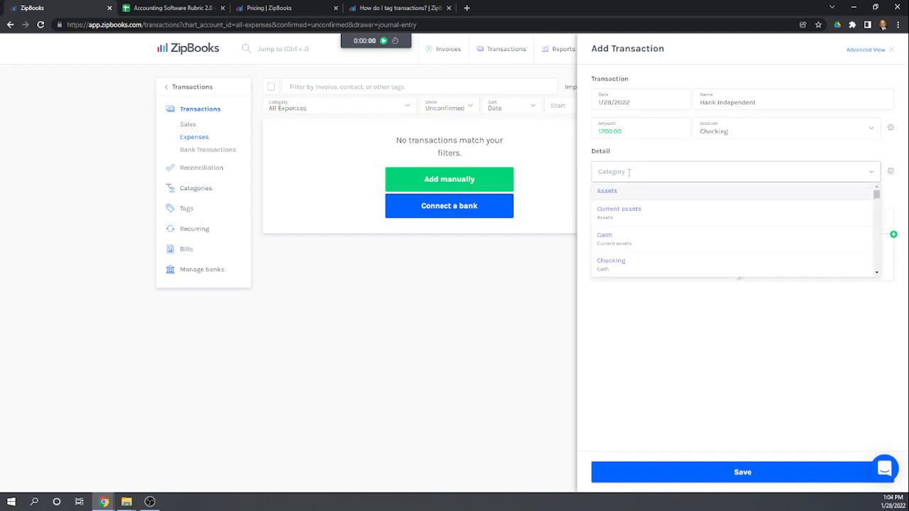
text(contr)
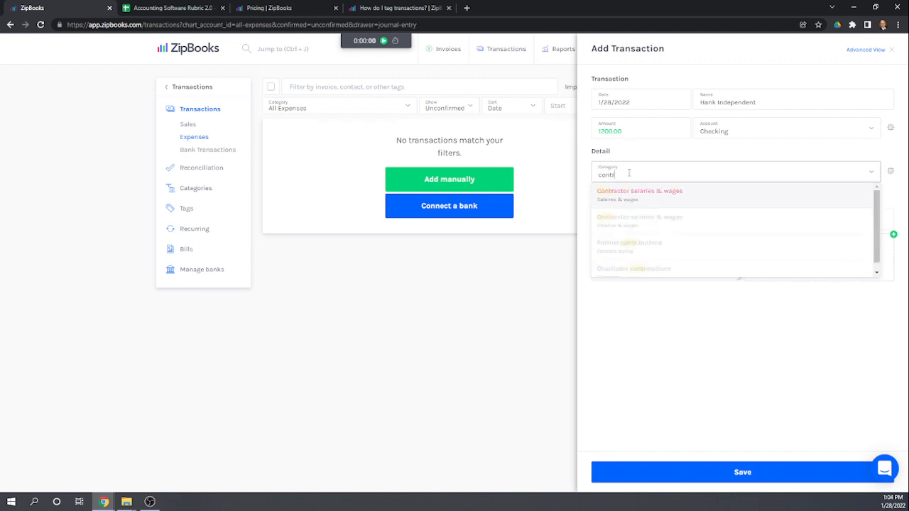
click(637, 196)
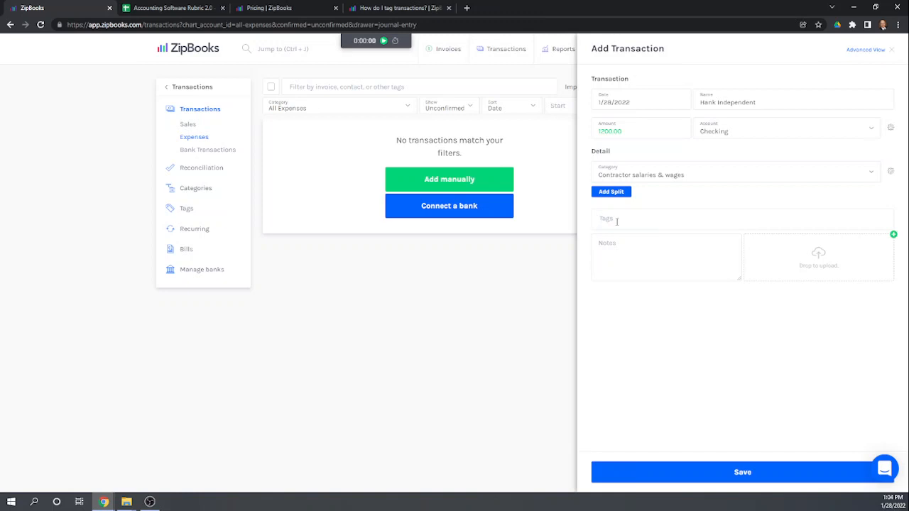
Tag the transaction with the HVAC department, the Fit HVAC and Plumbing, Inc. location and the Bathroom Renovation project.
text(hv)
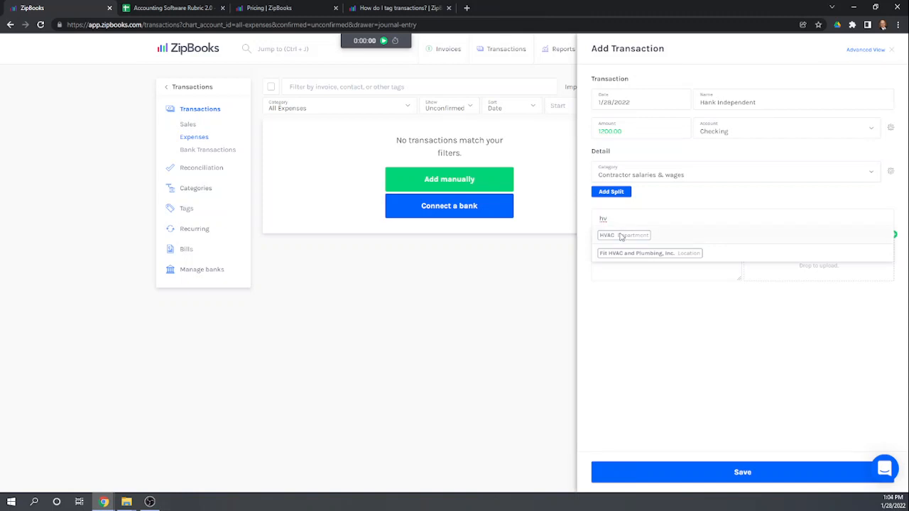
click(620, 238)
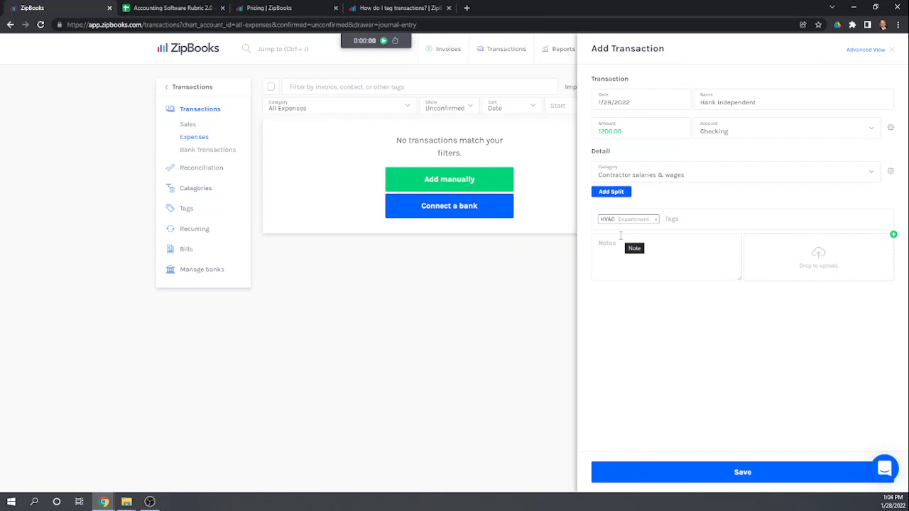
text(fit)
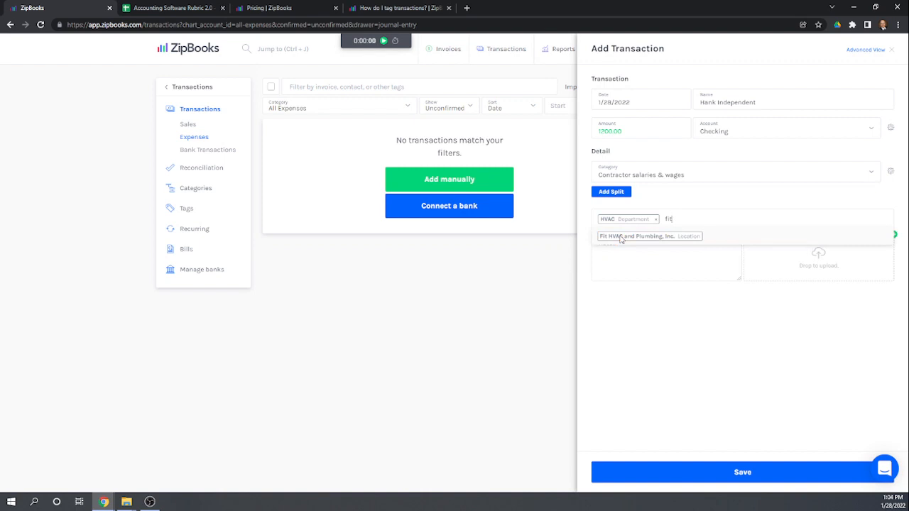
click(622, 238)
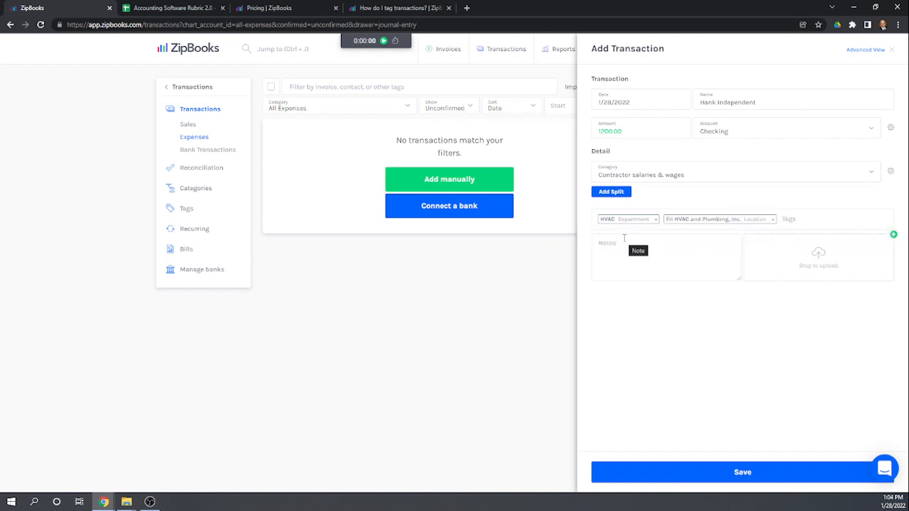
text(bath)
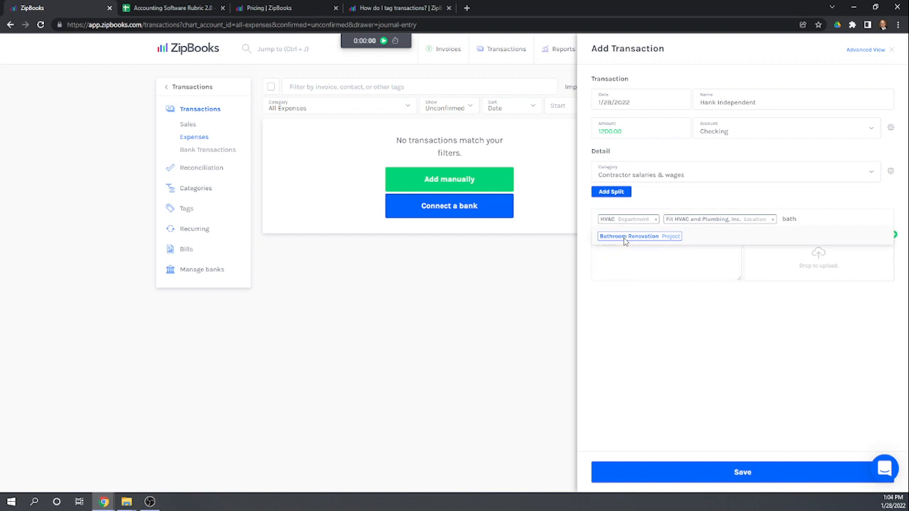
click(624, 241)
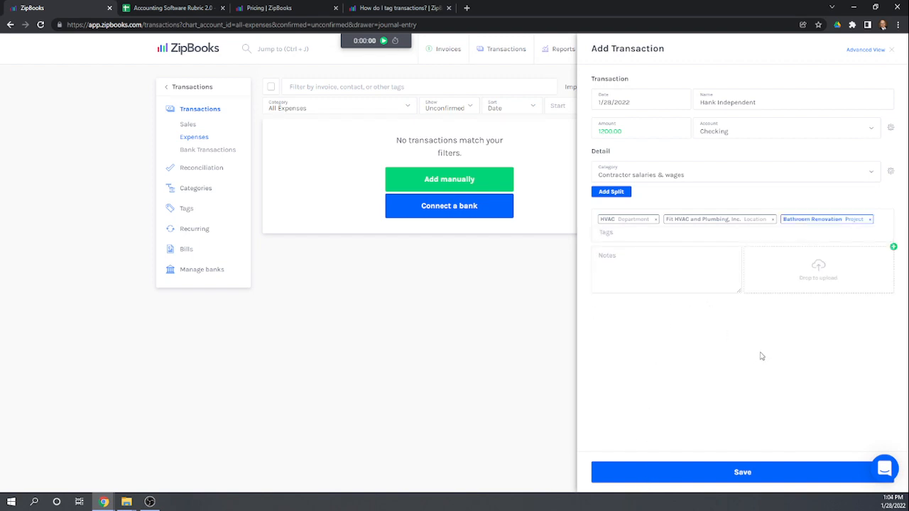
Save the contractor transaction and include confirmed transactions in the expense list filter.
click(749, 473)
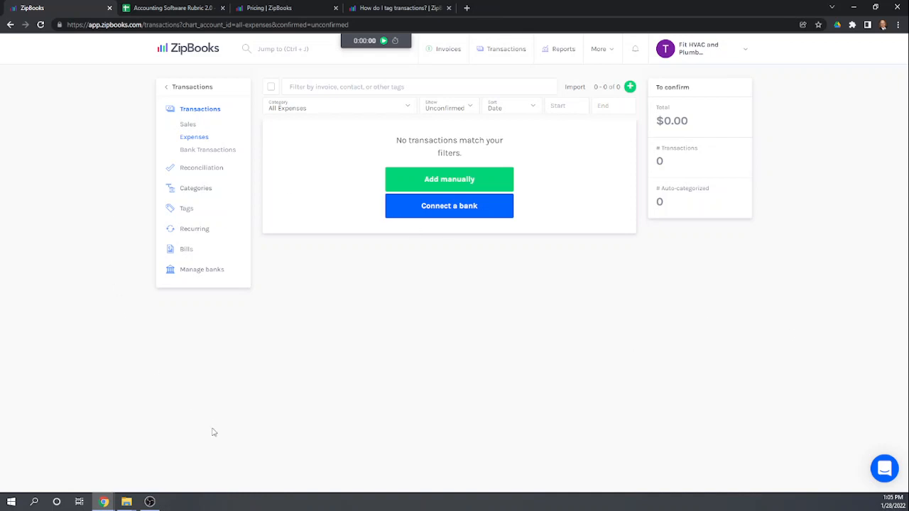
click(468, 110)
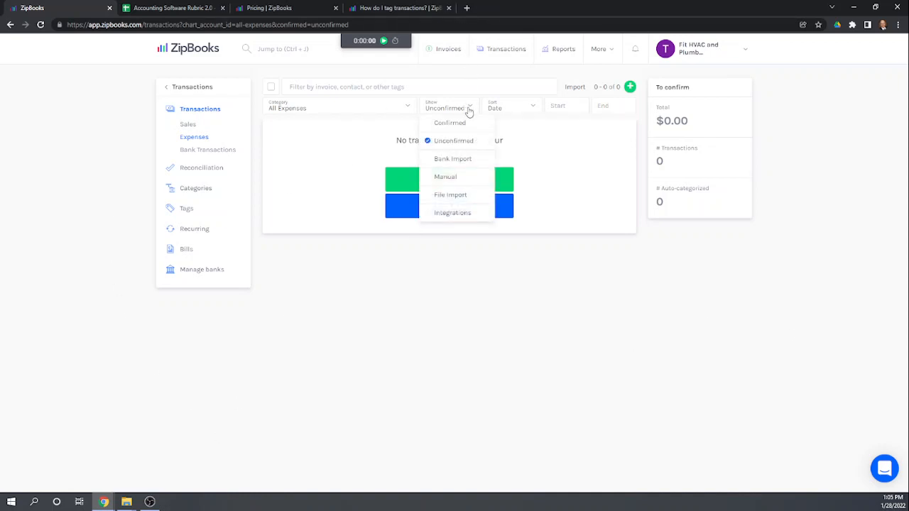
click(450, 123)
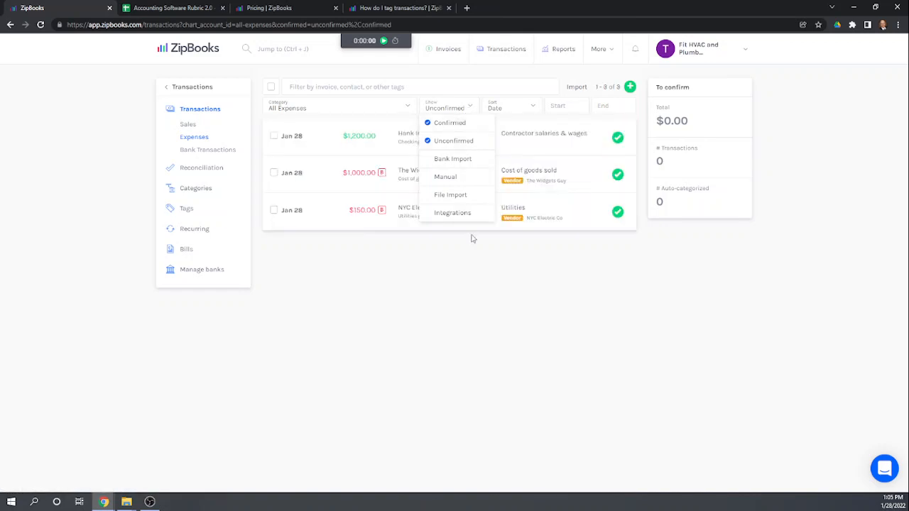
click(564, 321)
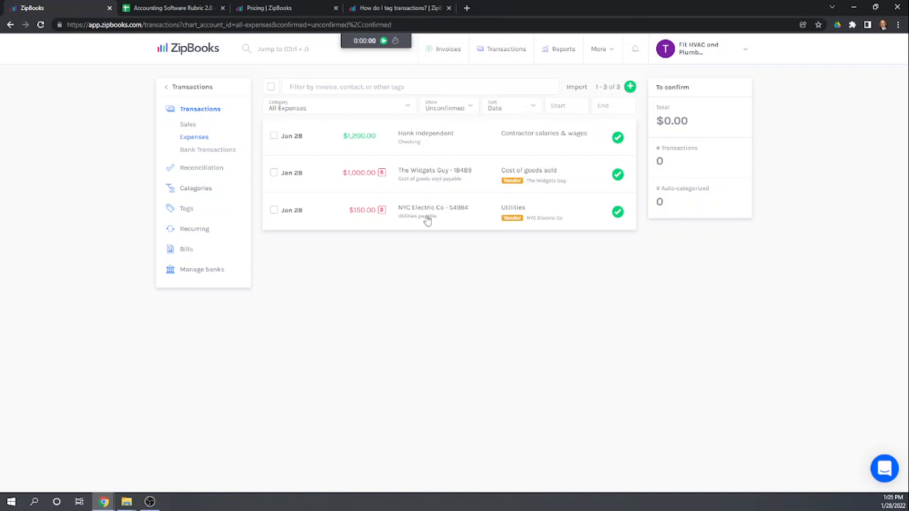
Tag The Widgets Guy bill transaction with the Plumbing department and the Delaware location, and save it.
mouse_move(381, 178)
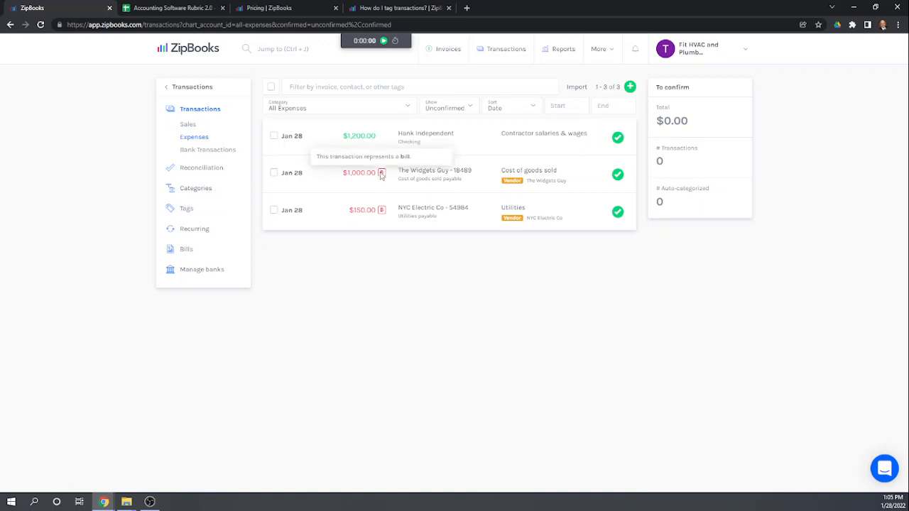
click(430, 179)
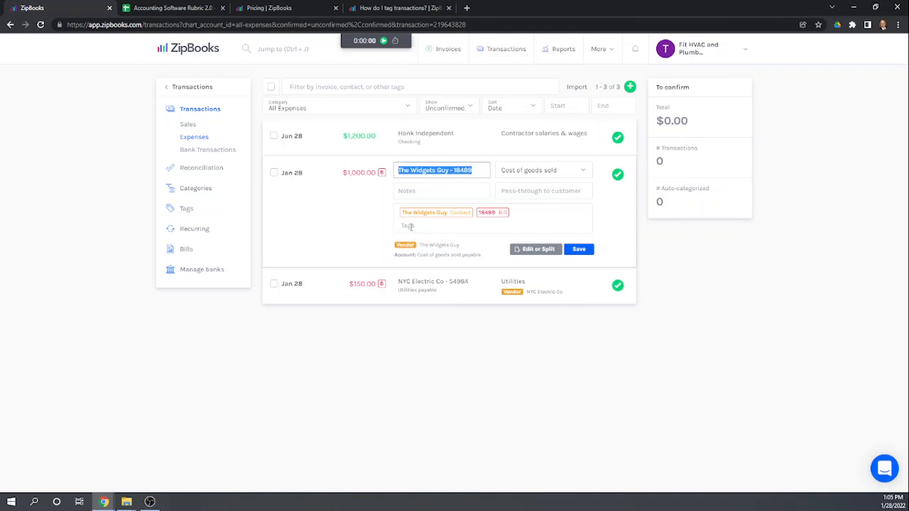
click(411, 226)
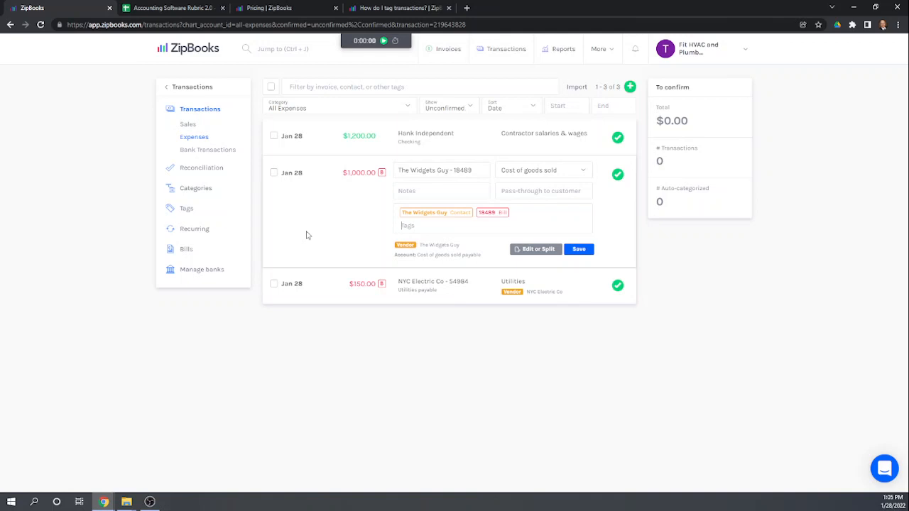
text(pl)
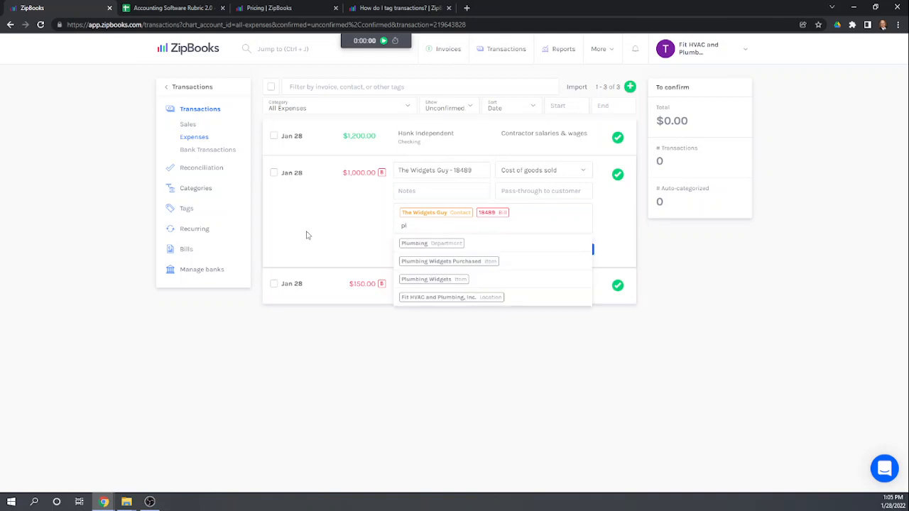
click(414, 244)
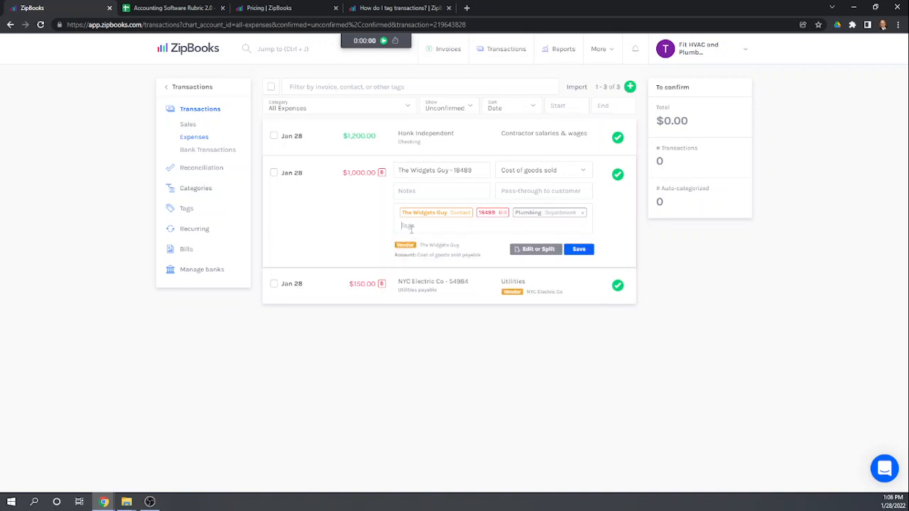
text(del)
click(418, 243)
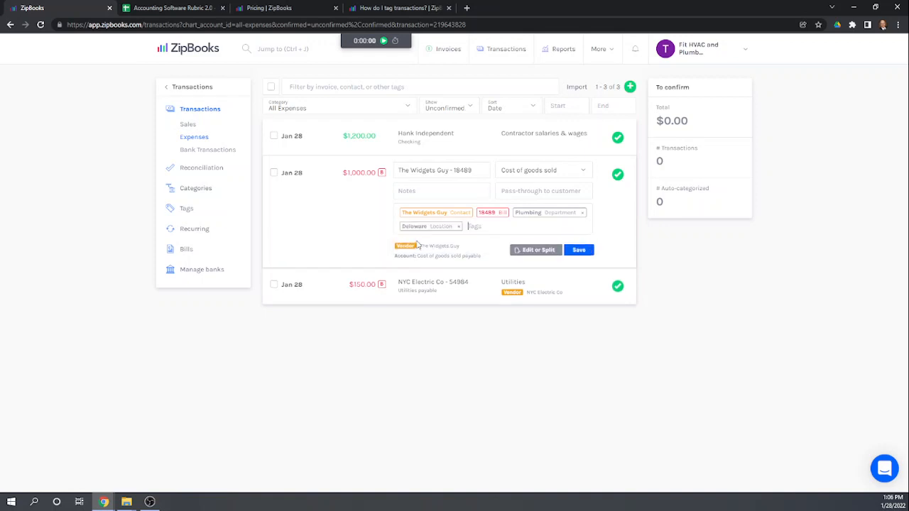
click(583, 251)
Tag the NYC Electric Co bill transaction with the Administrative department and the Fit HVAC and Plumbing, Inc. location, and save it.
click(419, 290)
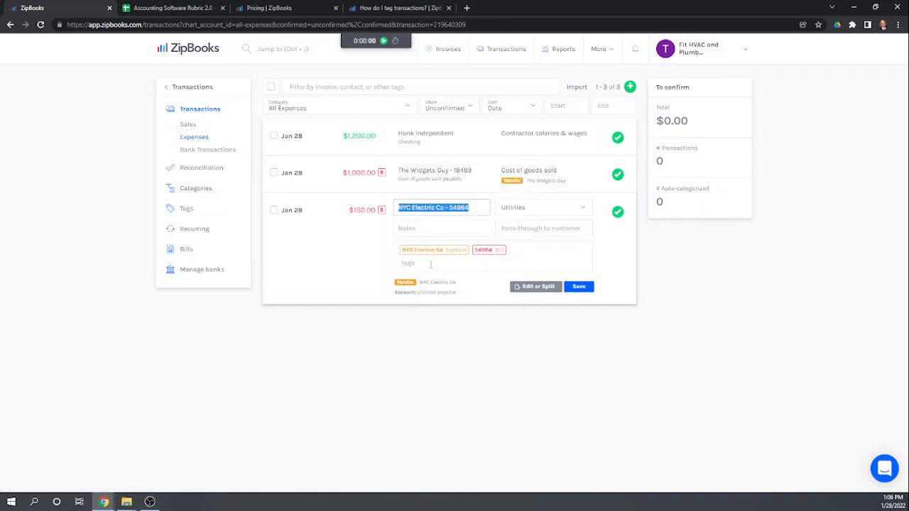
click(430, 265)
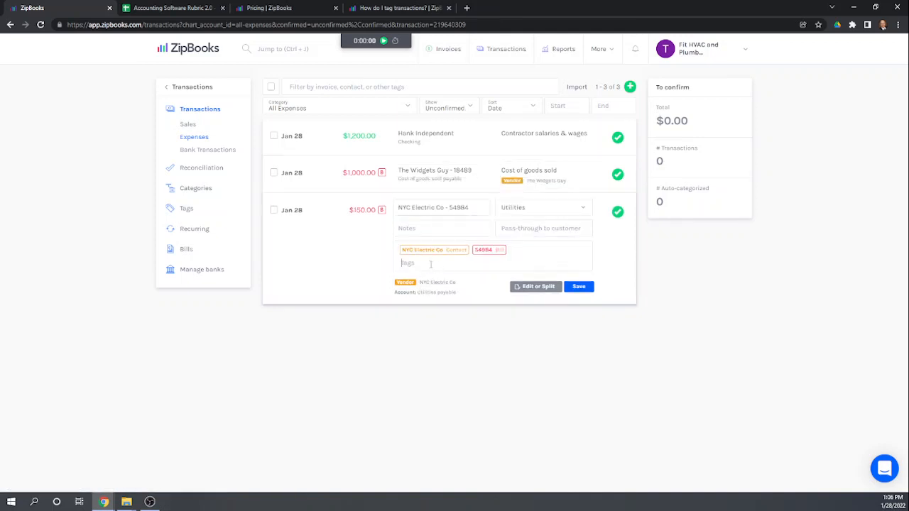
text(adm)
click(432, 282)
text(fit)
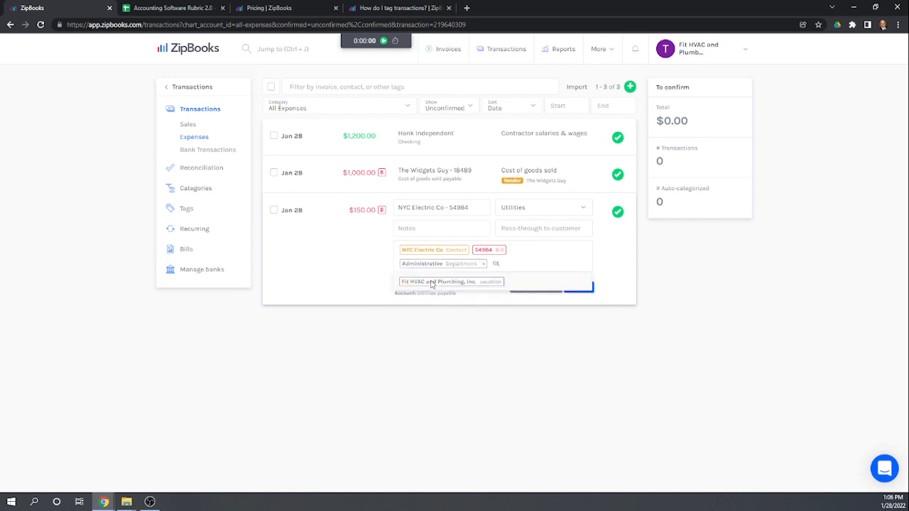
click(431, 284)
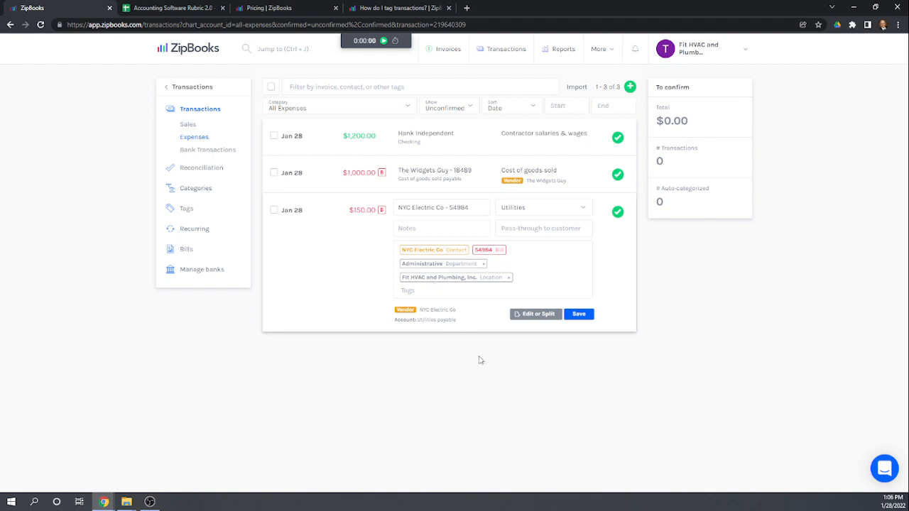
click(578, 316)
click(575, 317)
Start a new expense paid from the Checking account with an amount of 200.
click(170, 89)
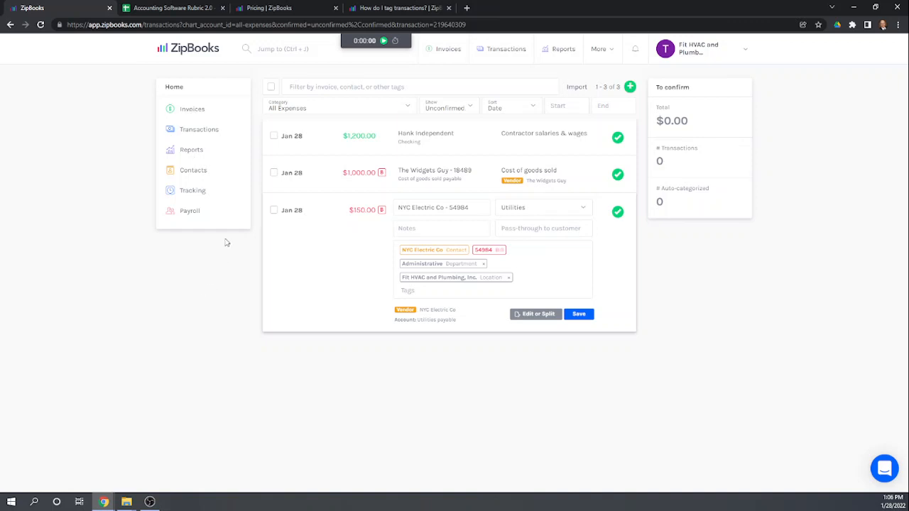
click(201, 132)
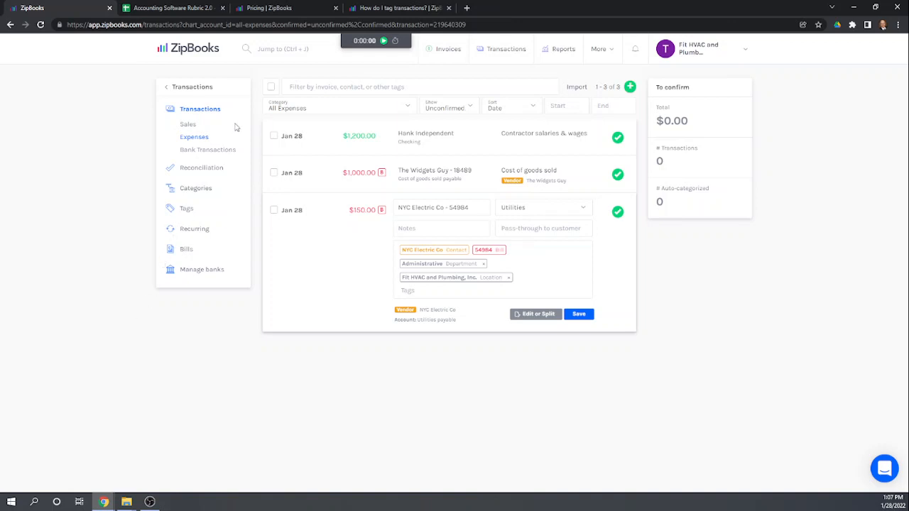
click(630, 87)
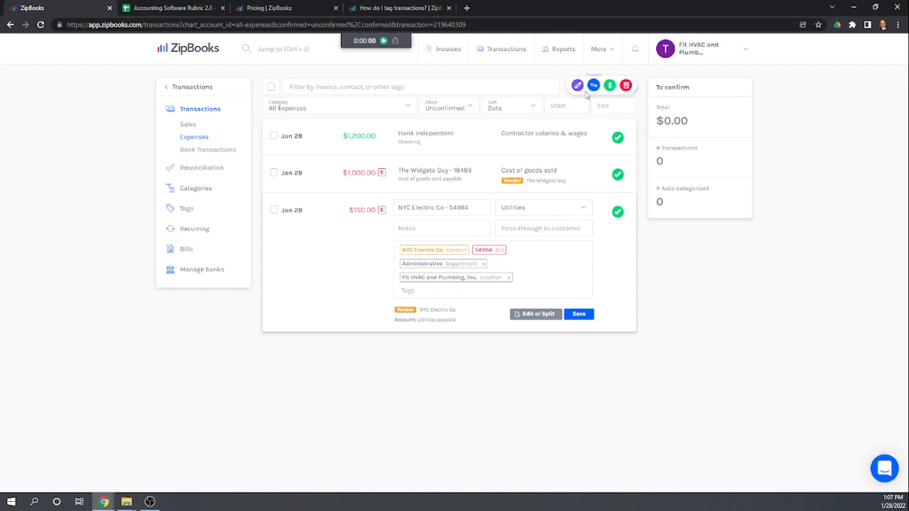
click(627, 86)
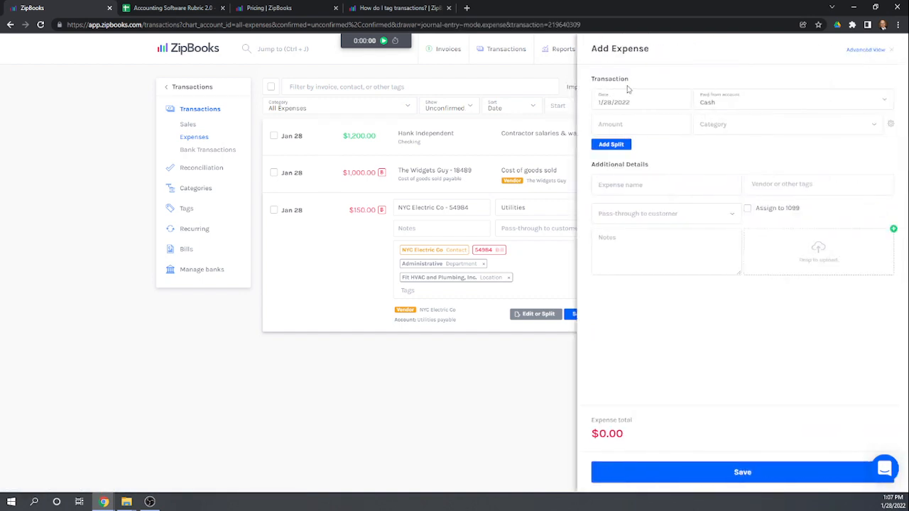
click(713, 101)
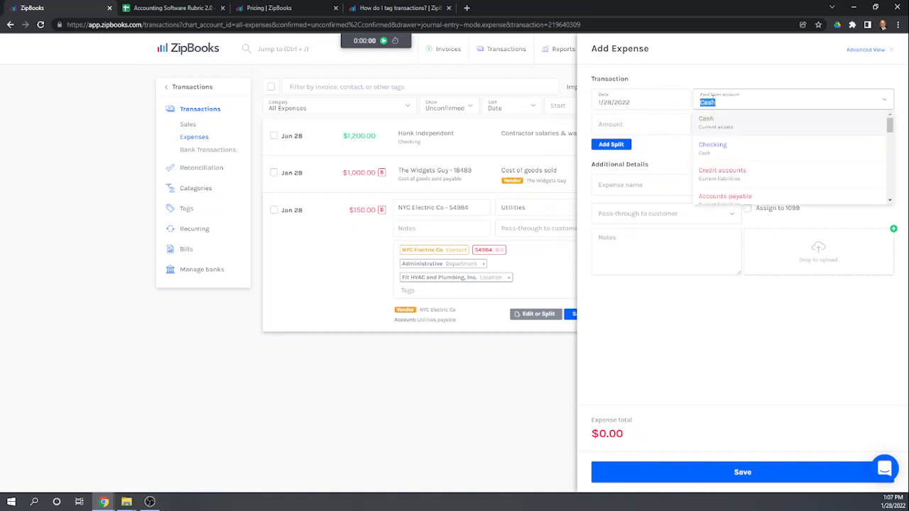
click(721, 156)
click(635, 121)
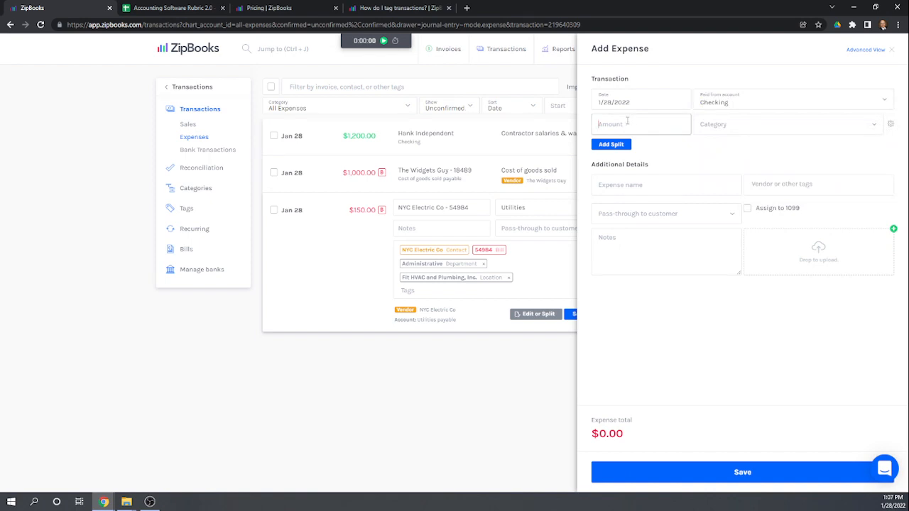
text(200)
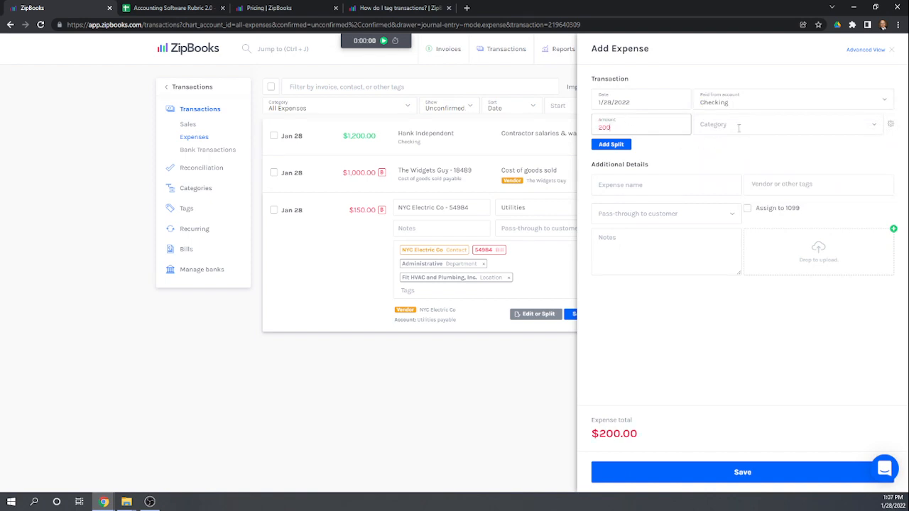
Create a Permit fees category under Cost of goods sold and assign it to the expense.
click(738, 127)
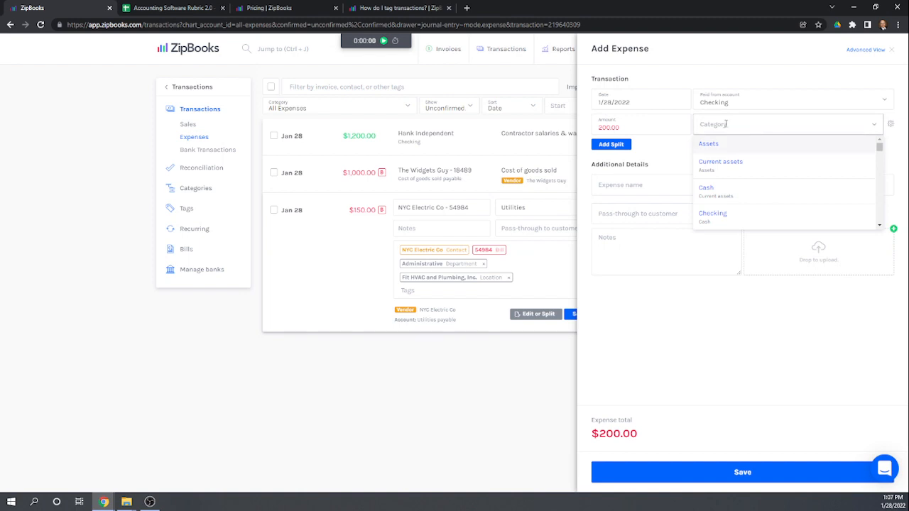
text(Perm)
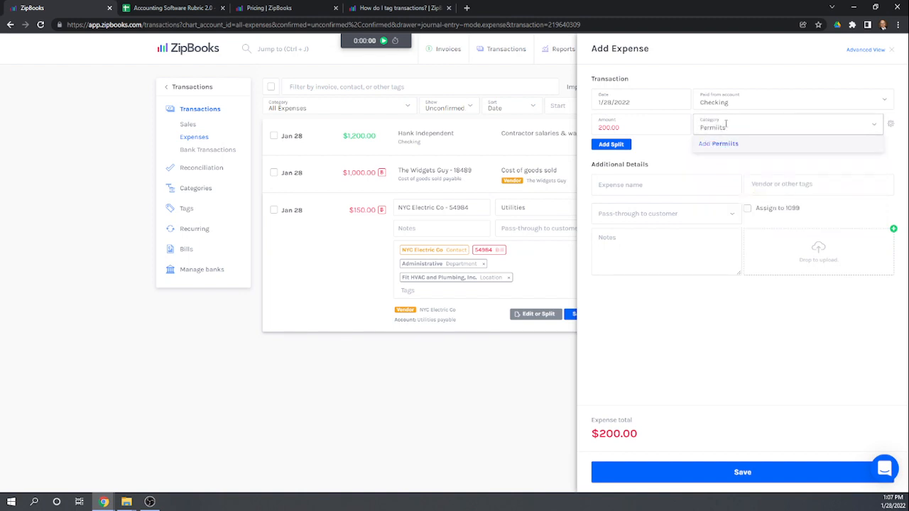
text(it fee)
key(Return)
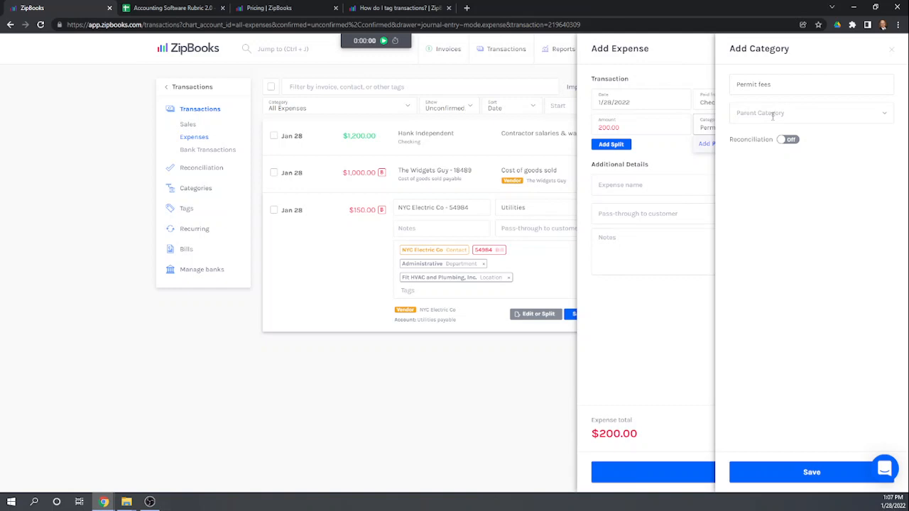
click(773, 113)
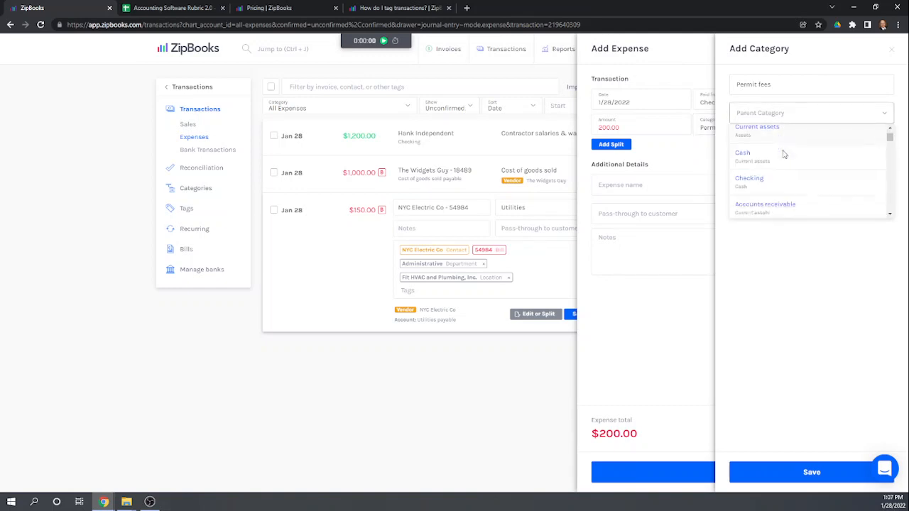
scroll(785, 154, down, 5)
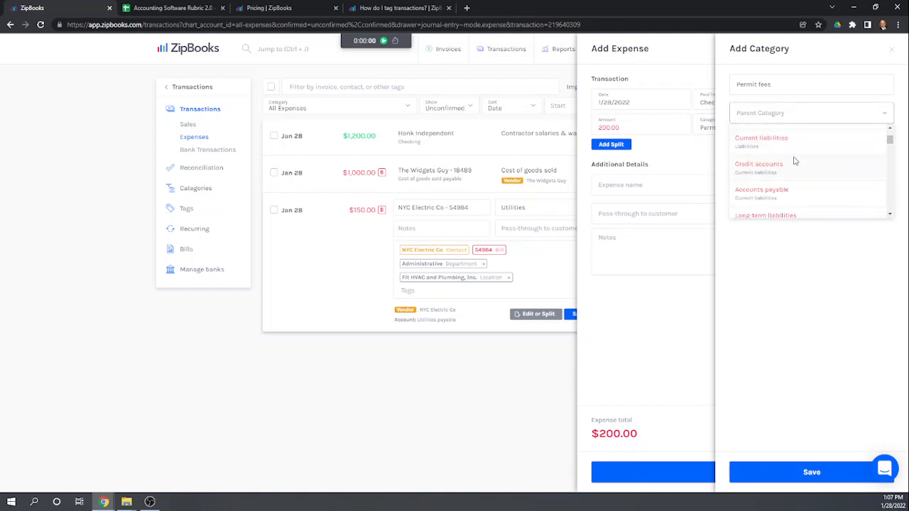
scroll(796, 162, down, 6)
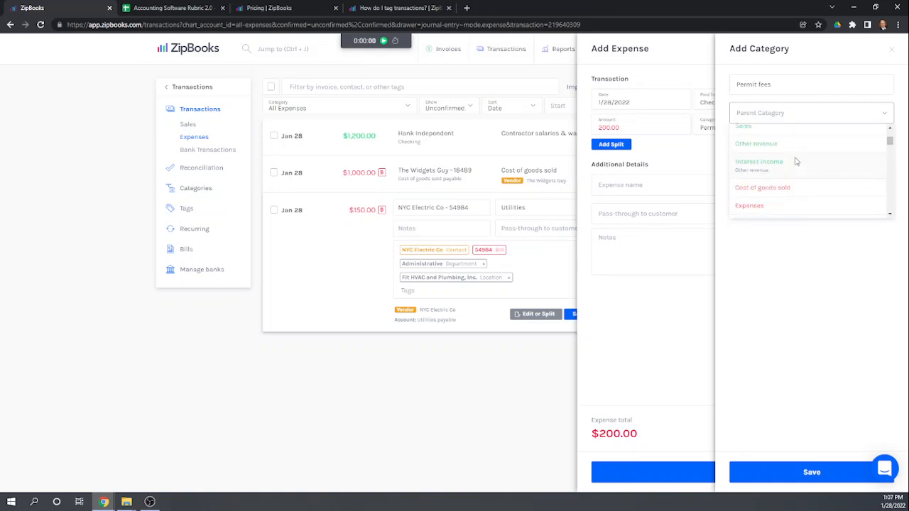
scroll(823, 180, down, 2)
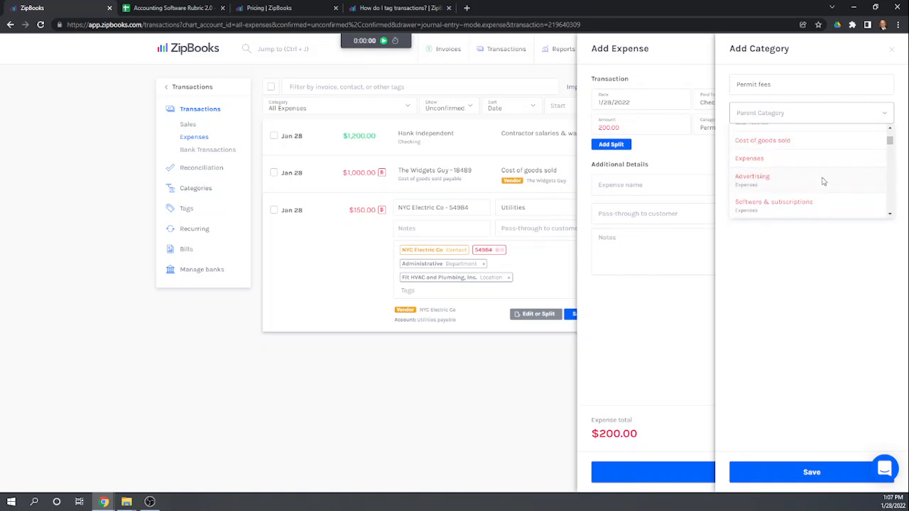
click(786, 142)
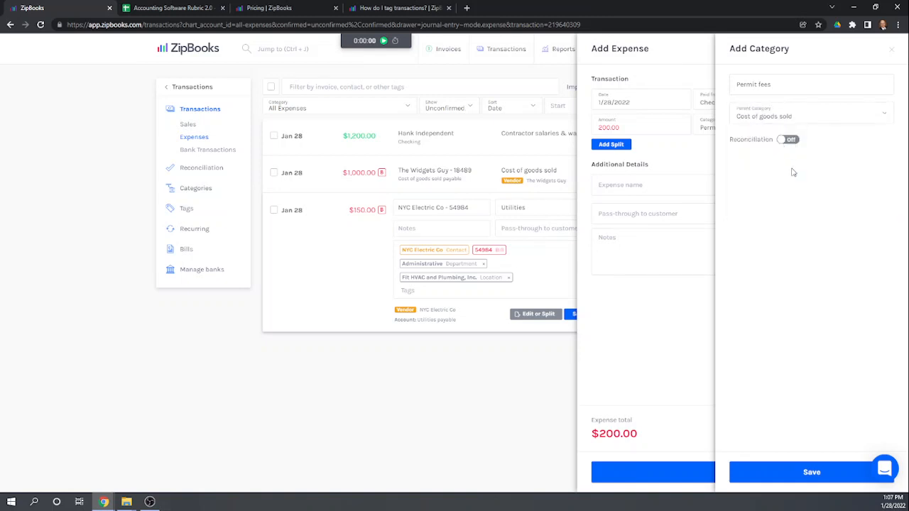
click(830, 483)
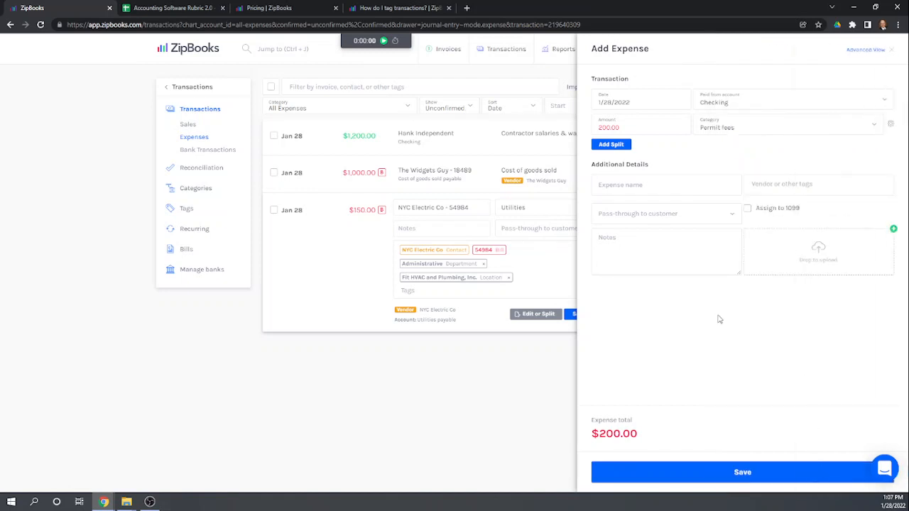
Pass the expense through to the customer Family Bowling and name it "Permit Fee for project".
click(733, 214)
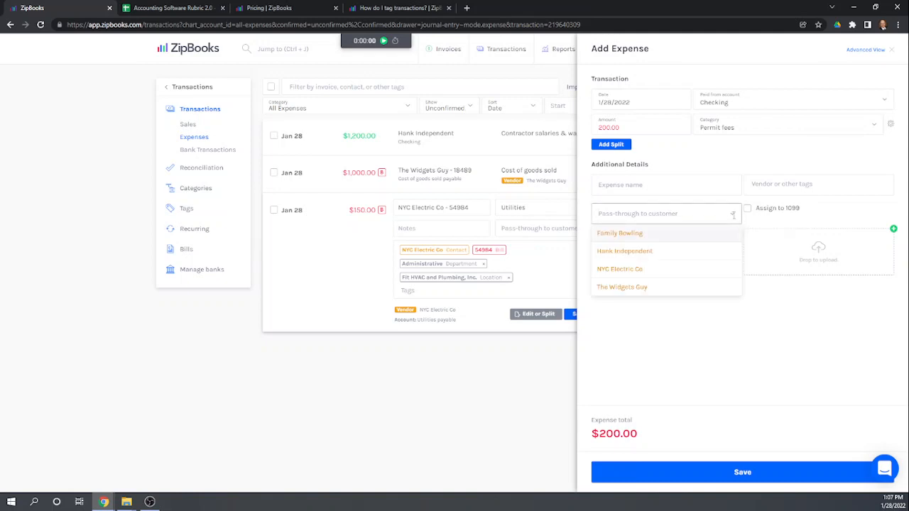
click(621, 234)
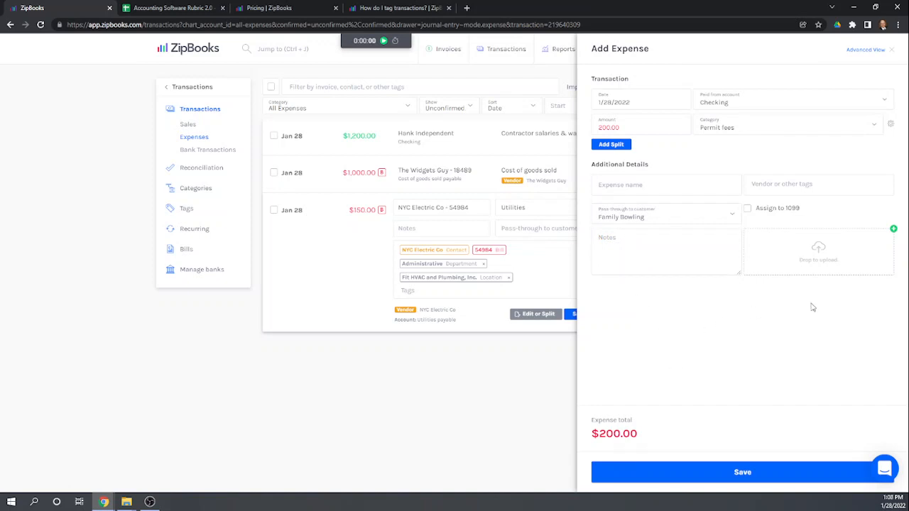
click(650, 186)
text(Permit Fee for project)
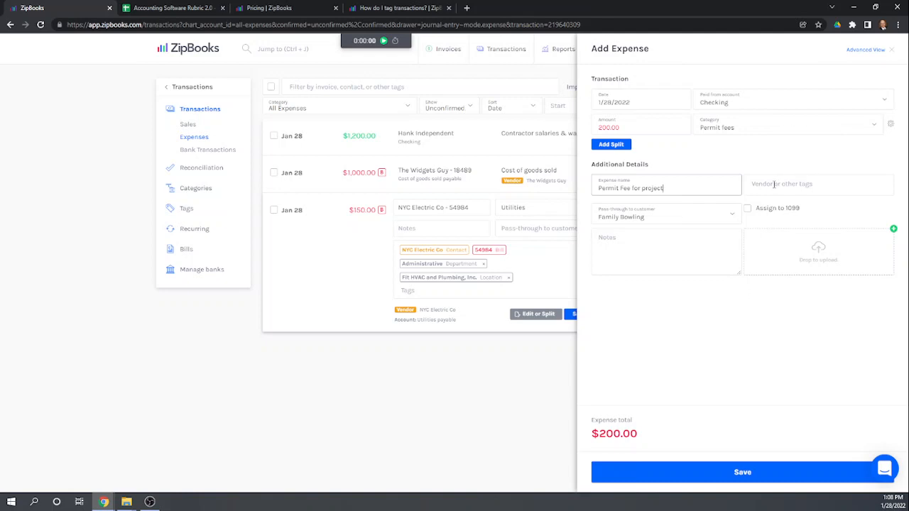
Tag the permit fee expense with the HVAC department, Fit HVAC and Plumbing, Inc. location and Bathroom Renovation project, and save it.
click(774, 185)
text(hv)
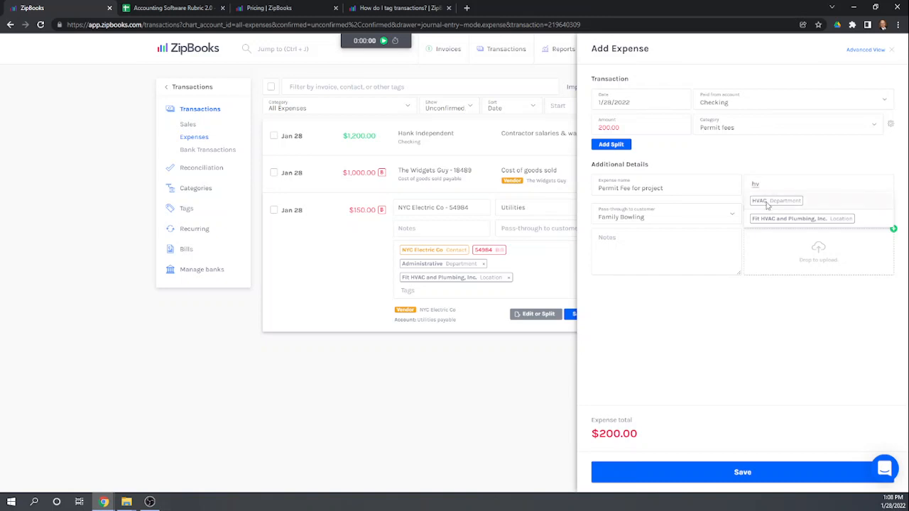
click(767, 204)
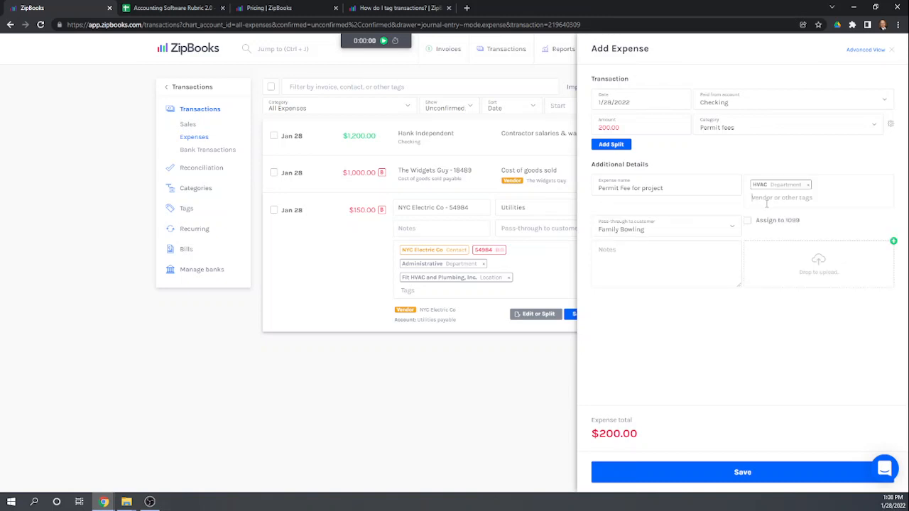
text(fit)
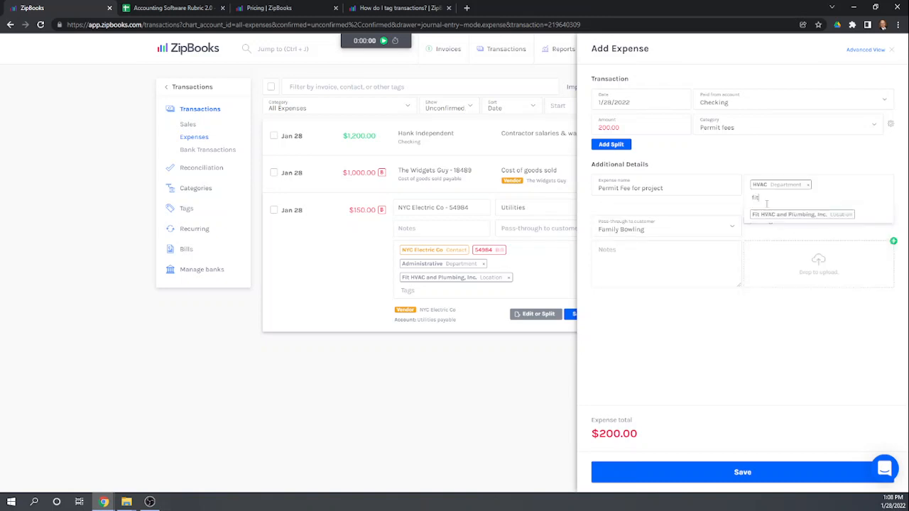
click(772, 215)
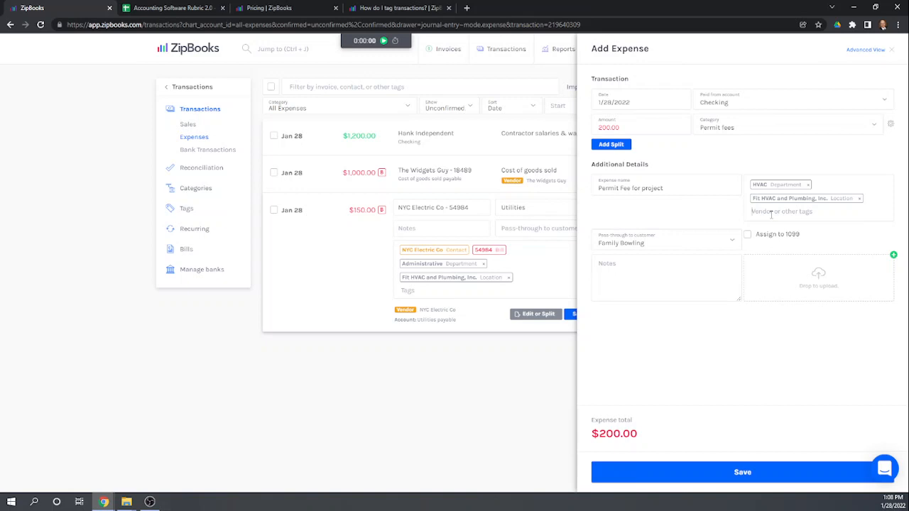
text(bath)
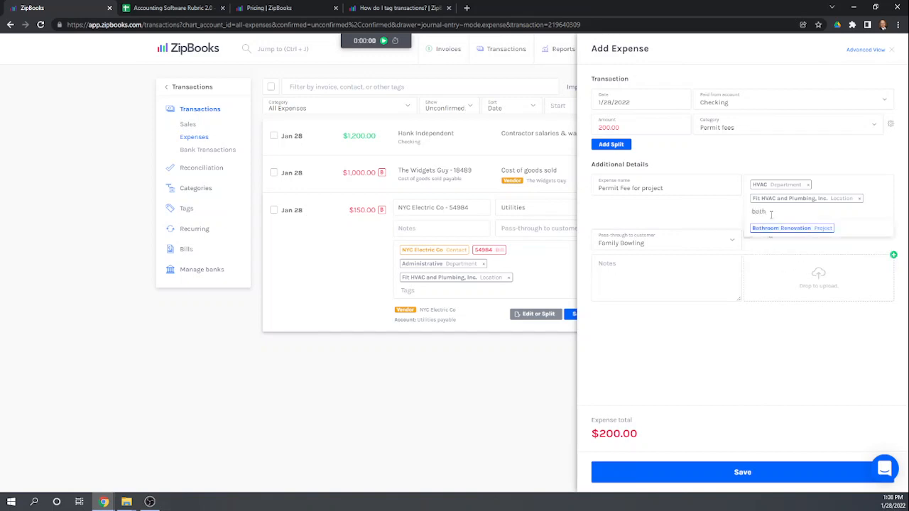
click(775, 229)
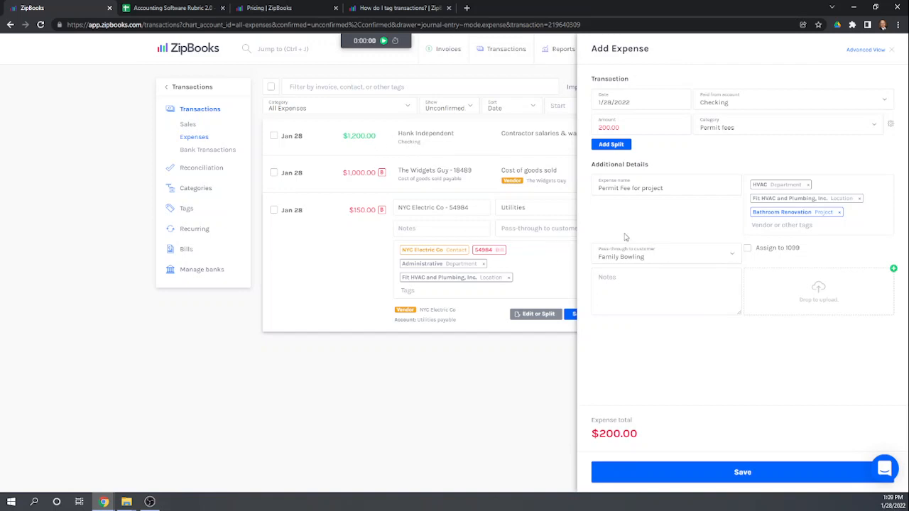
click(742, 474)
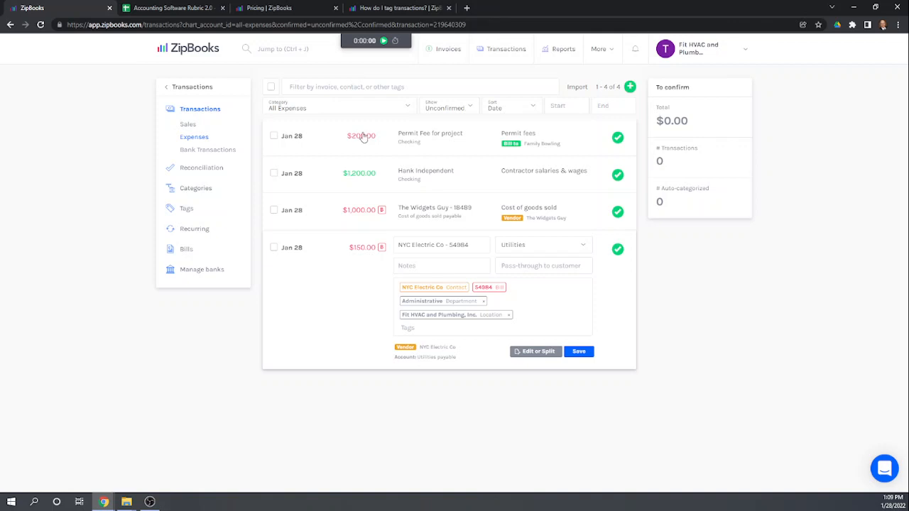
Examine the $1,200 contractor transaction's debit and credit accounts in its advanced view, return to the standard view and save it.
click(357, 174)
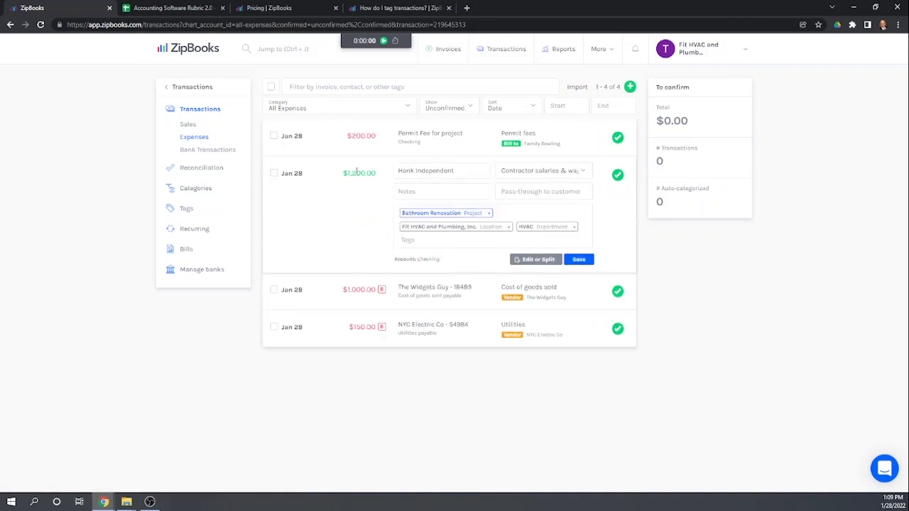
click(525, 260)
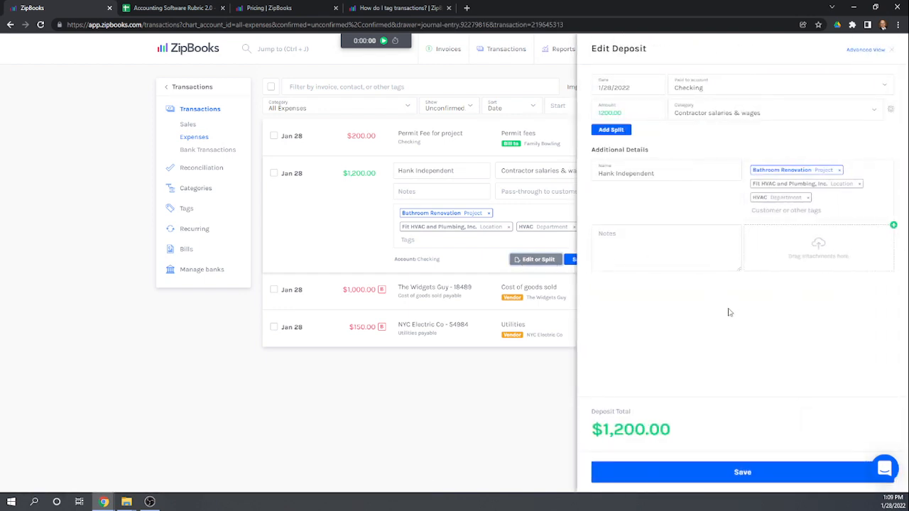
click(866, 51)
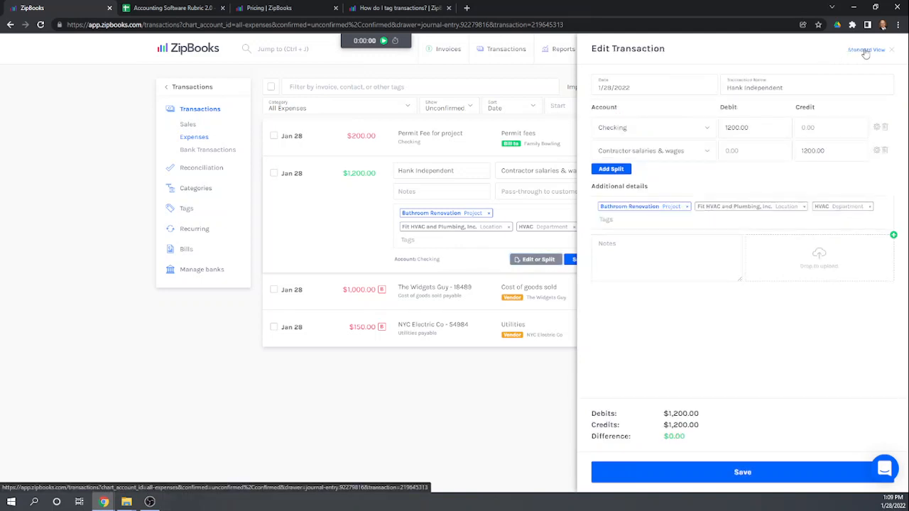
click(866, 51)
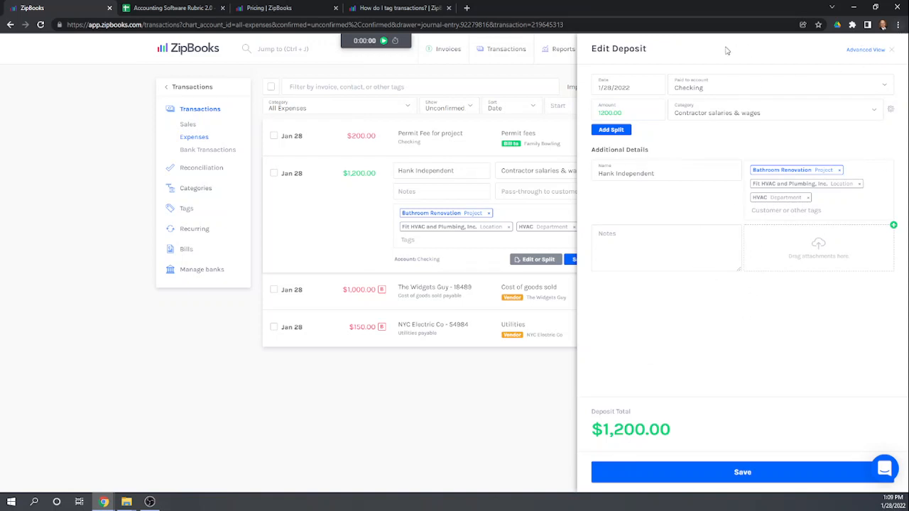
click(711, 472)
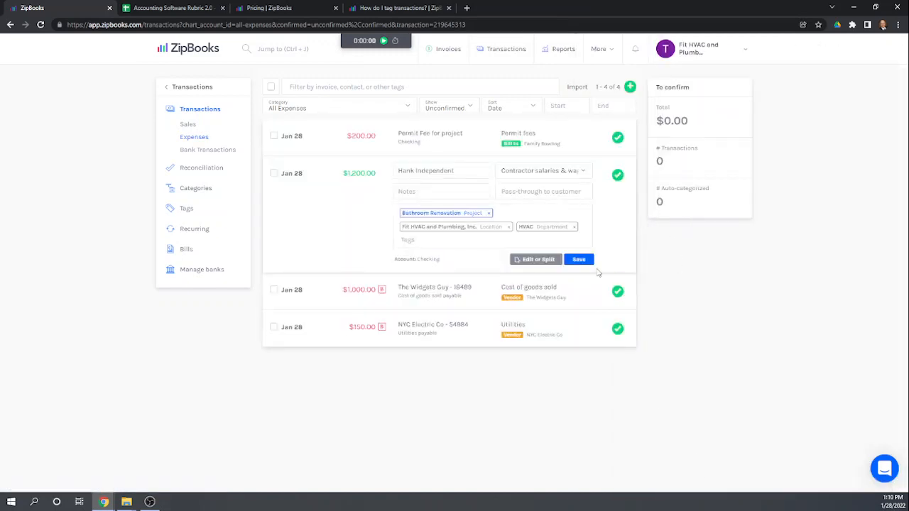
Delete the $1,200 contractor transaction recorded as a deposit.
click(274, 173)
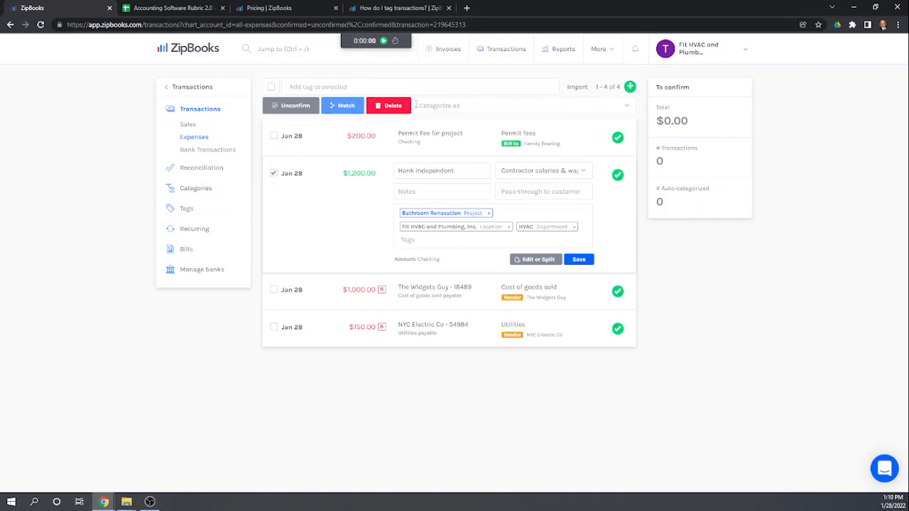
click(390, 105)
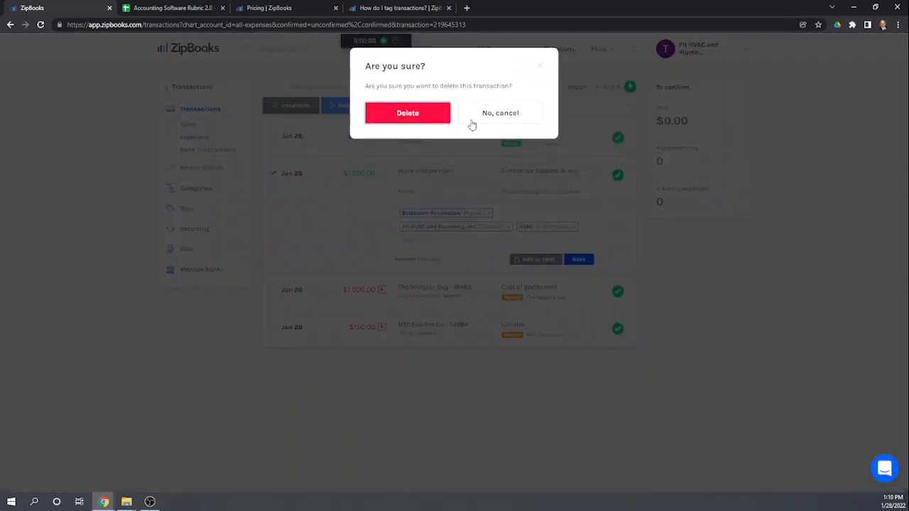
click(418, 118)
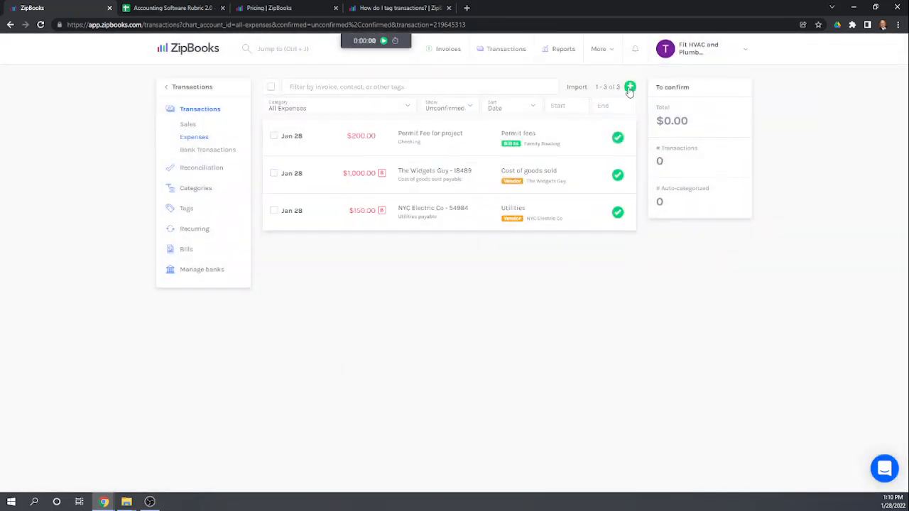
Start a new expense paid from the Checking account with an amount of 1200.
mouse_move(630, 88)
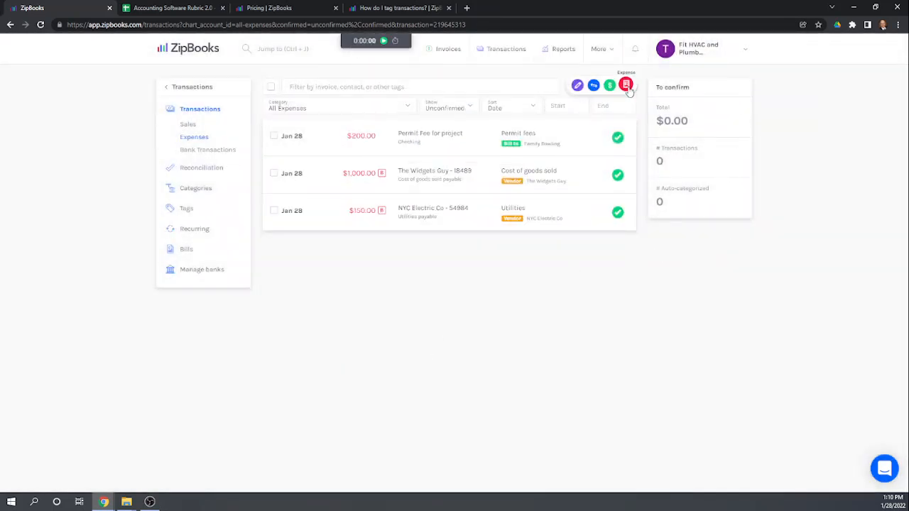
click(627, 86)
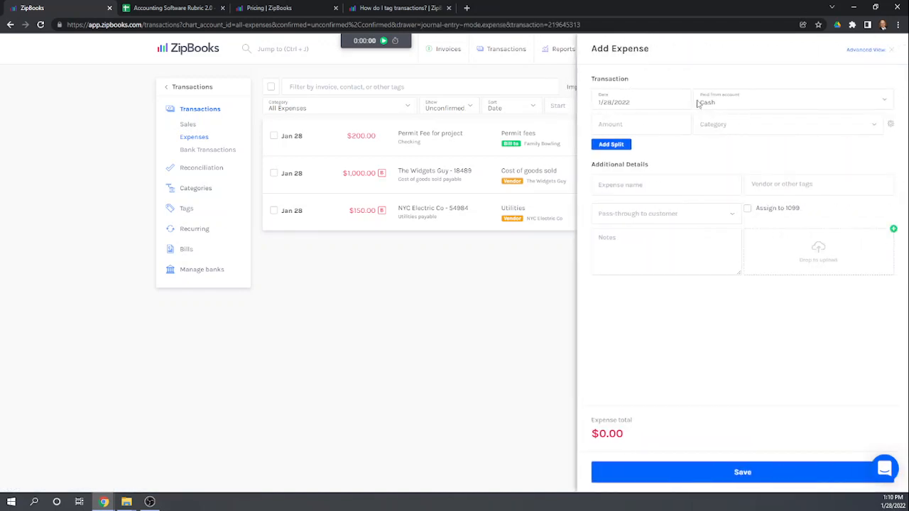
click(699, 102)
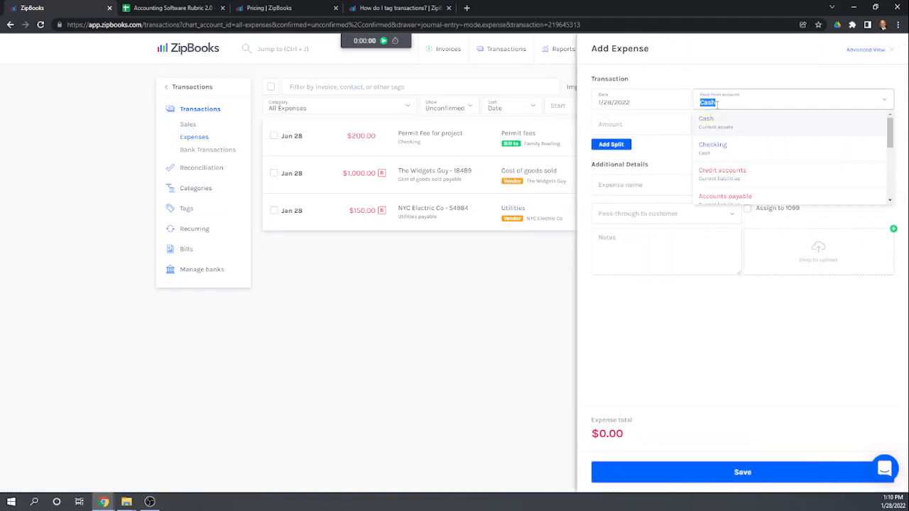
click(716, 148)
click(647, 128)
text(1200)
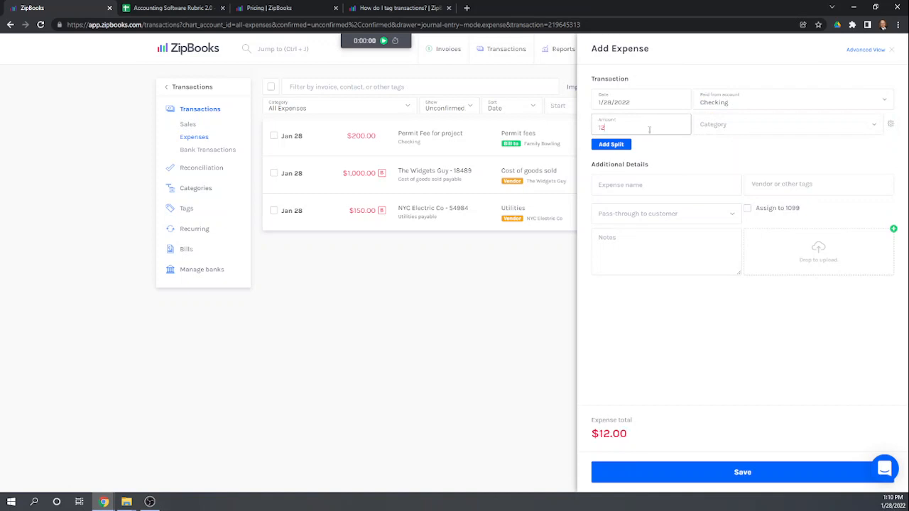
Assign the Contractor salaries & wages category to the expense and name it "Contract Laboar".
click(730, 124)
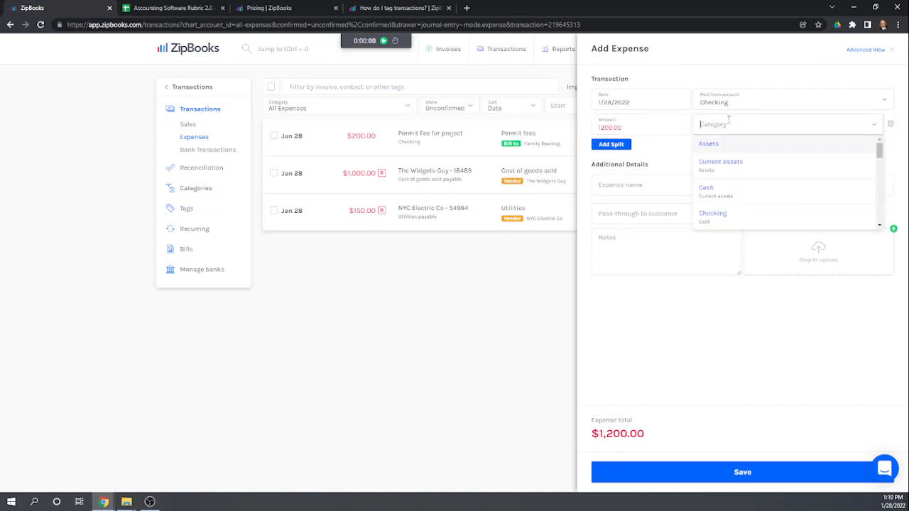
text(cont)
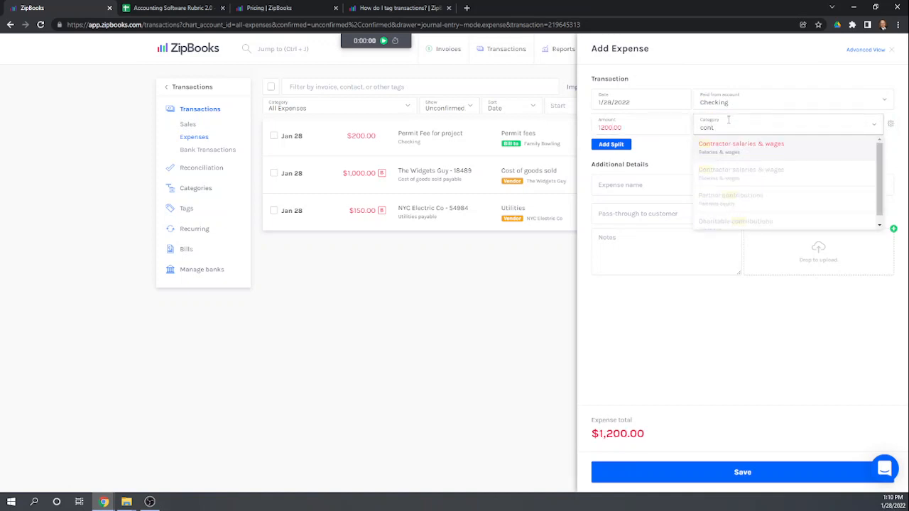
click(741, 148)
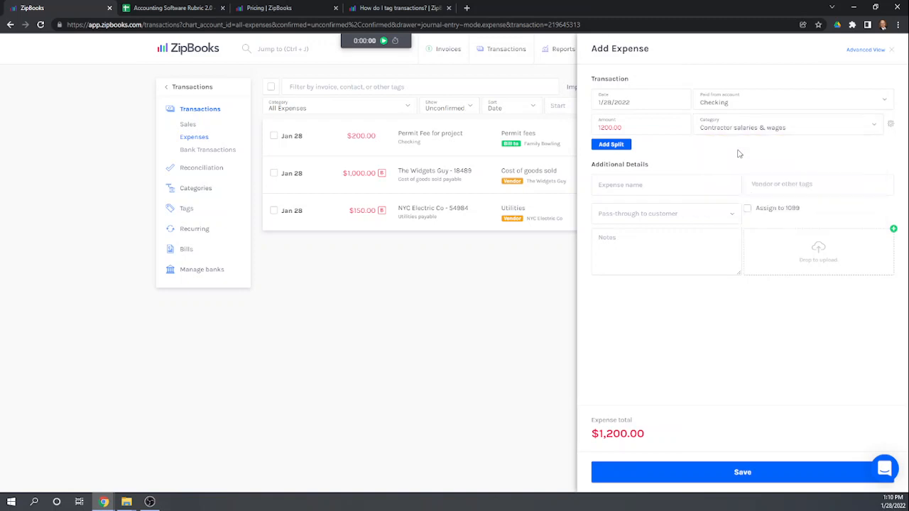
click(615, 185)
text(Contract)
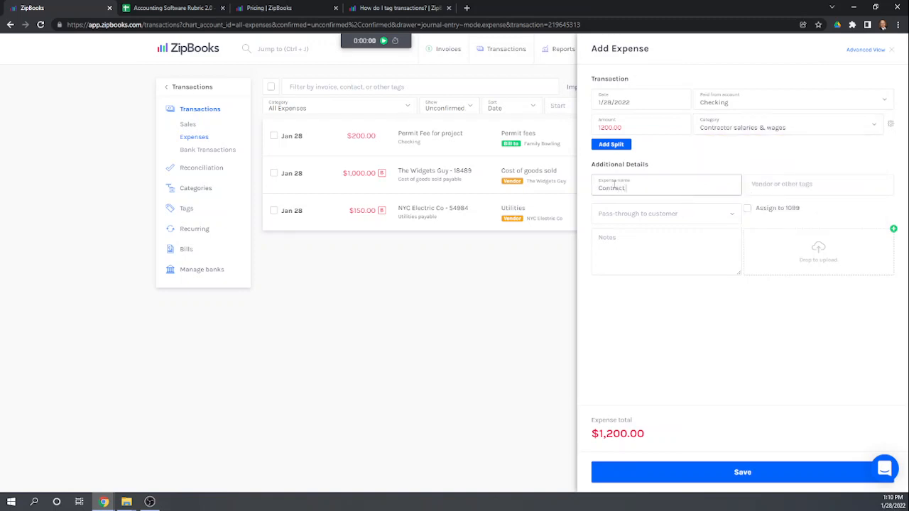
text( Labor)
text(boa)
Tag the contract labor expense with the HVAC department, Fit HVAC and Plumbing, Inc. location and Bathroom Renovation project, and save it.
click(761, 186)
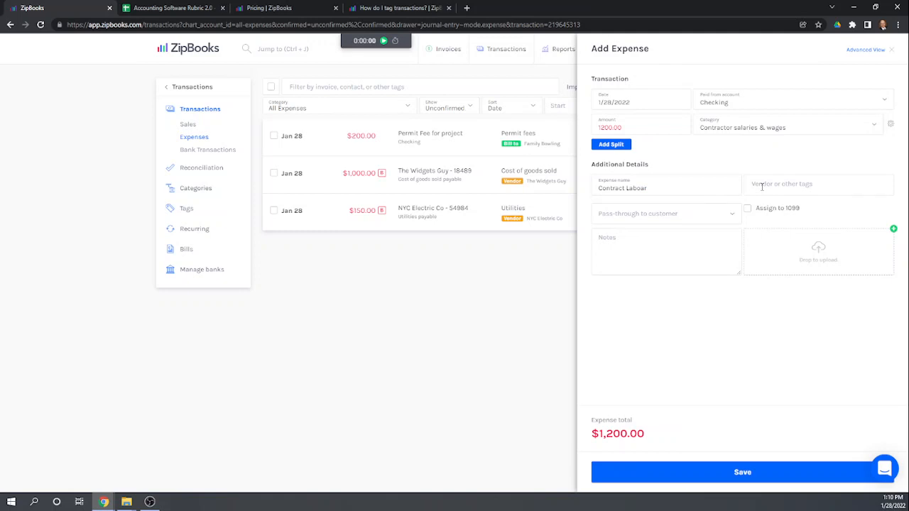
text(hva)
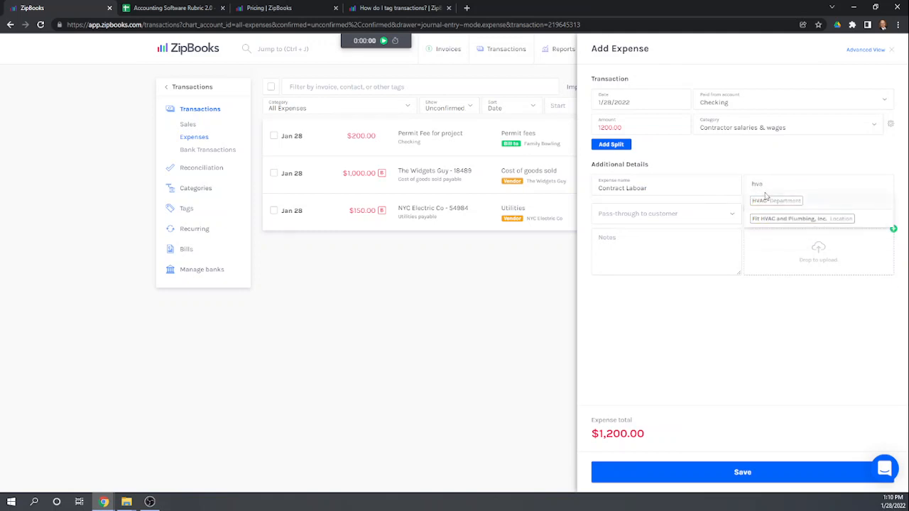
click(764, 202)
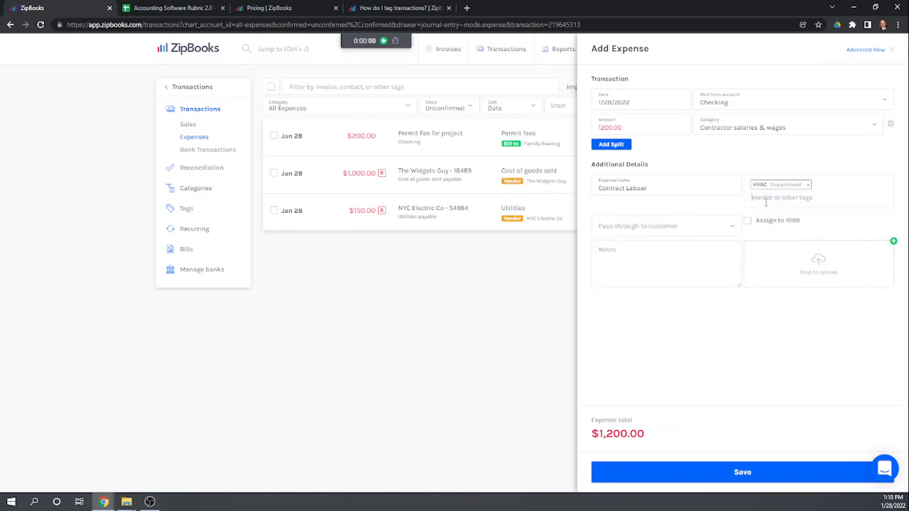
text(fit)
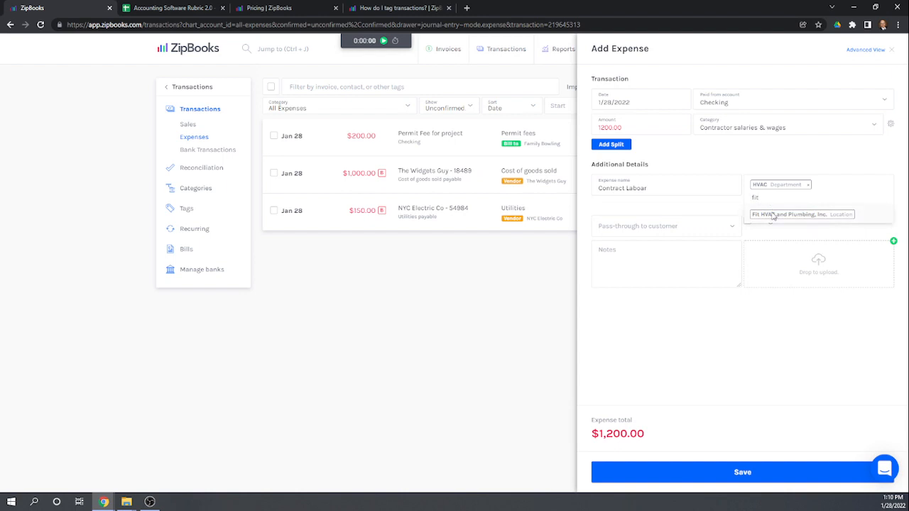
click(773, 215)
text(ba)
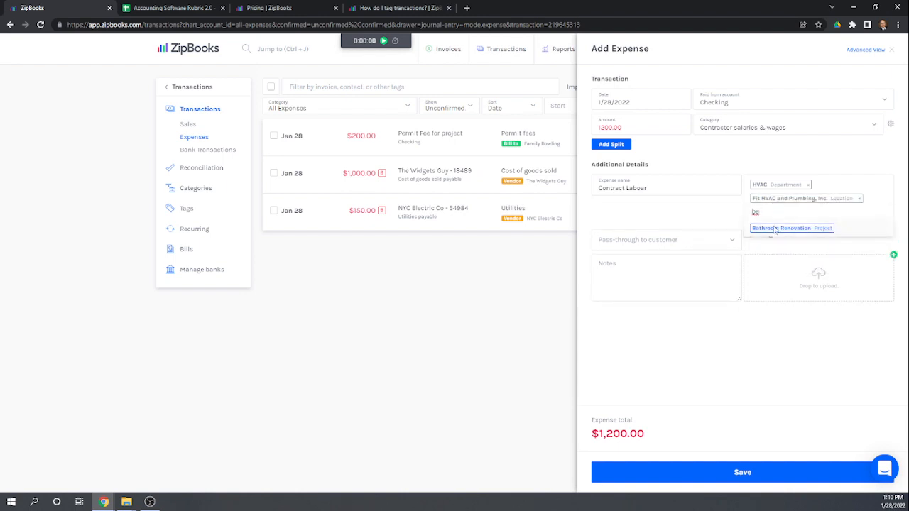
click(773, 228)
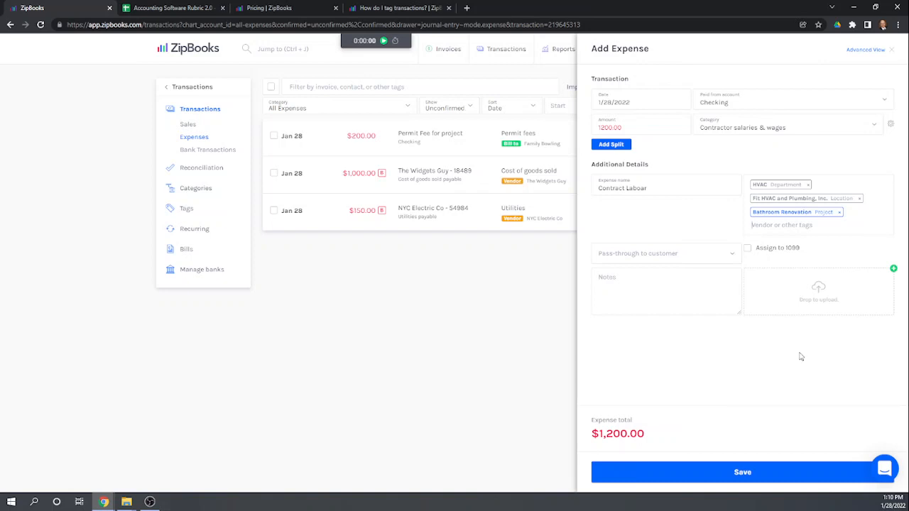
click(739, 473)
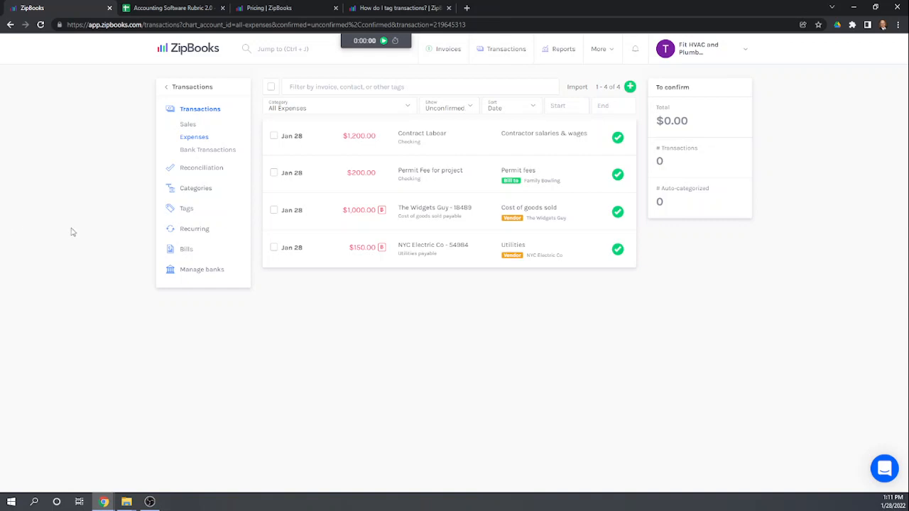
Show the bills list filtered to bills with Open status.
click(184, 250)
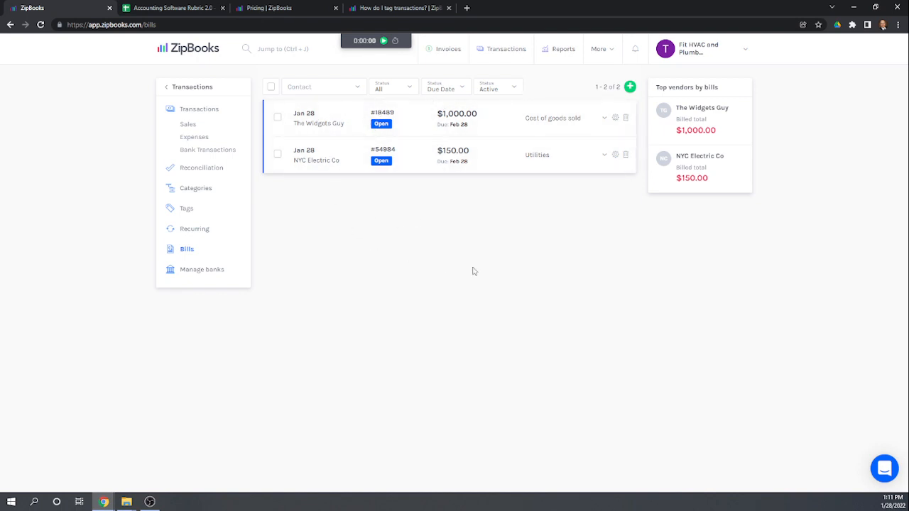
click(409, 91)
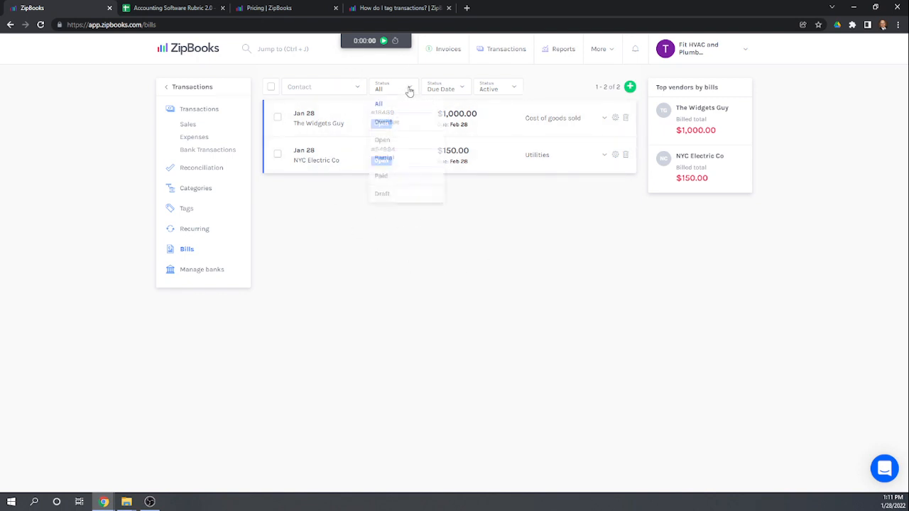
click(390, 146)
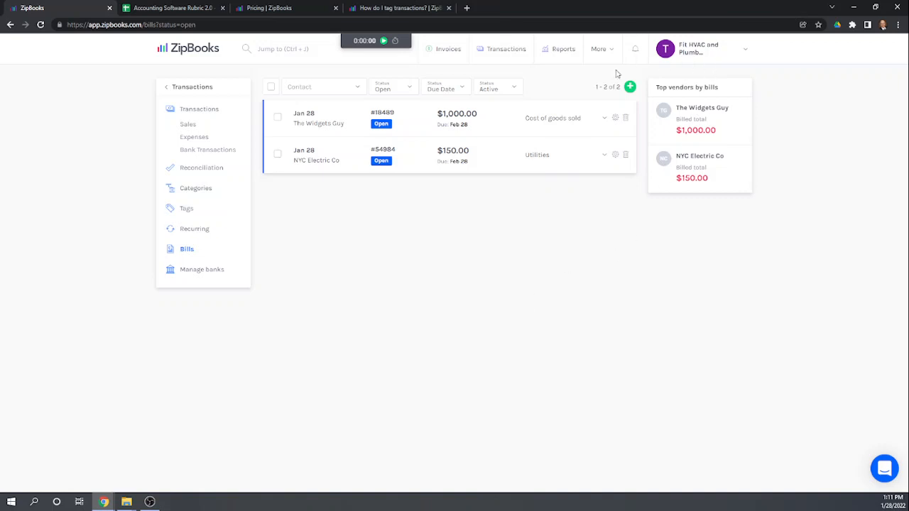
Open the contacts list to review the revenue and expenses of each contact.
click(188, 88)
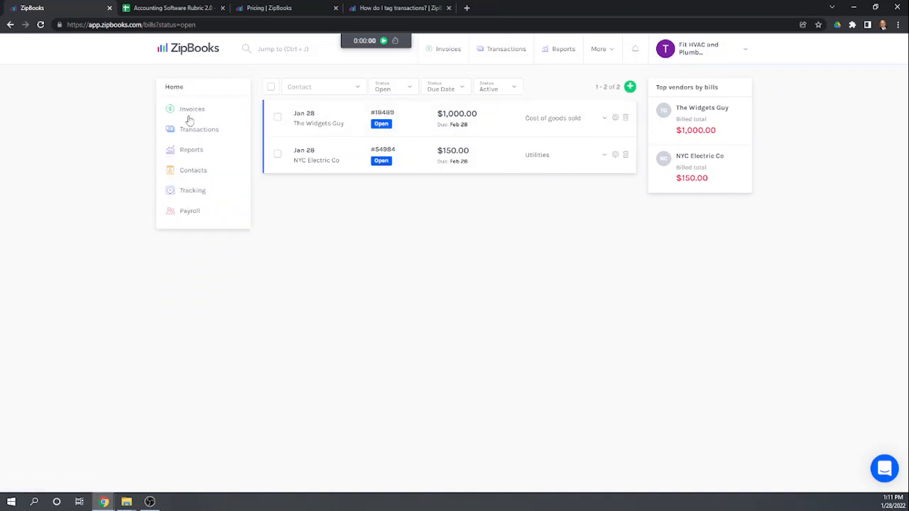
click(196, 171)
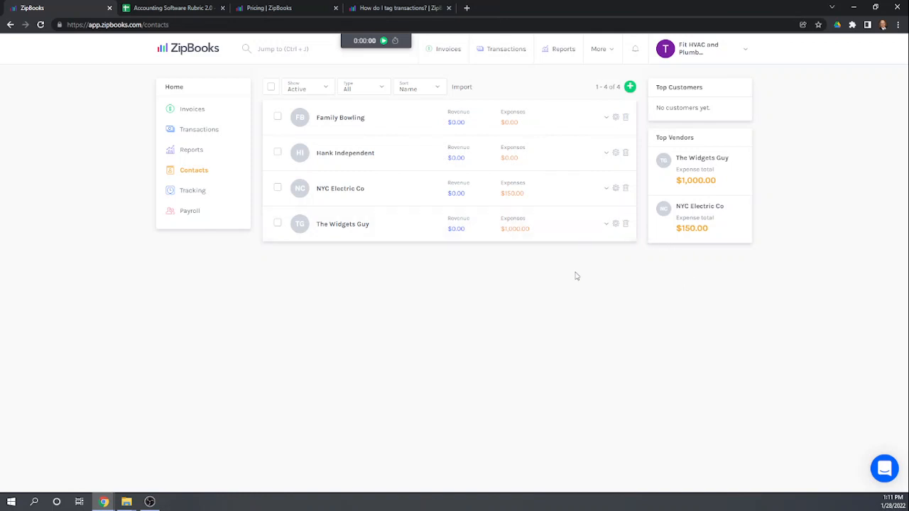
Filter the contacts to Vendors and open NYC Electric Co to examine its total expenses and available actions.
click(383, 87)
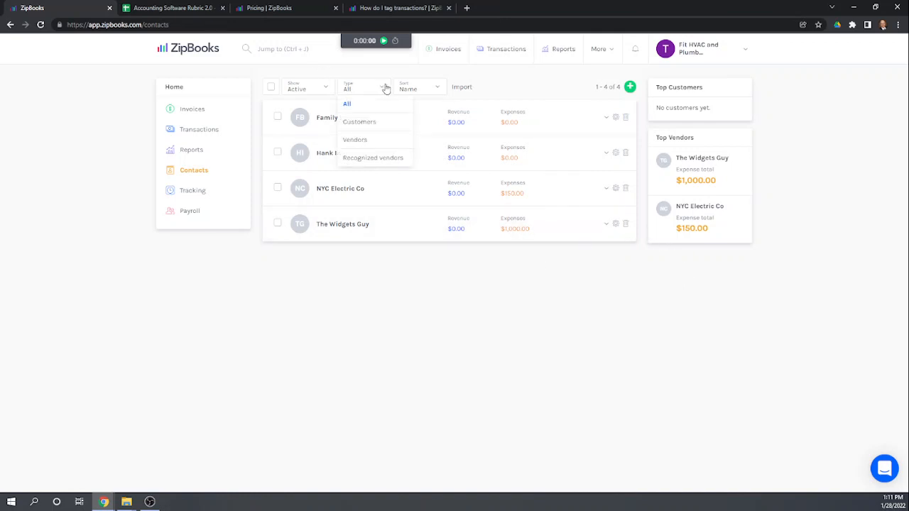
click(361, 142)
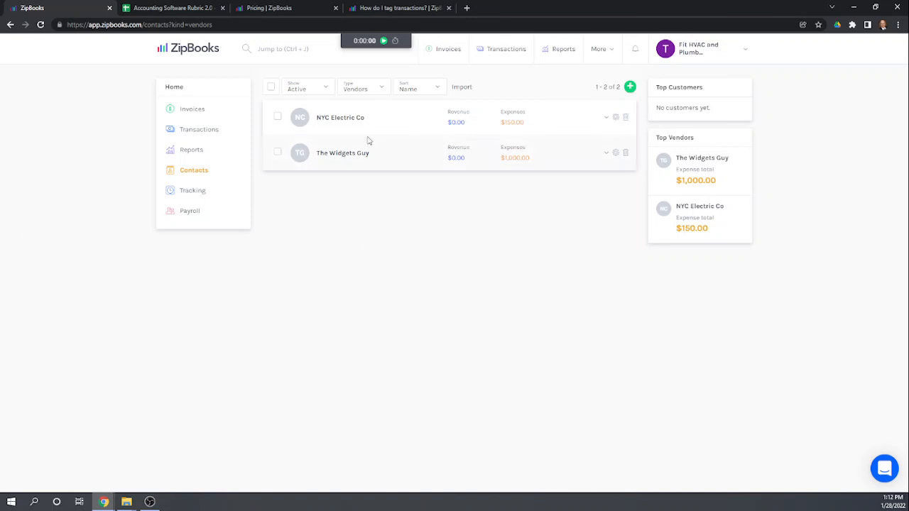
click(353, 119)
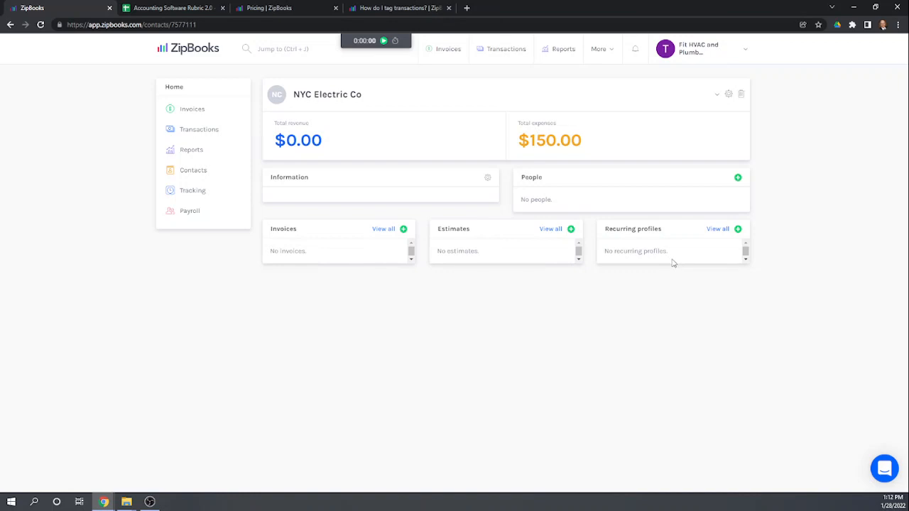
triple_click(551, 140)
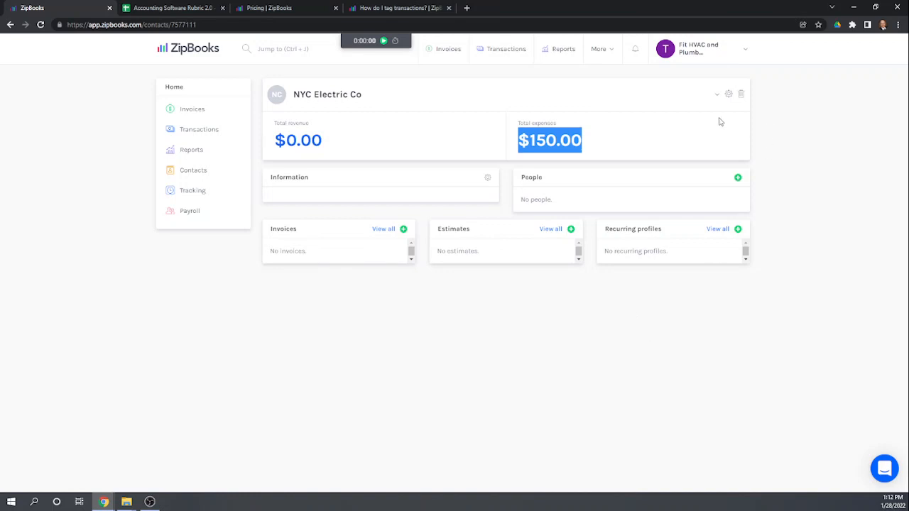
click(717, 95)
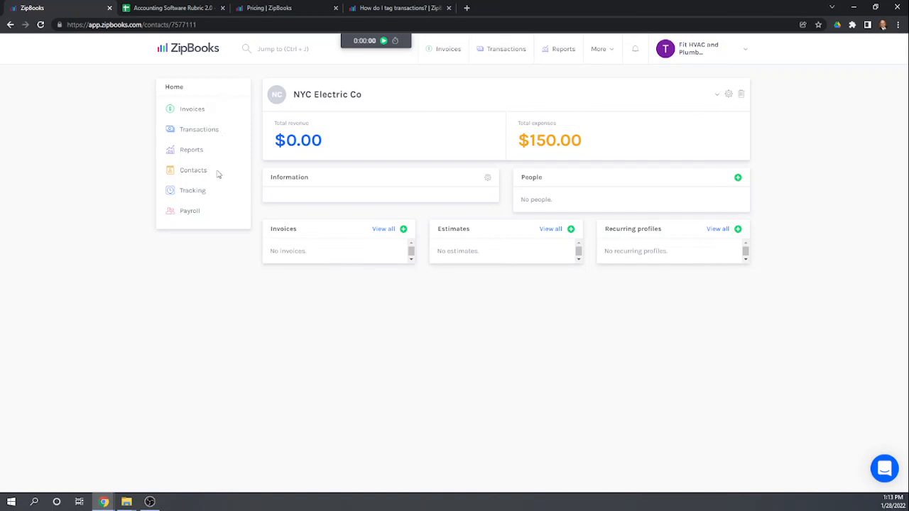
Show the open bills filtered to the contact NYC Electric Co.
click(195, 129)
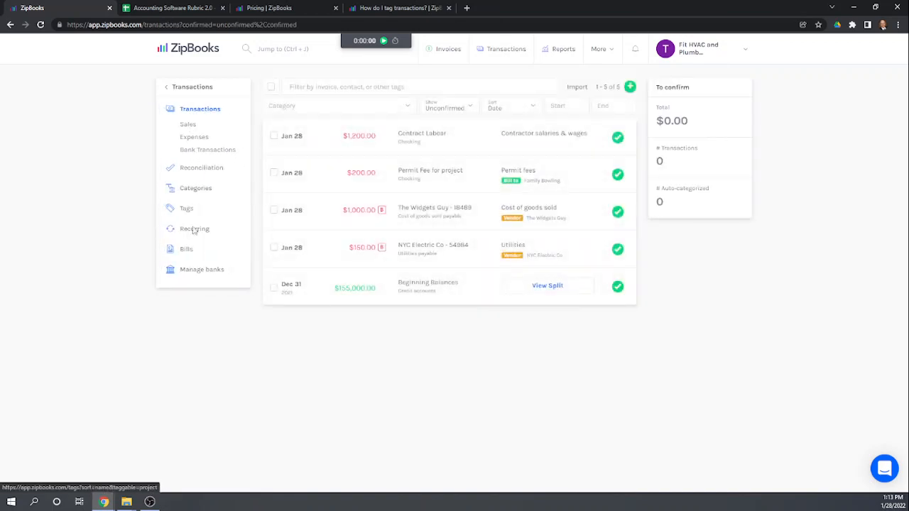
click(188, 258)
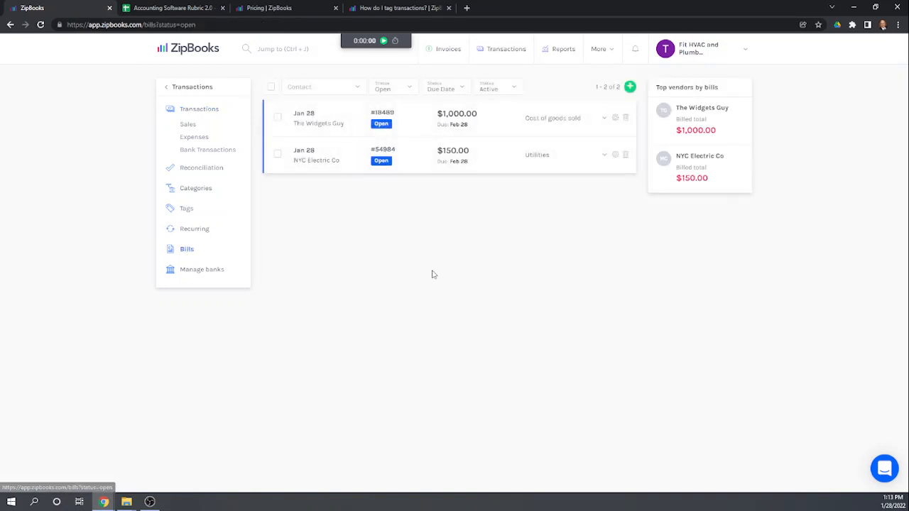
click(356, 88)
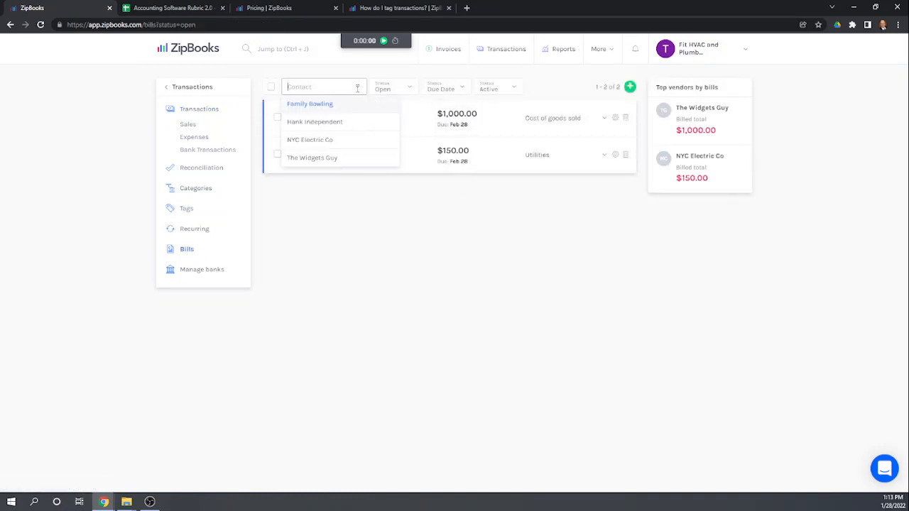
click(312, 140)
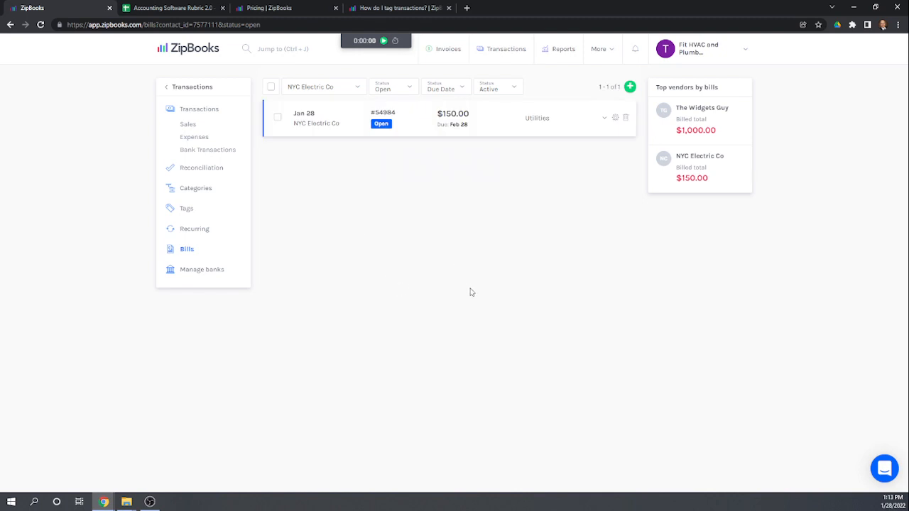
In the Accounting Software Rubric 2.0 spreadsheet, score ZipBooks Sophisticated 1 for creating a project and 1 for creating and tracking a 1099 contractor.
click(166, 10)
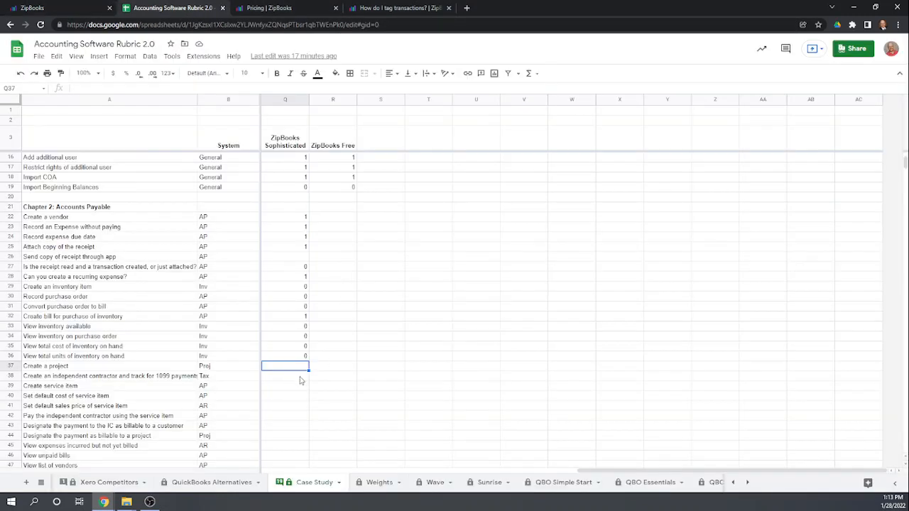
text(1)
key(Return)
text(1)
key(Return)
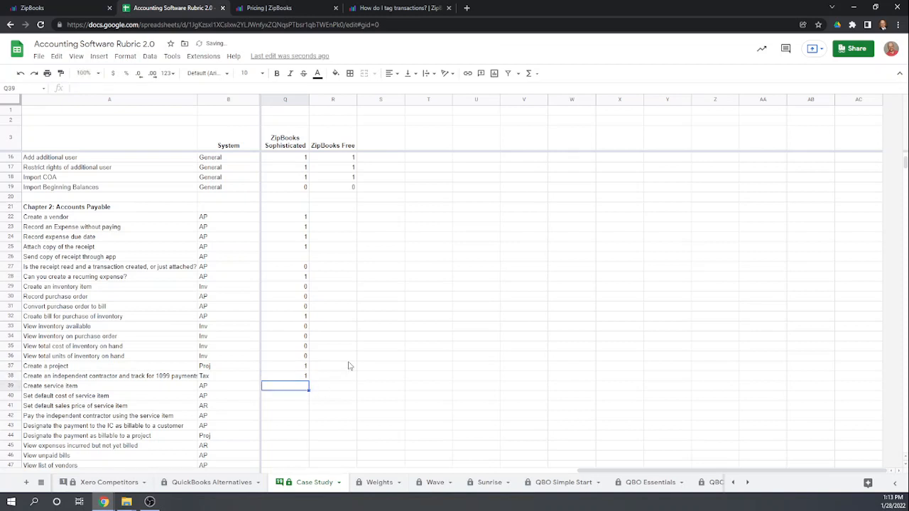
Score ZipBooks Sophisticated 1 for creating a service item, 1 for its default cost and 0.5 for its default sales price.
scroll(348, 364, down, 2)
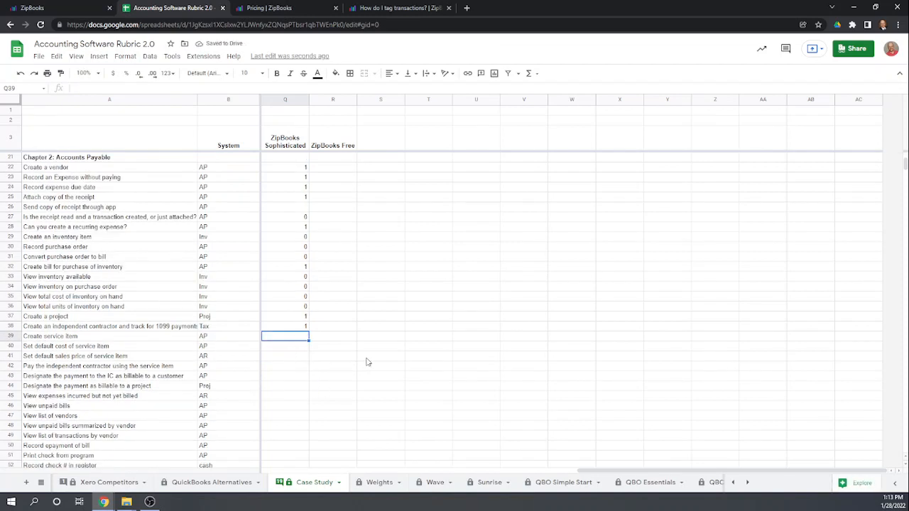
text(1)
key(Return)
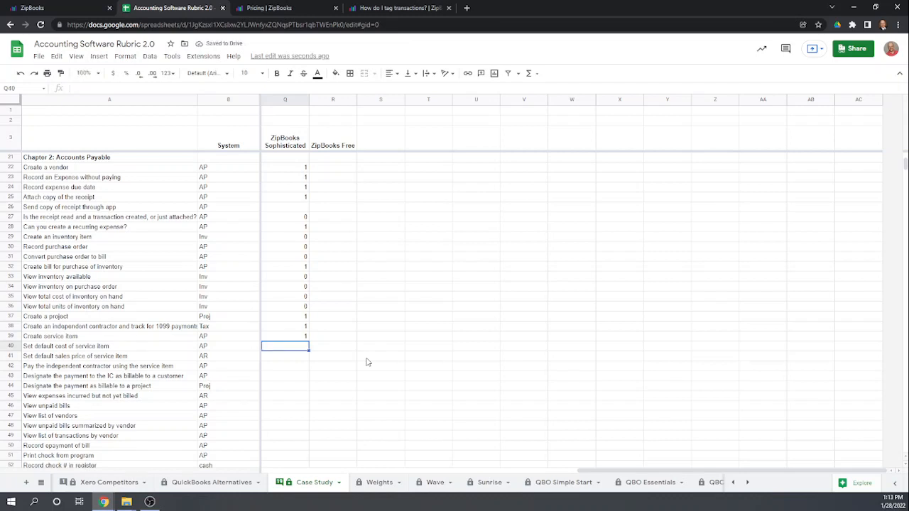
text(1)
key(Return)
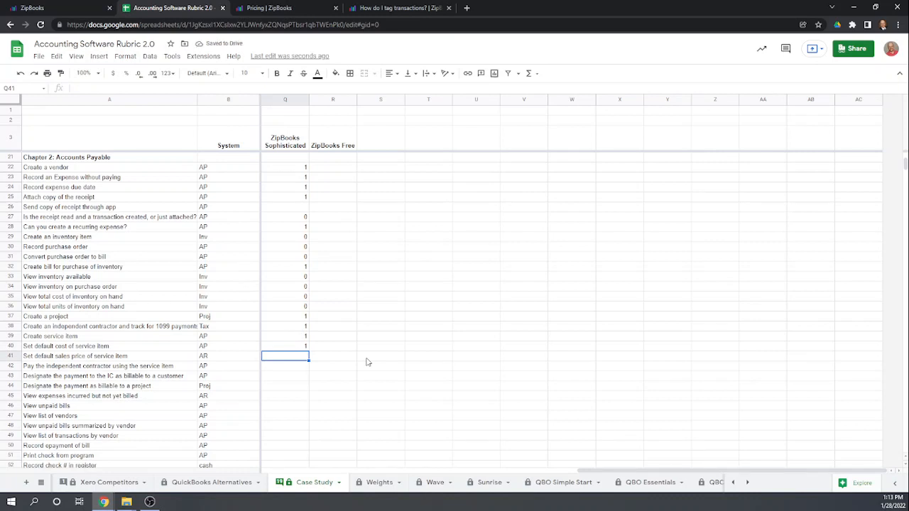
text(.5)
key(Return)
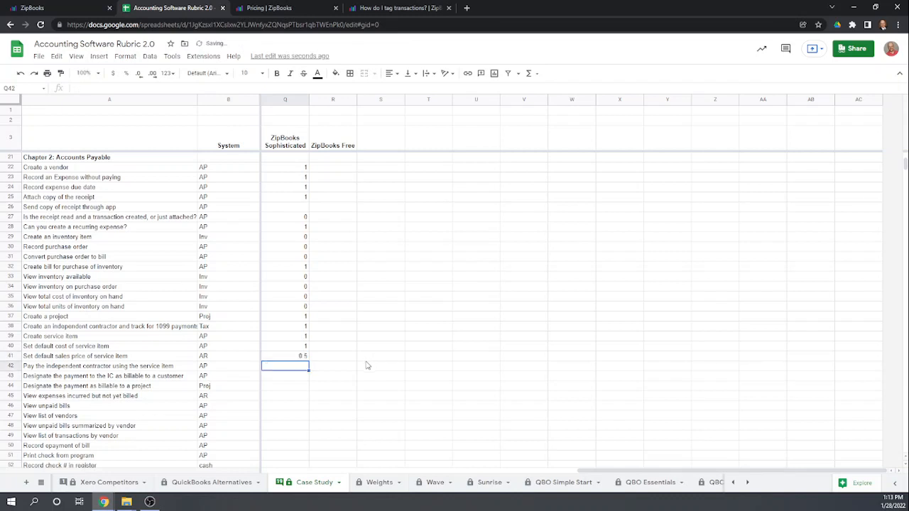
Score ZipBooks Sophisticated 1 each for paying the contractor with the service item and designating the payment as billable to a customer and to a project.
scroll(367, 366, down, 1)
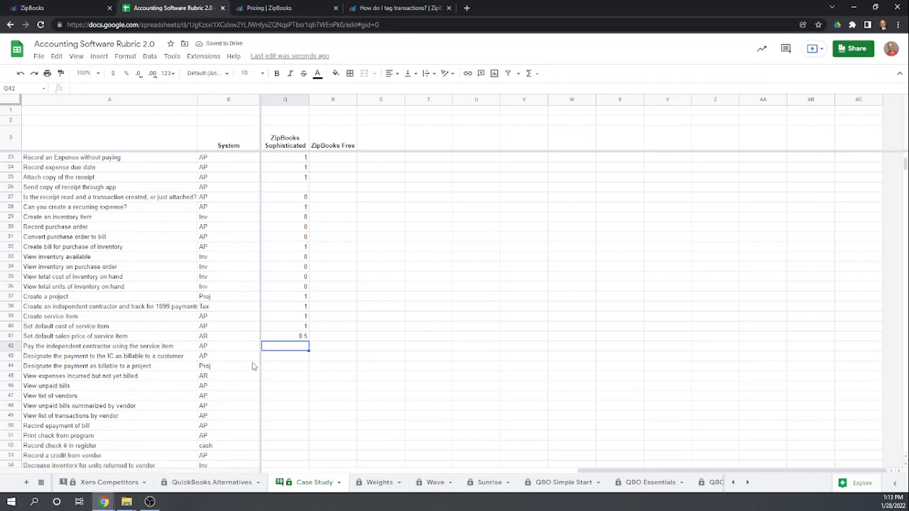
text(1)
key(Return)
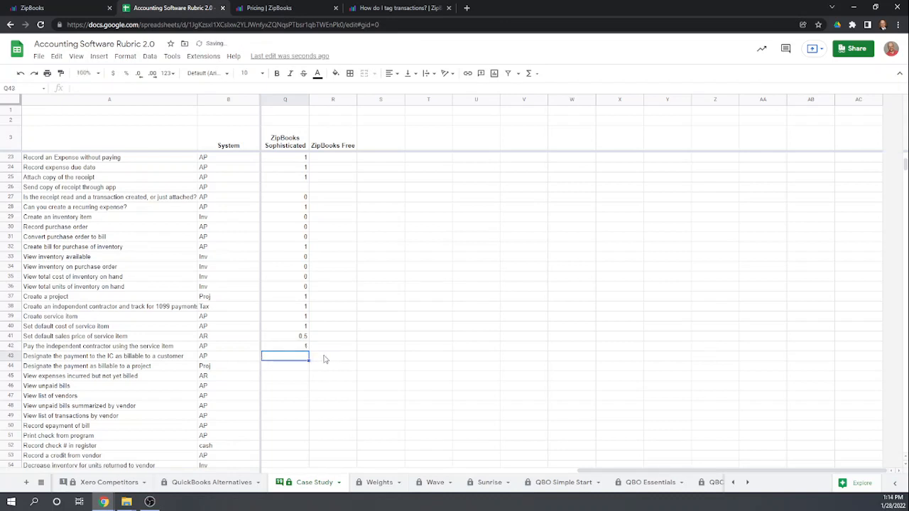
text(1)
key(Return)
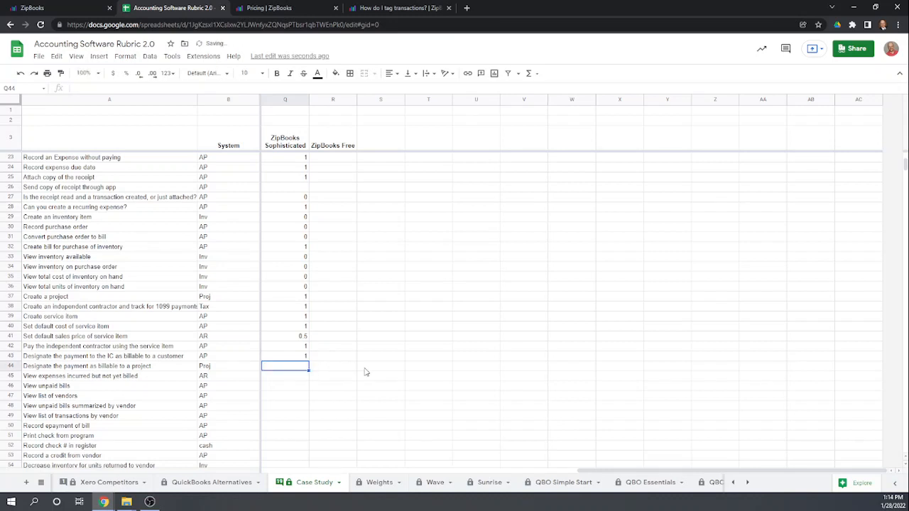
scroll(474, 358, down, 1)
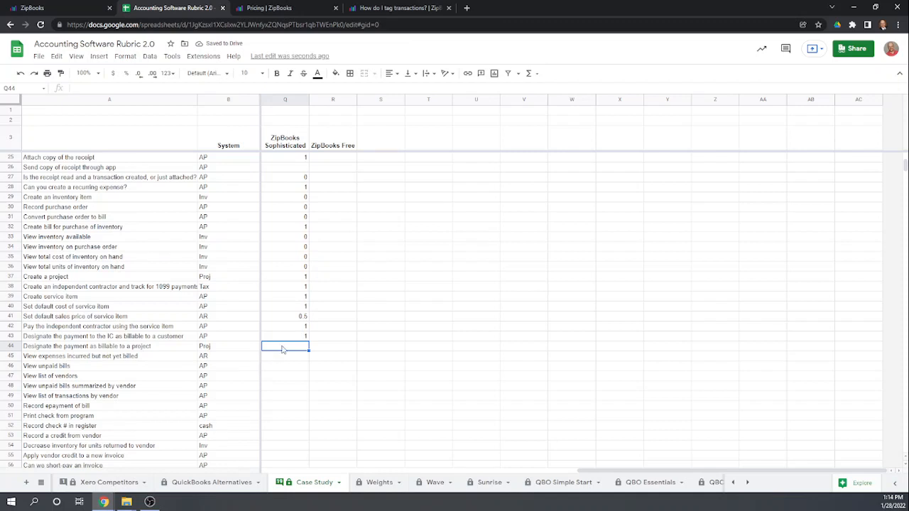
text(1)
key(Return)
scroll(371, 363, down, 1)
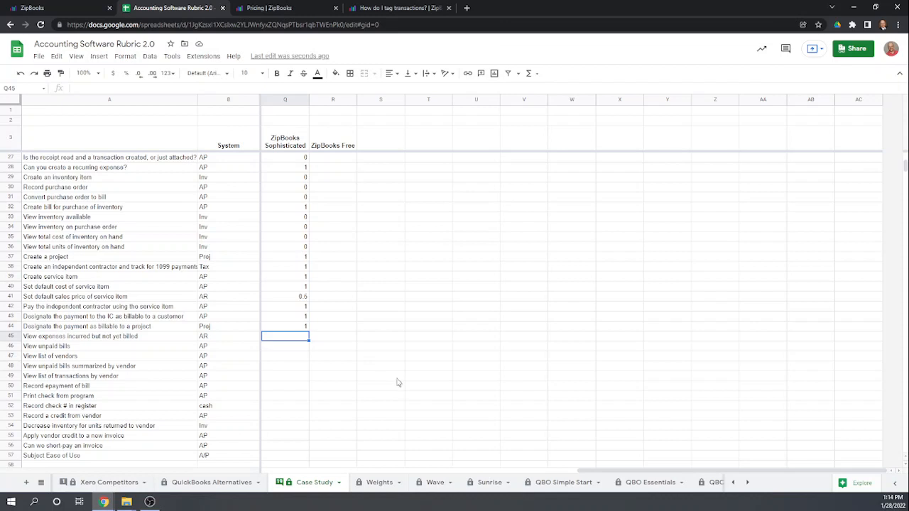
scroll(404, 372, up, 1)
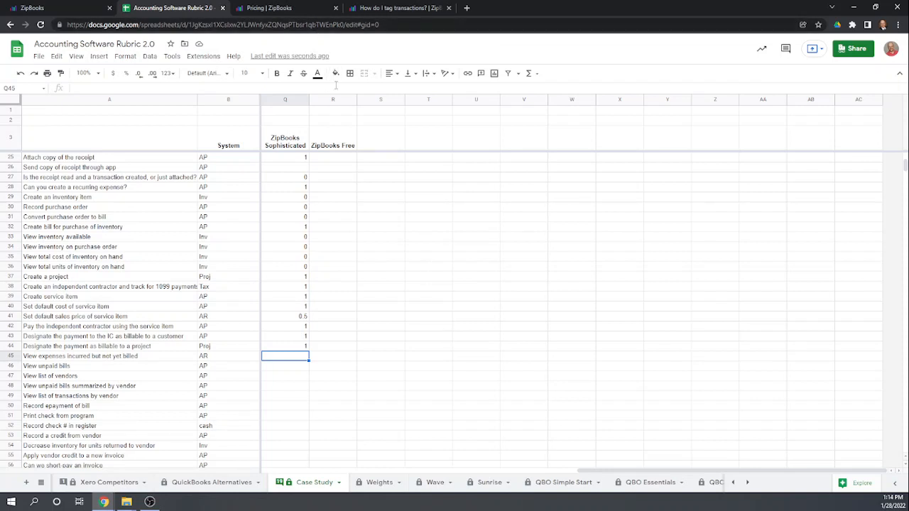
Switch back to ZipBooks and examine the transactions list's filters for a way to view unbilled expenses.
click(39, 6)
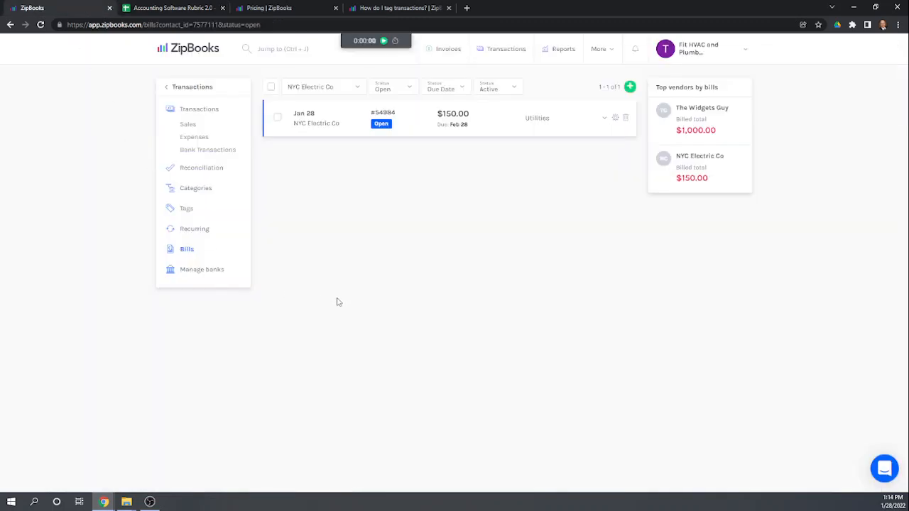
click(170, 89)
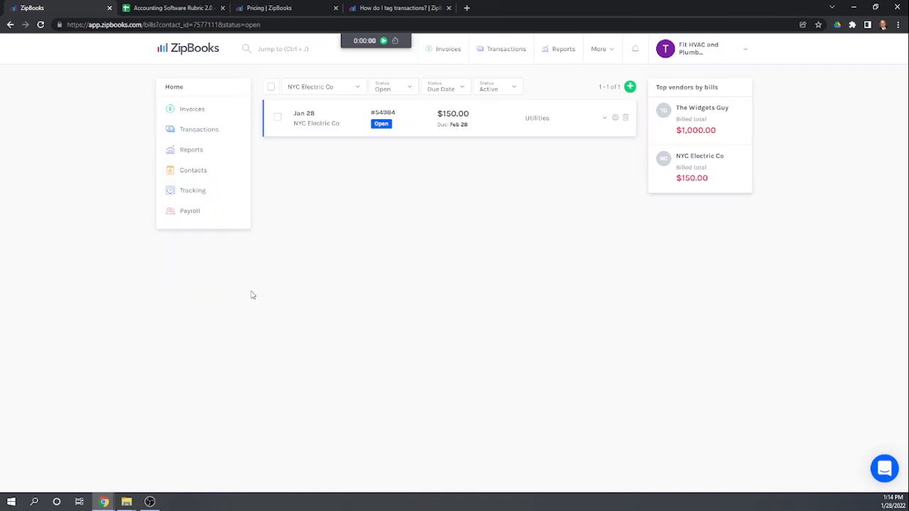
click(198, 130)
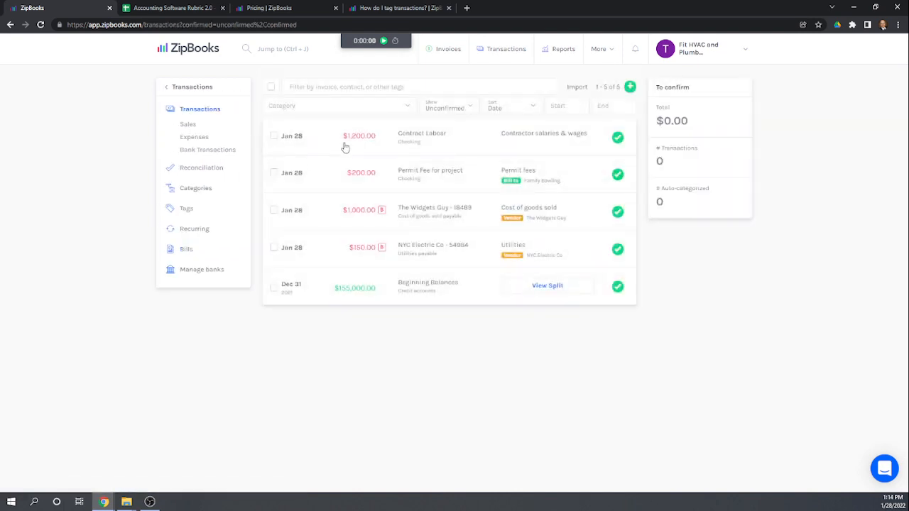
click(409, 106)
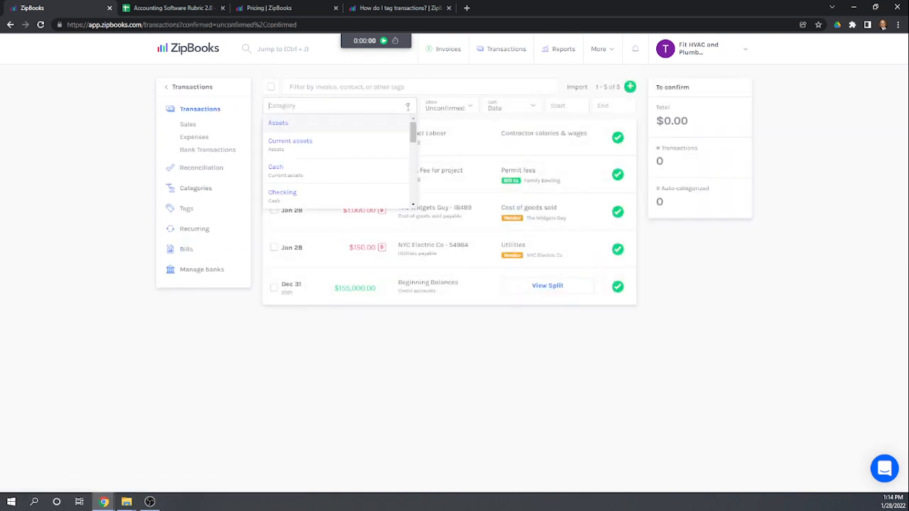
drag(412, 126, 379, 89)
click(381, 86)
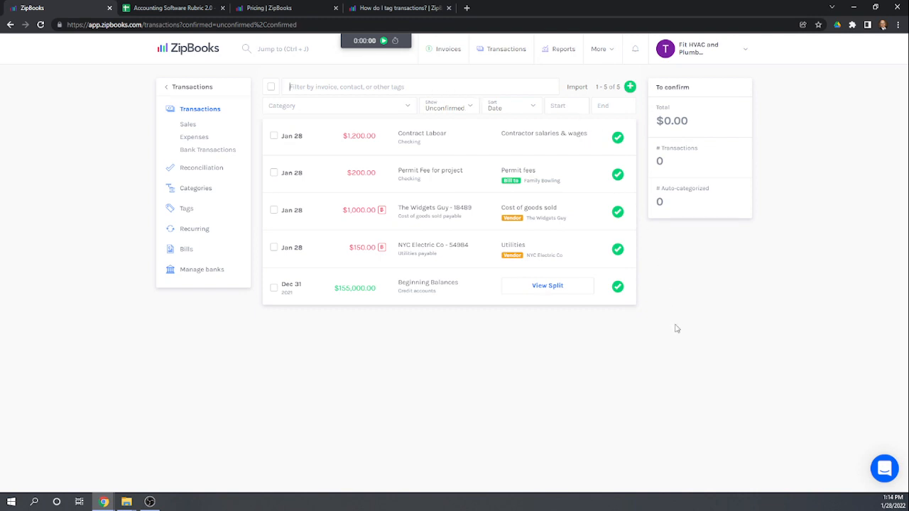
Open the Billable expenses report to review expenses incurred but not yet billed.
click(566, 49)
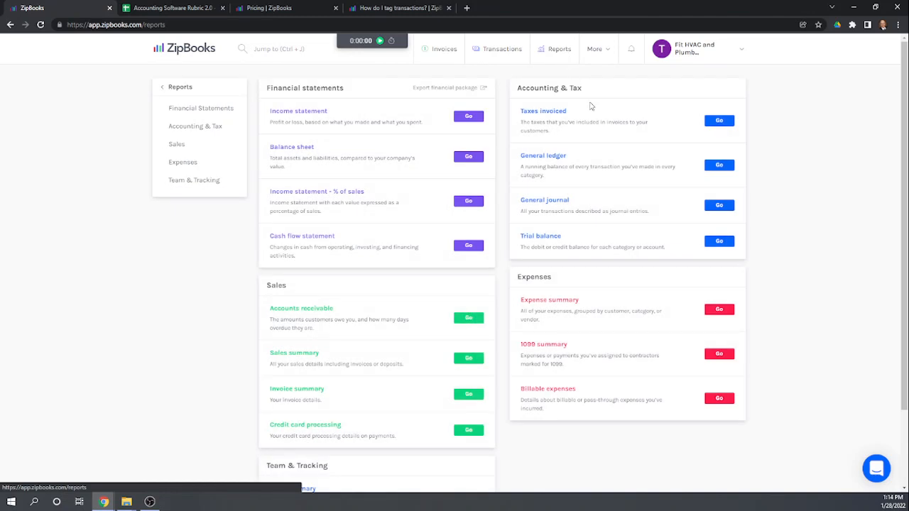
scroll(817, 218, down, 2)
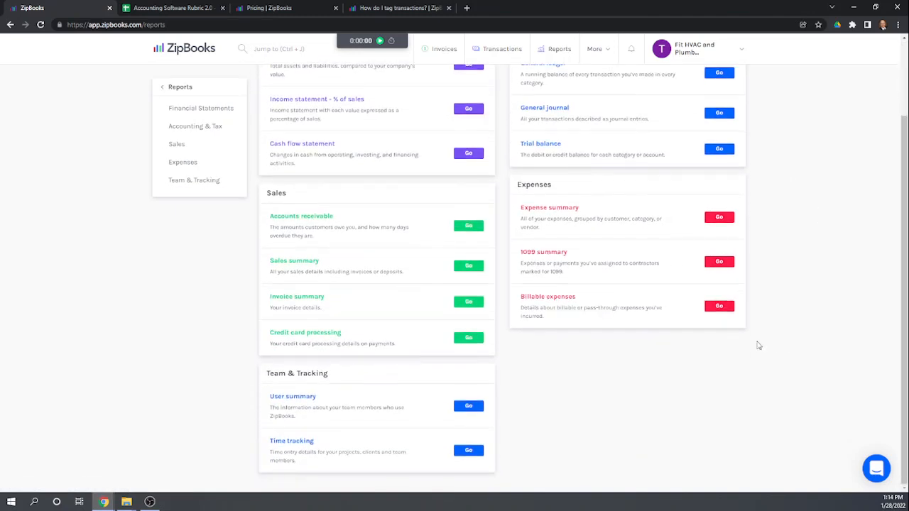
click(547, 298)
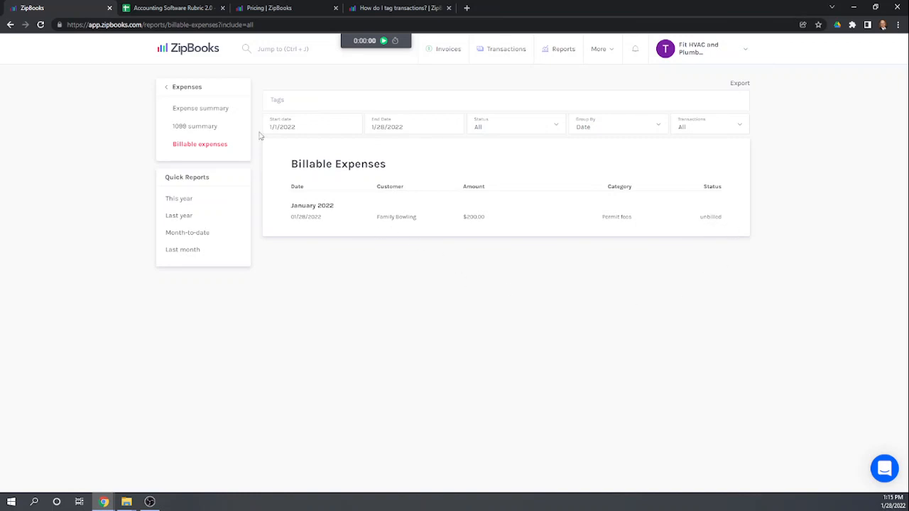
Pass the $1,200 Contract Laboar expense through to customer Family Bowling, save it, and reopen the Billable expenses report.
click(169, 90)
click(168, 89)
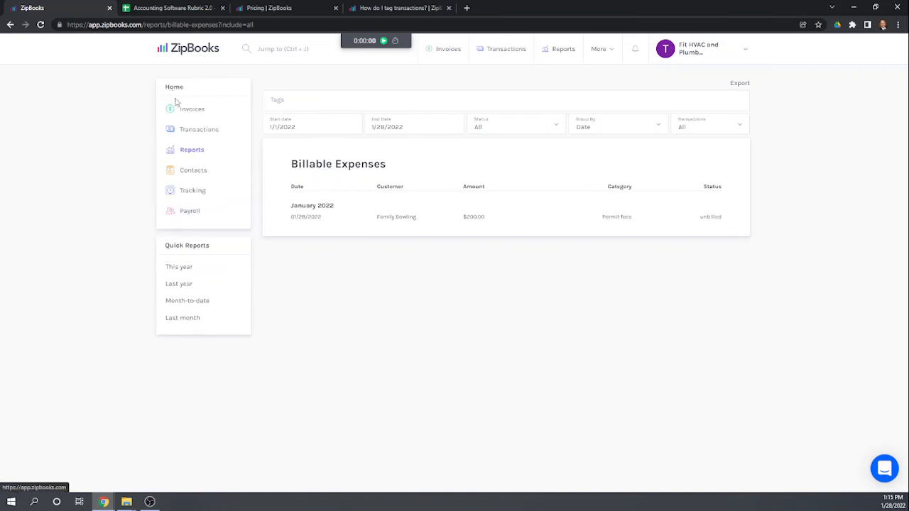
click(210, 131)
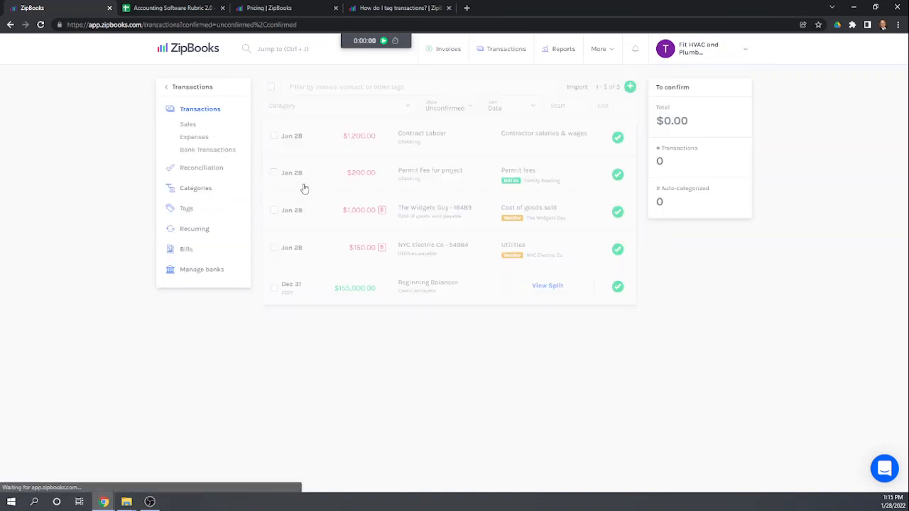
click(203, 139)
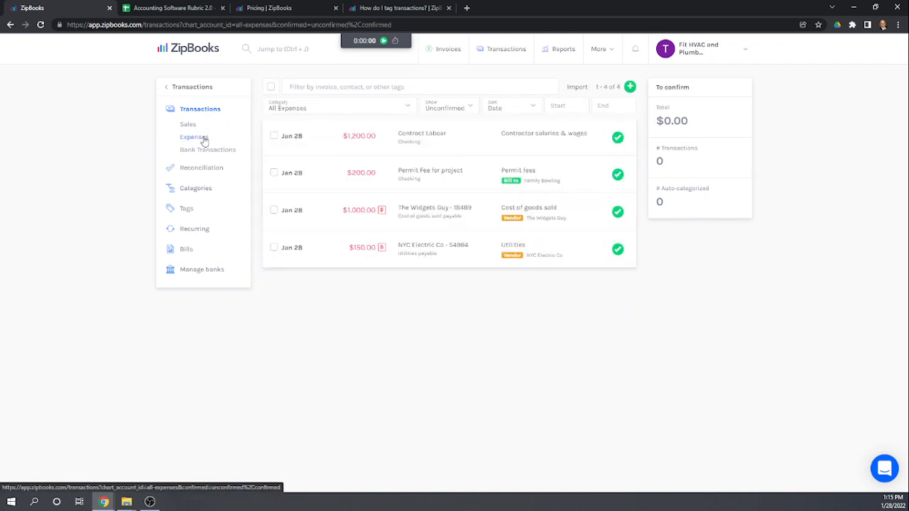
click(425, 136)
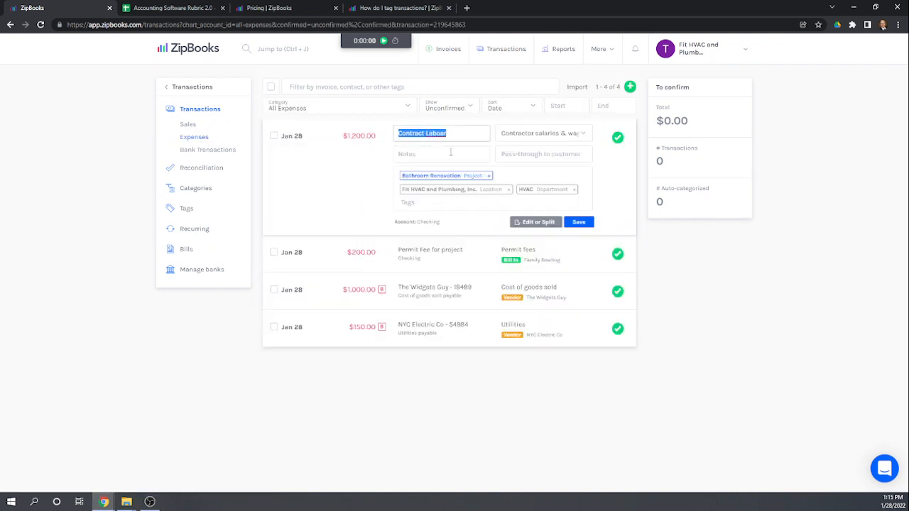
click(539, 226)
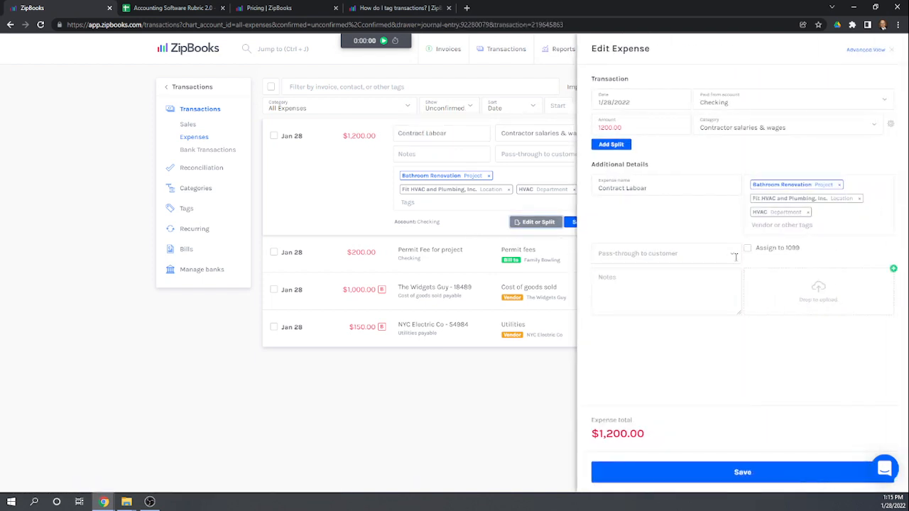
click(696, 256)
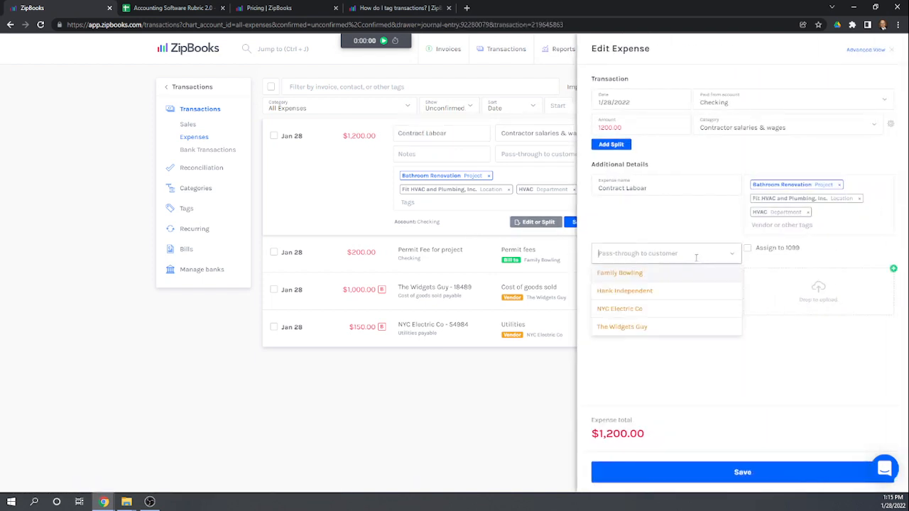
click(626, 275)
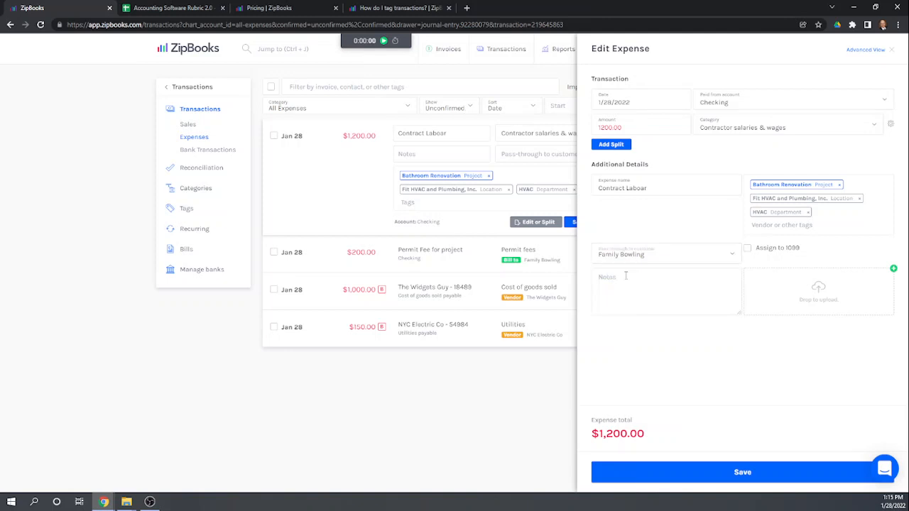
click(743, 473)
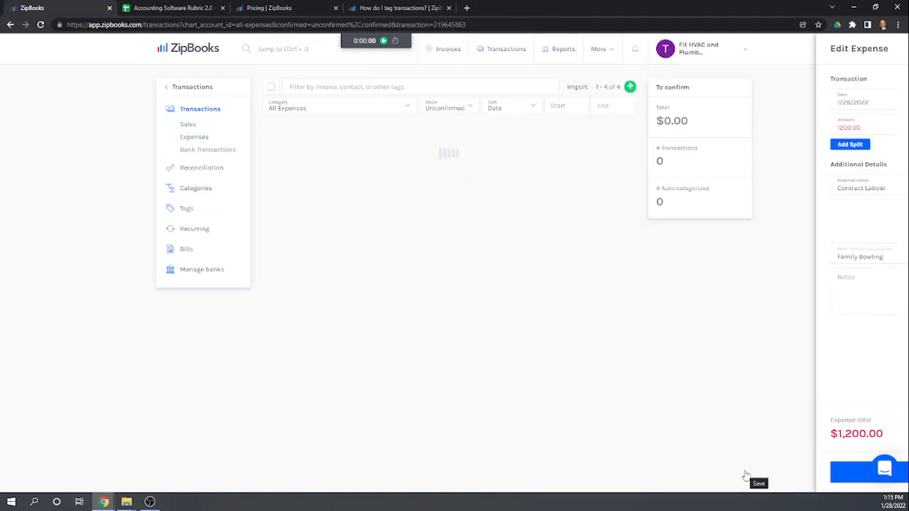
click(568, 50)
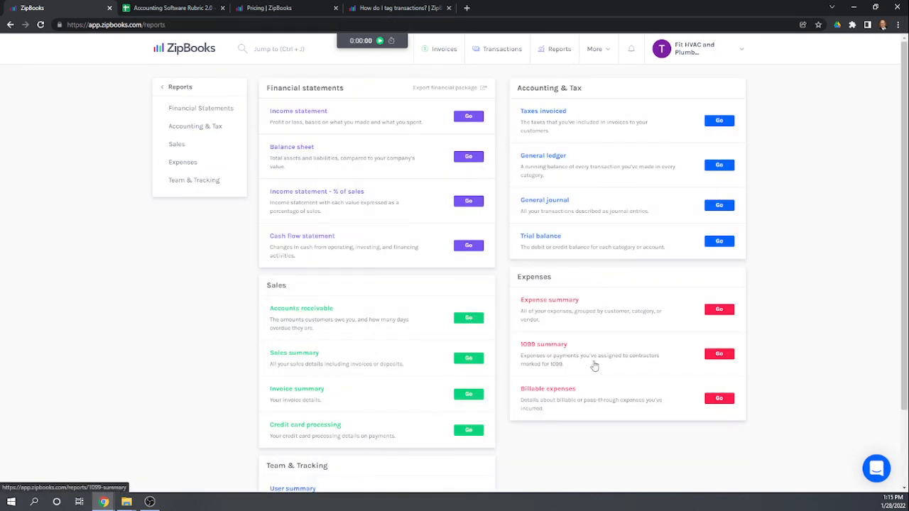
click(557, 398)
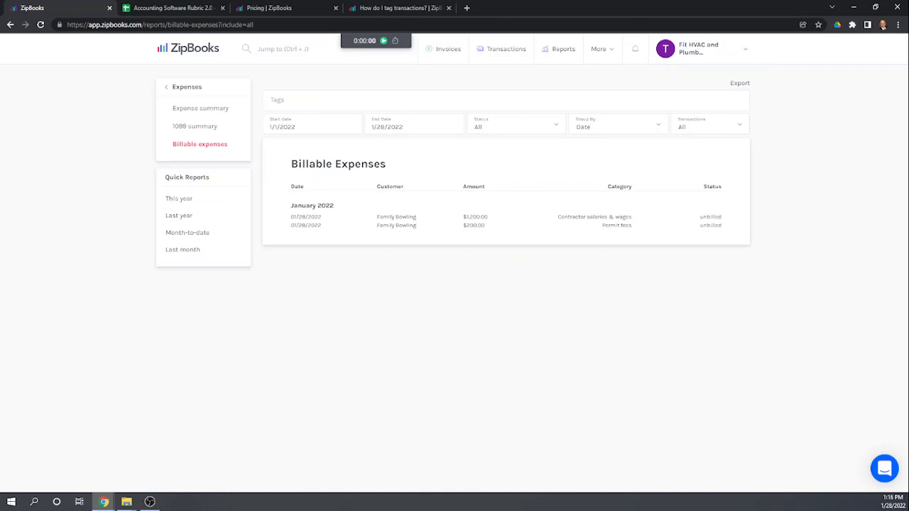
Switch to the rubric spreadsheet and score ZipBooks Sophisticated 1 each for viewing expenses not yet billed and viewing unpaid bills.
click(182, 9)
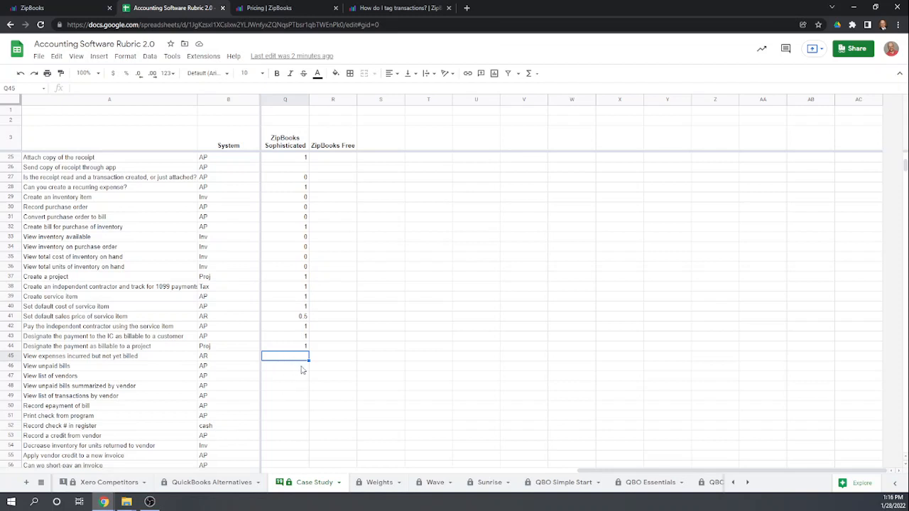
text(1)
key(Return)
text(1)
key(Return)
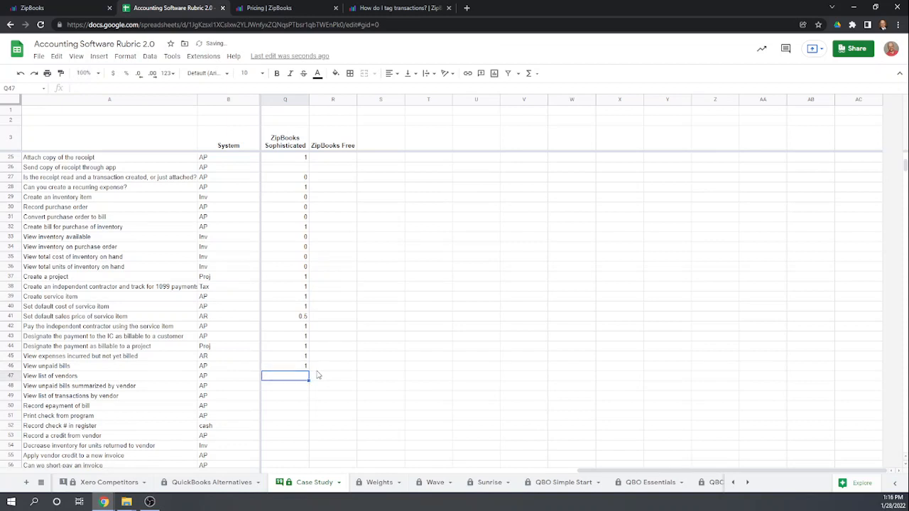
Score ZipBooks Sophisticated 1 each for the vendor list and unpaid bills summarized by vendor, and 0.5 for the list of transactions by vendor.
text(1)
key(Return)
text(1)
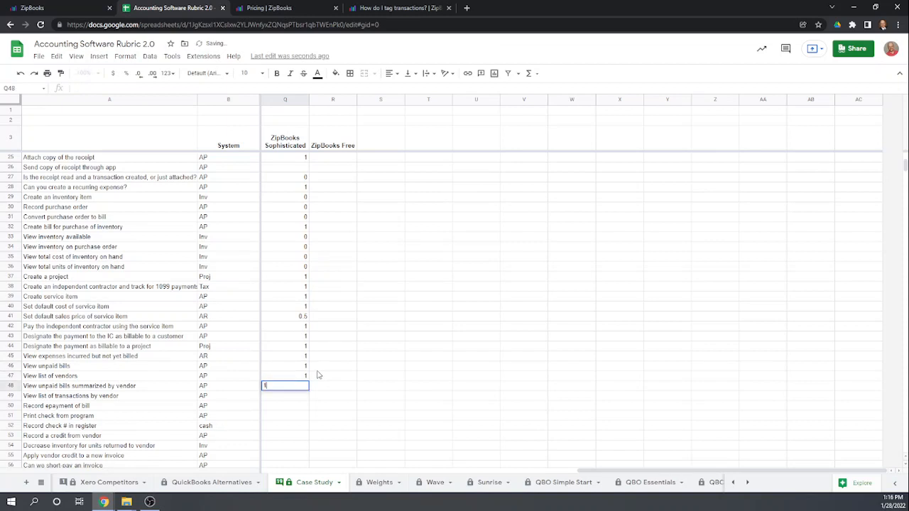
key(Return)
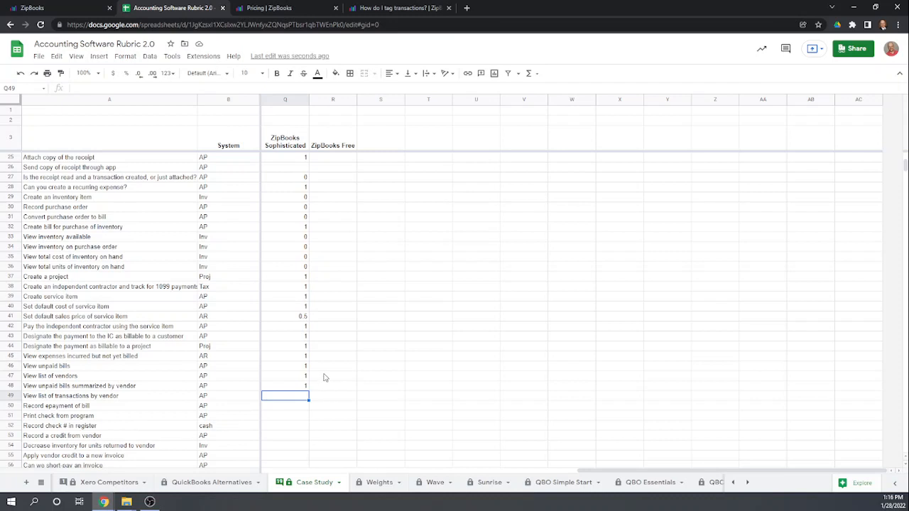
key(Return)
text(.5)
key(Return)
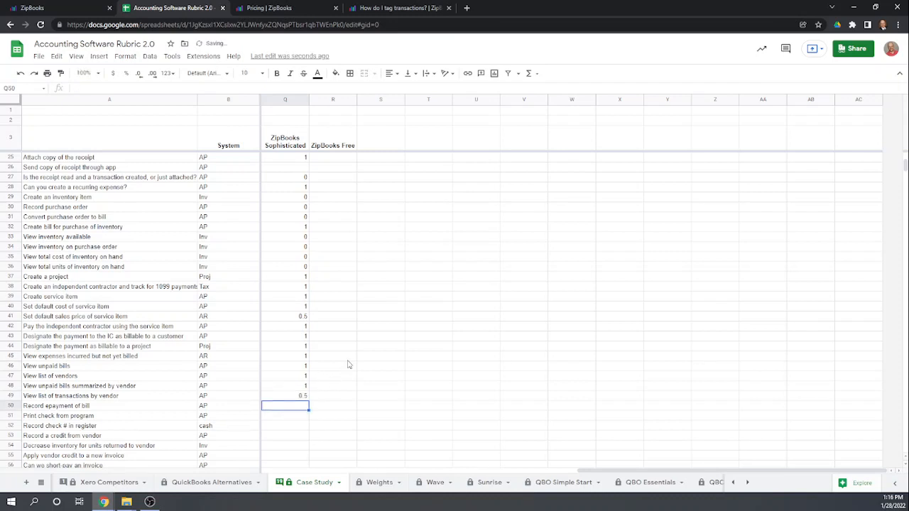
scroll(350, 363, down, 1)
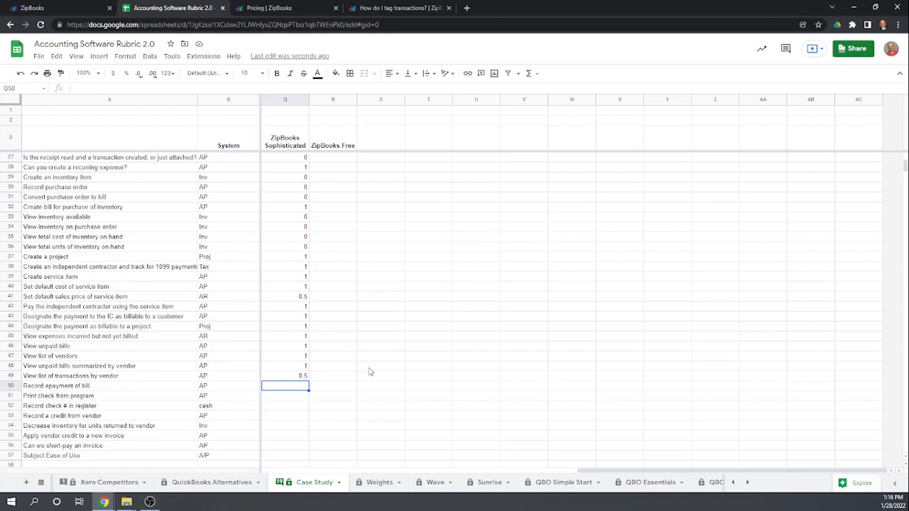
scroll(384, 369, down, 1)
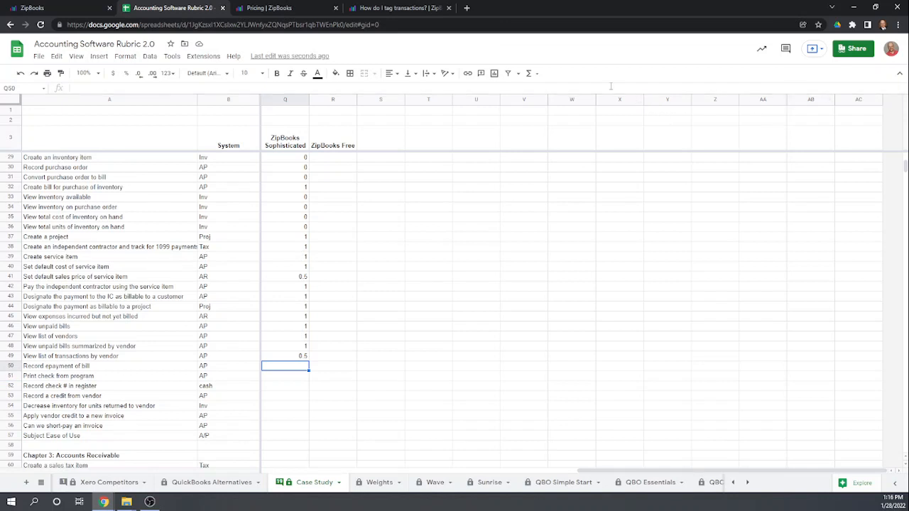
Switch back to ZipBooks and open the NYC Electric Co utilities bill from the open bills.
click(39, 8)
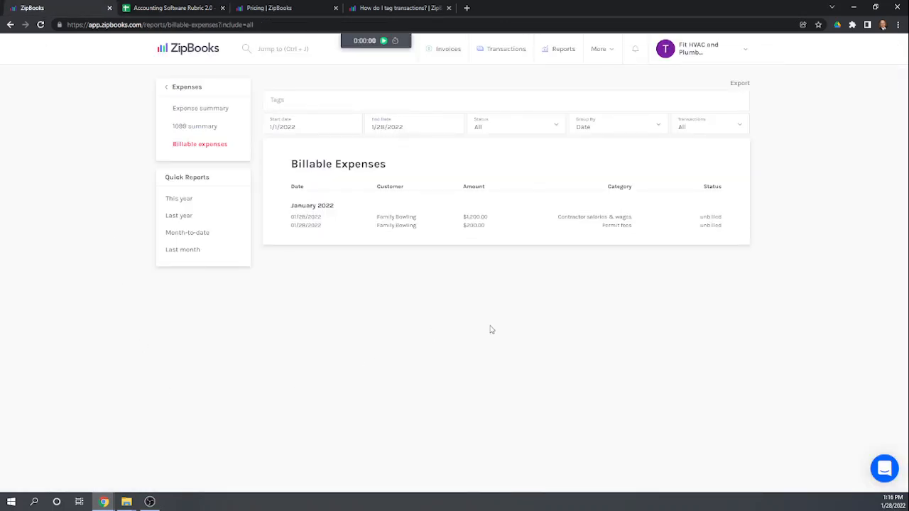
click(186, 90)
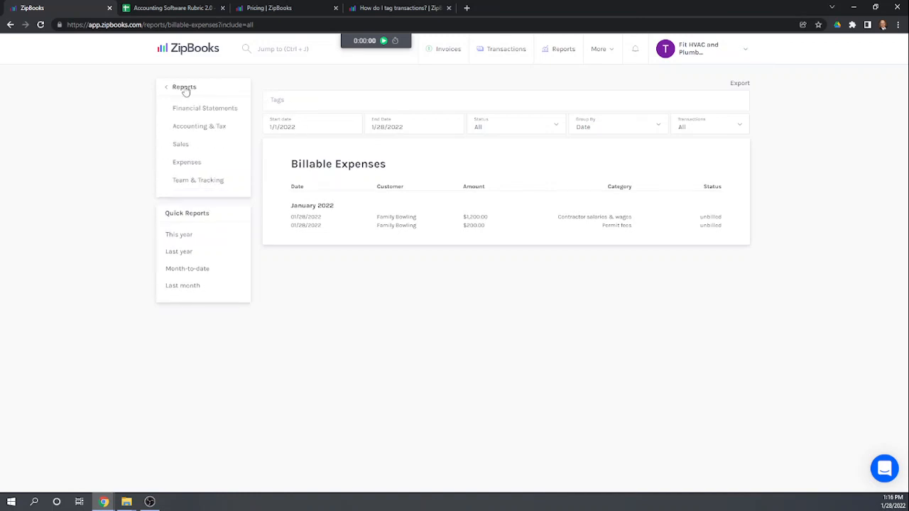
click(186, 90)
click(192, 134)
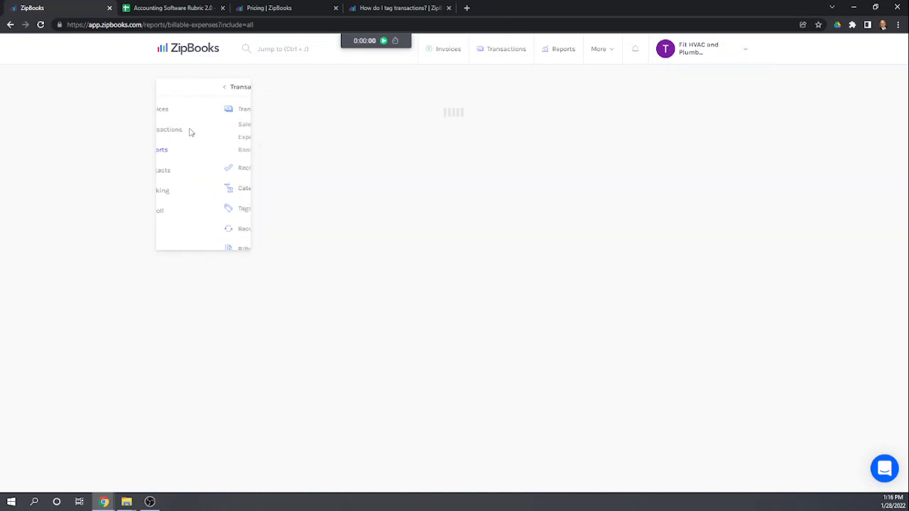
click(186, 252)
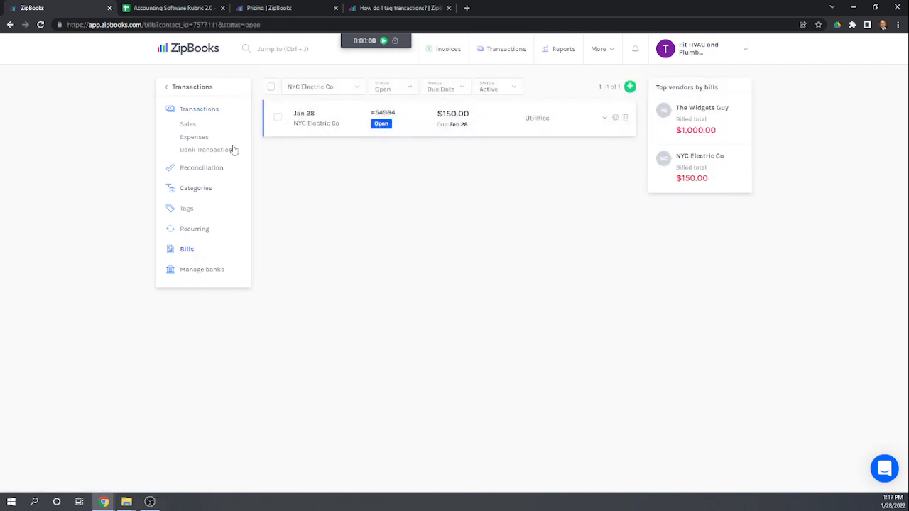
click(335, 125)
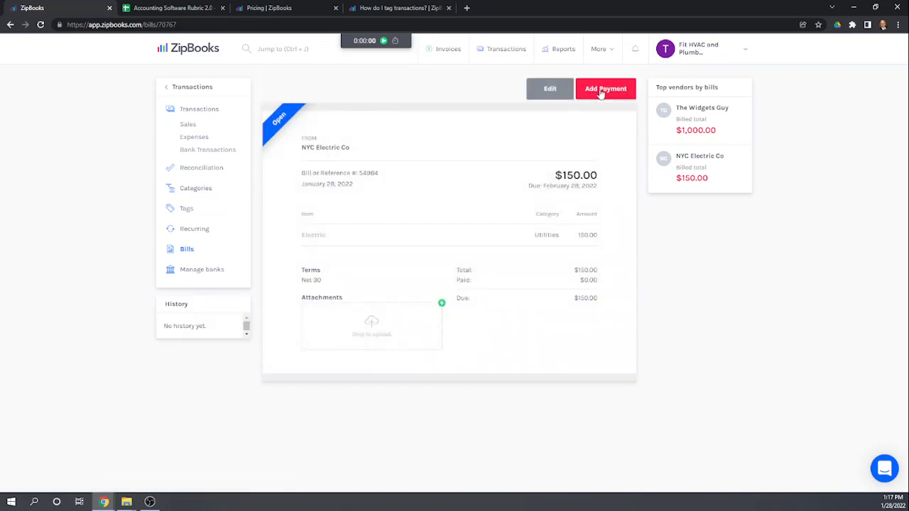
Log a partial payment of 100 from the Checking account against the NYC Electric Co bill.
click(600, 92)
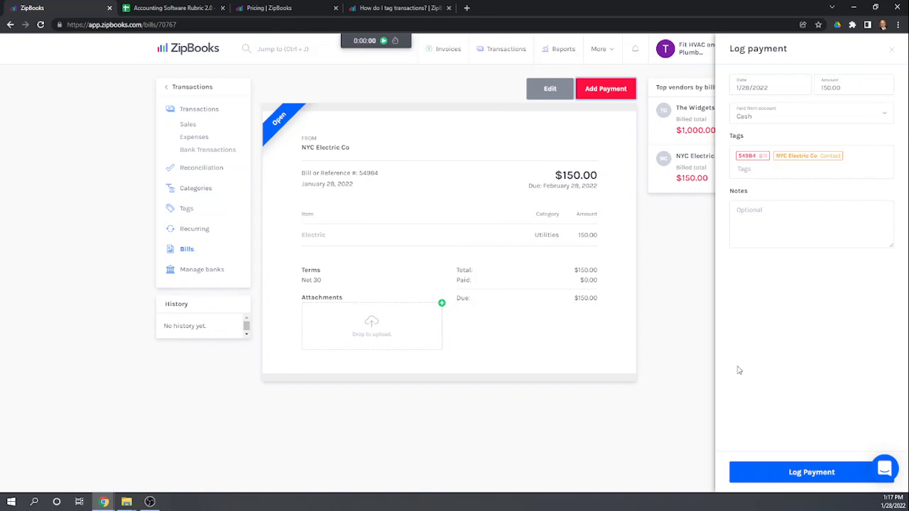
click(848, 88)
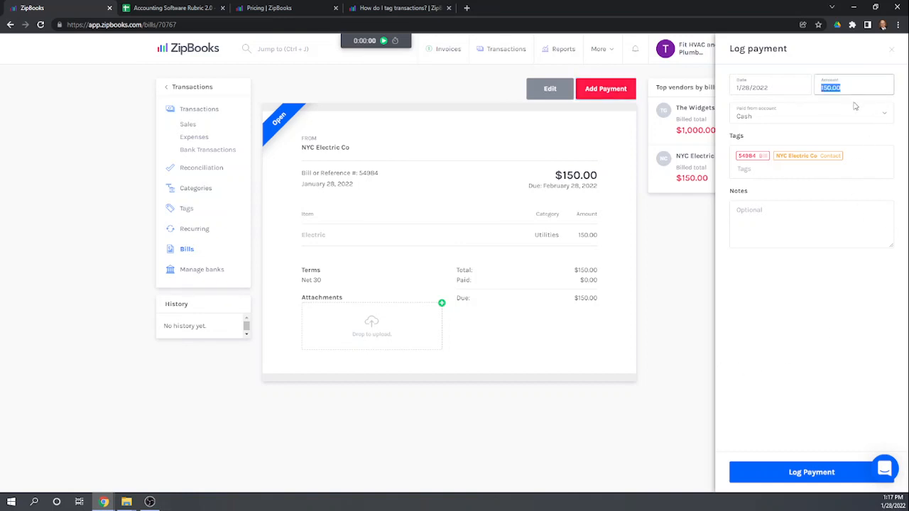
key(BackSpace)
text(100)
click(834, 309)
click(802, 116)
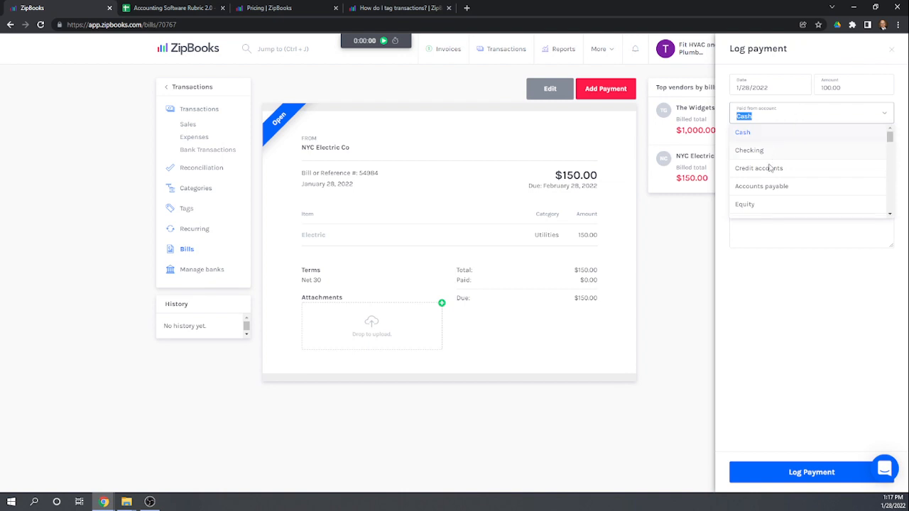
click(749, 151)
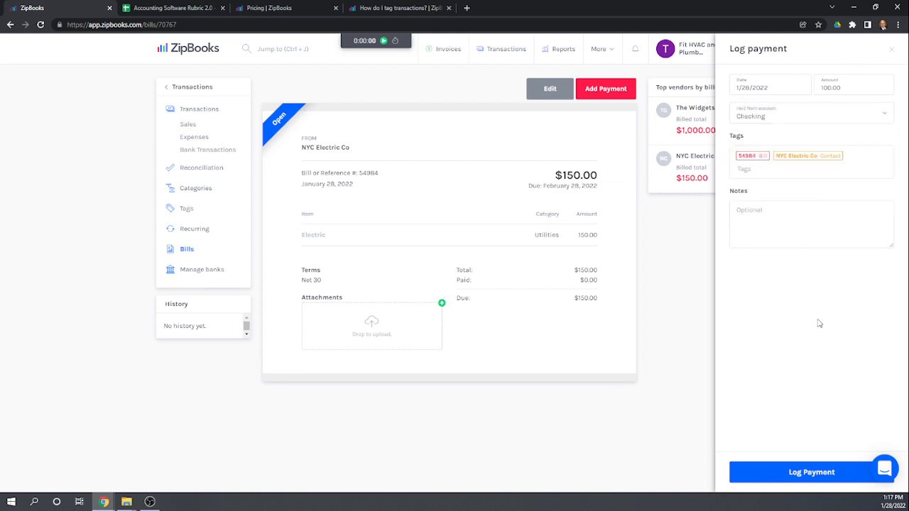
click(813, 474)
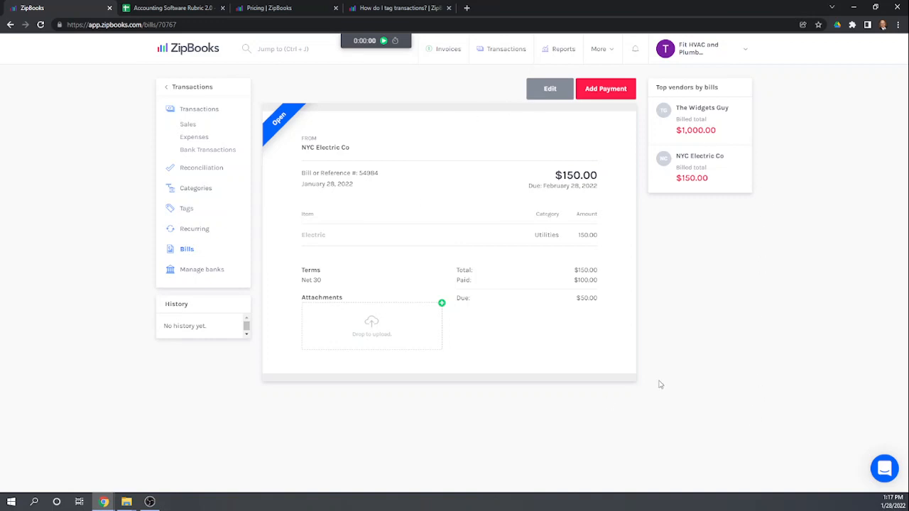
List NYC Electric Co's bills in all statuses, check the available status filters, and reopen the partially paid bill for review.
click(186, 251)
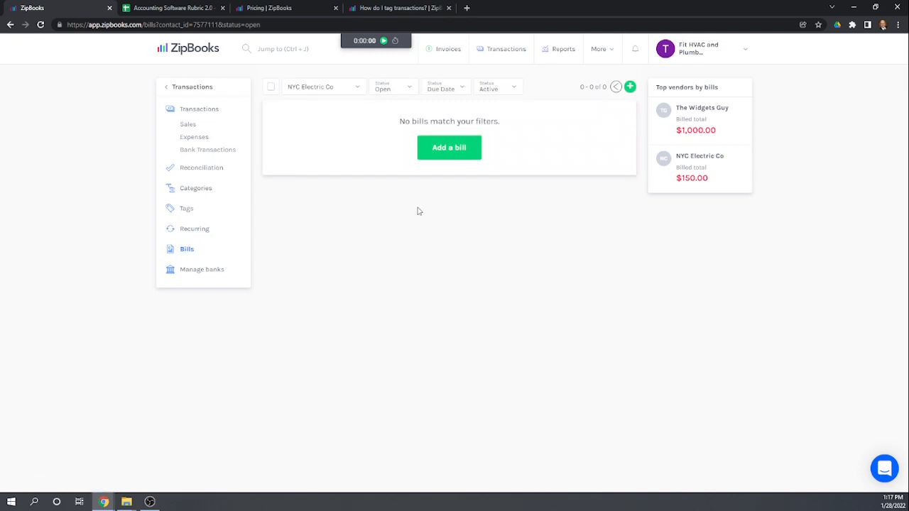
click(410, 91)
click(383, 105)
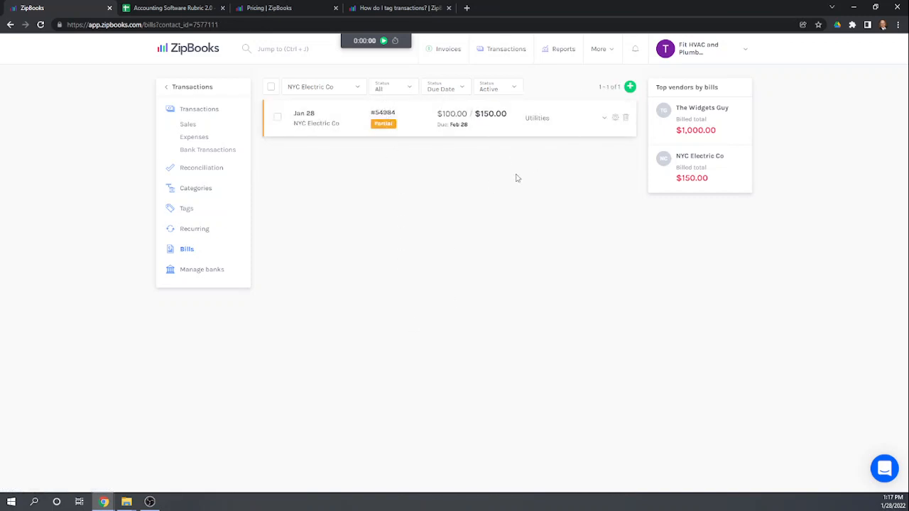
click(413, 90)
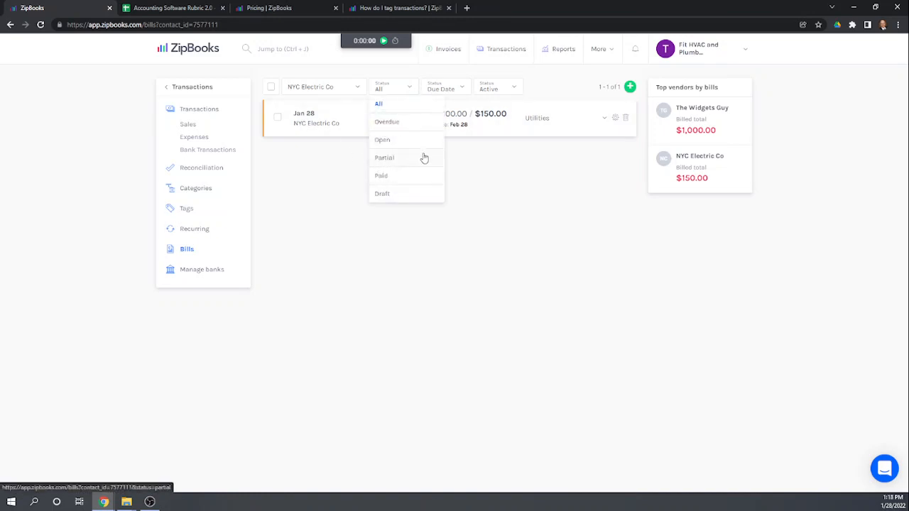
click(505, 215)
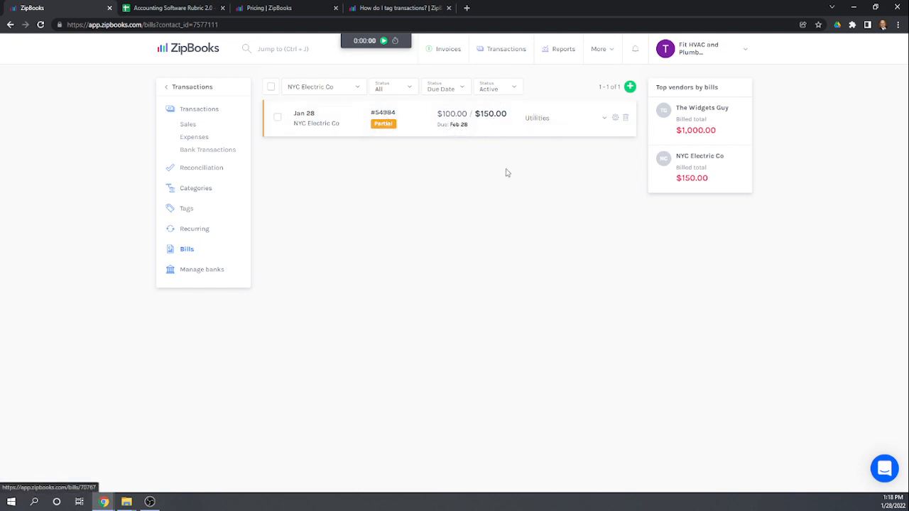
click(425, 124)
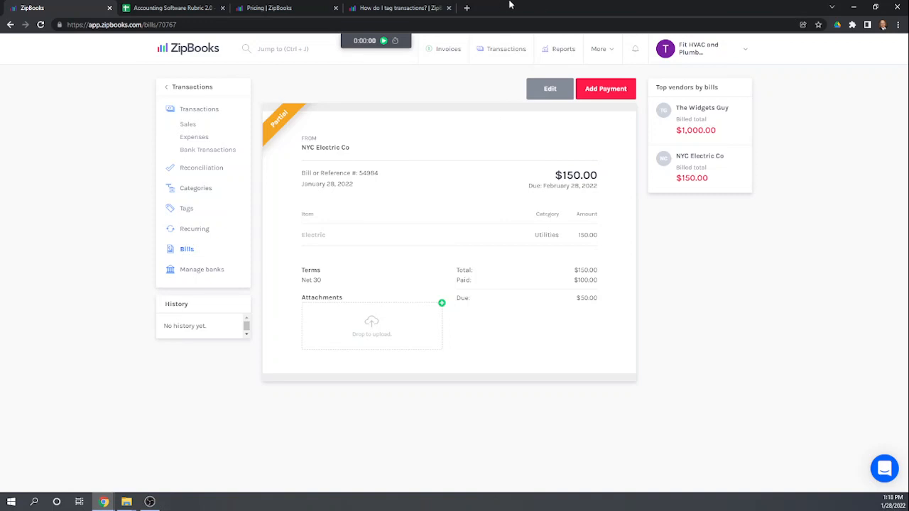
Switch to the Accounting Software Rubric 2.0 spreadsheet and score ZipBooks Sophisticated 1 each for recording repayment of a bill and short-paying an invoice.
click(165, 10)
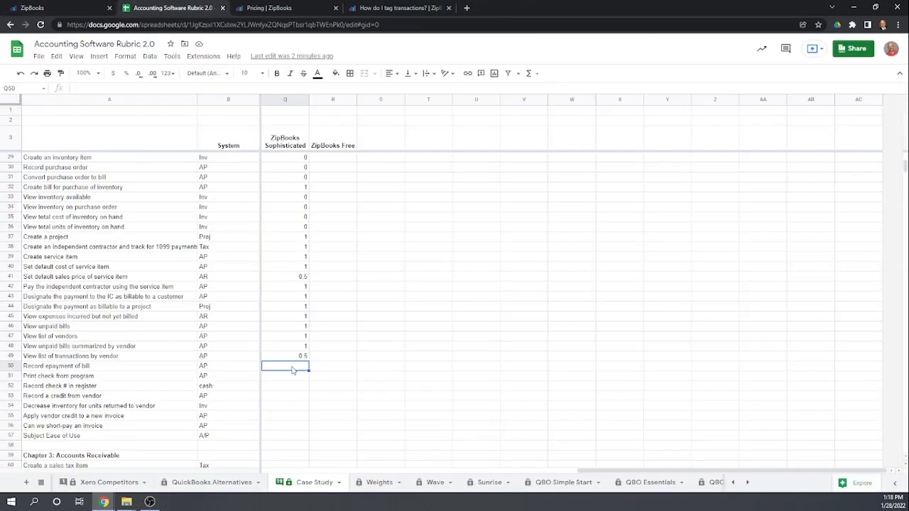
text(1)
key(Return)
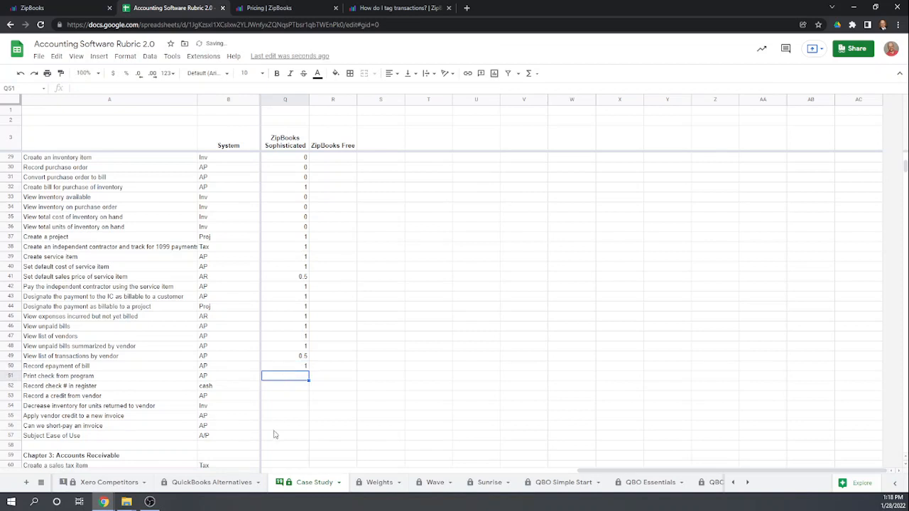
click(280, 428)
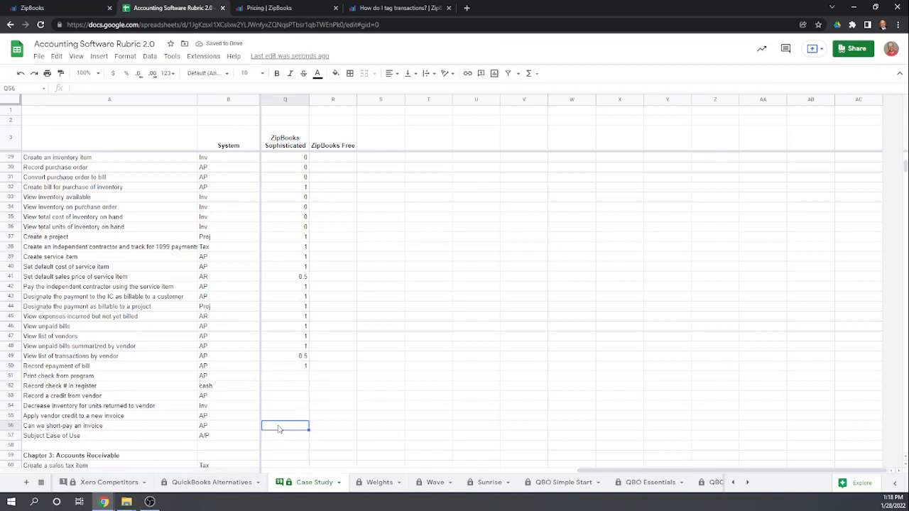
text(1)
key(Return)
Switch to ZipBooks, inspect a blank new bill for check printing and vendor credit options, and return to the bills list without saving it.
click(53, 12)
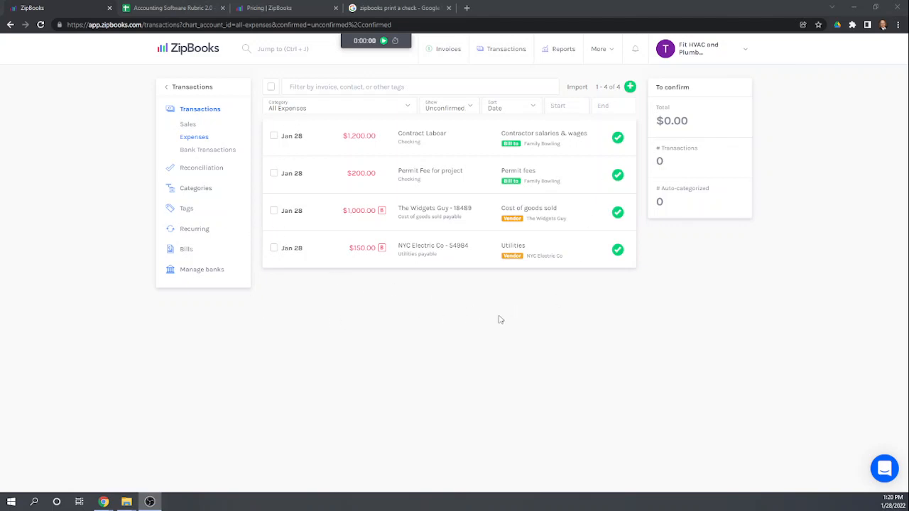
click(186, 250)
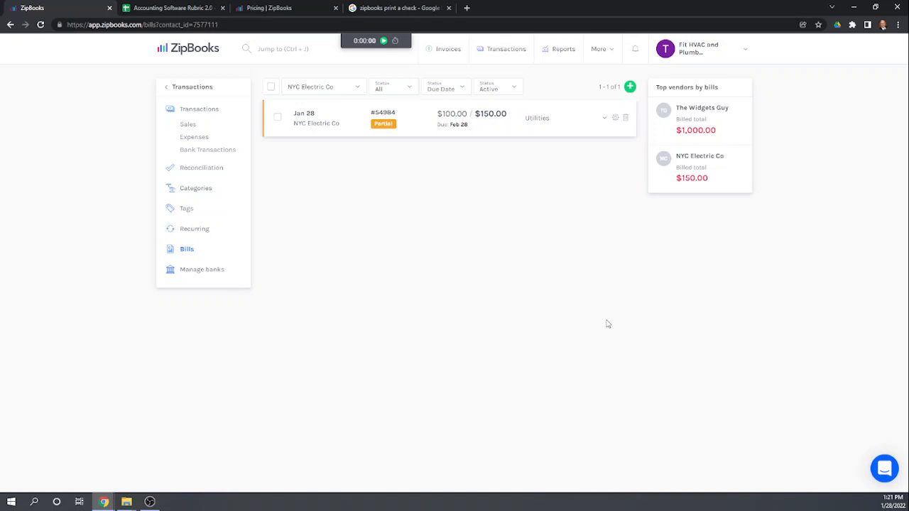
click(630, 88)
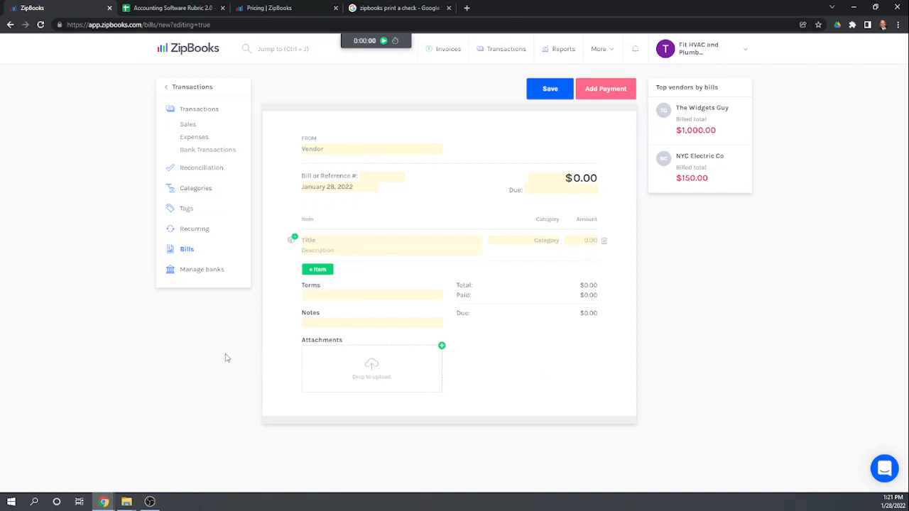
click(188, 250)
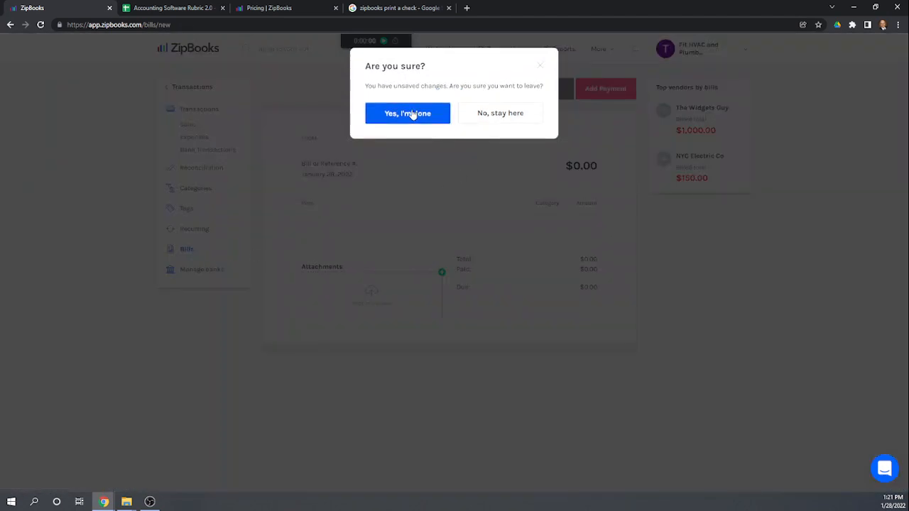
click(412, 115)
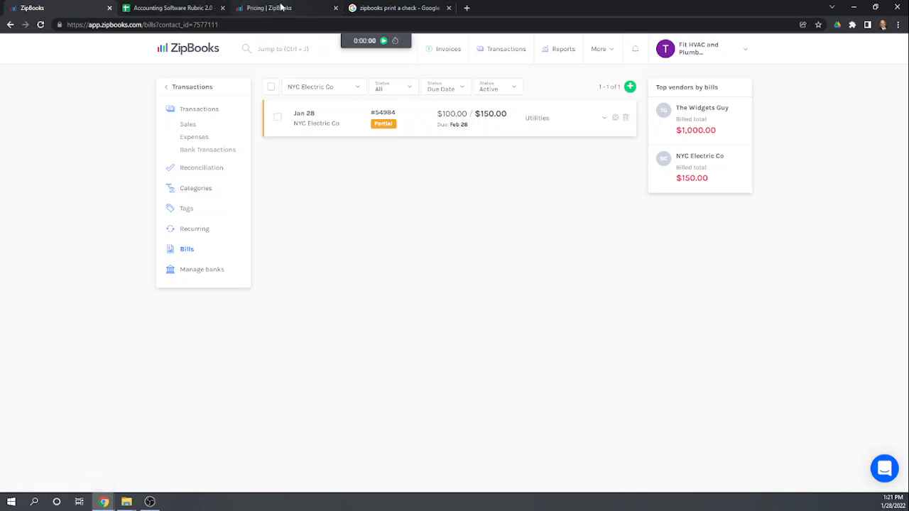
Return to the rubric spreadsheet and score ZipBooks Sophisticated 0 each for printing checks from the program and recording the check number in the register.
click(185, 9)
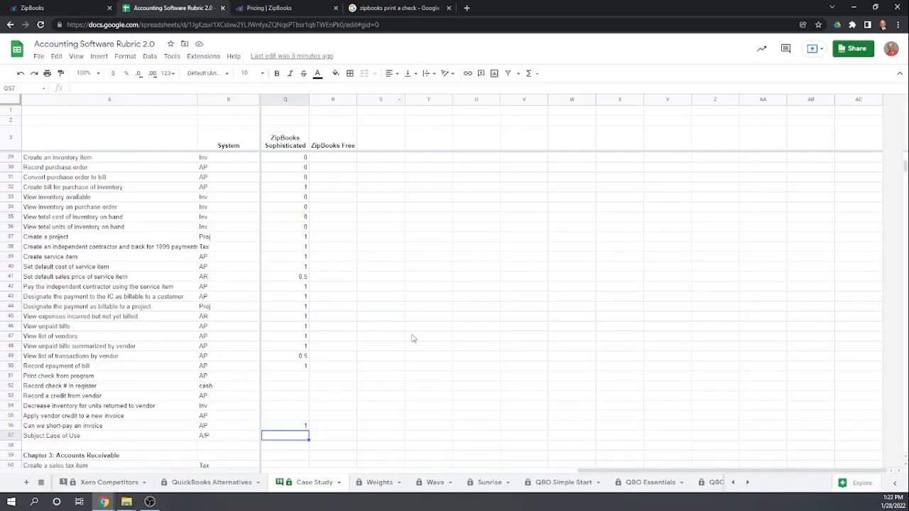
scroll(411, 337, down, 2)
click(306, 328)
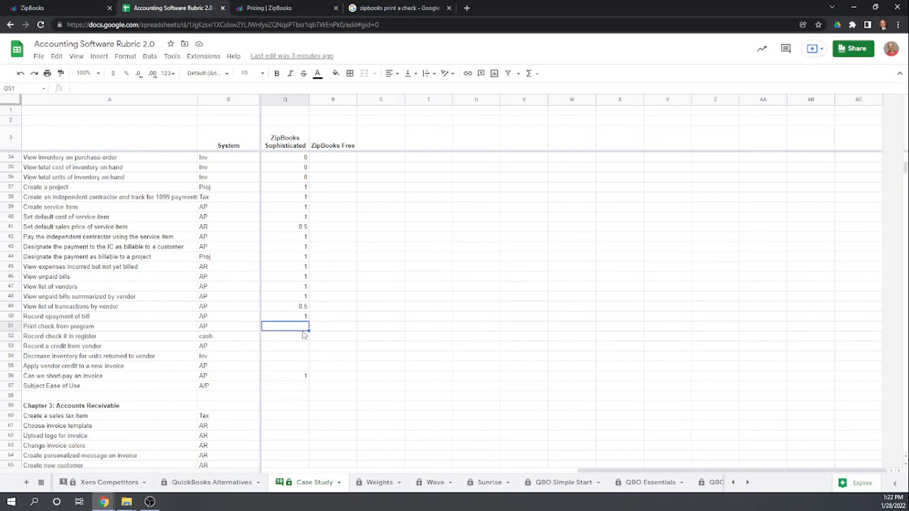
text(0)
key(Return)
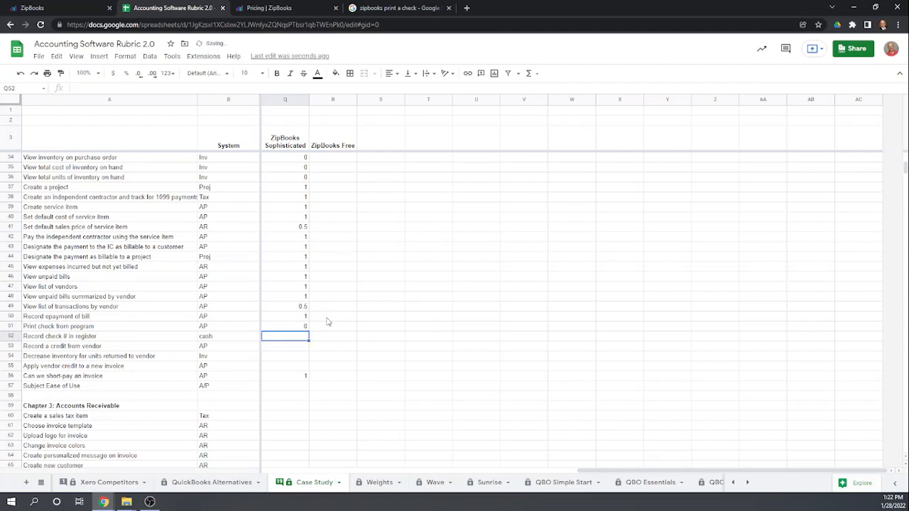
text(0)
key(Return)
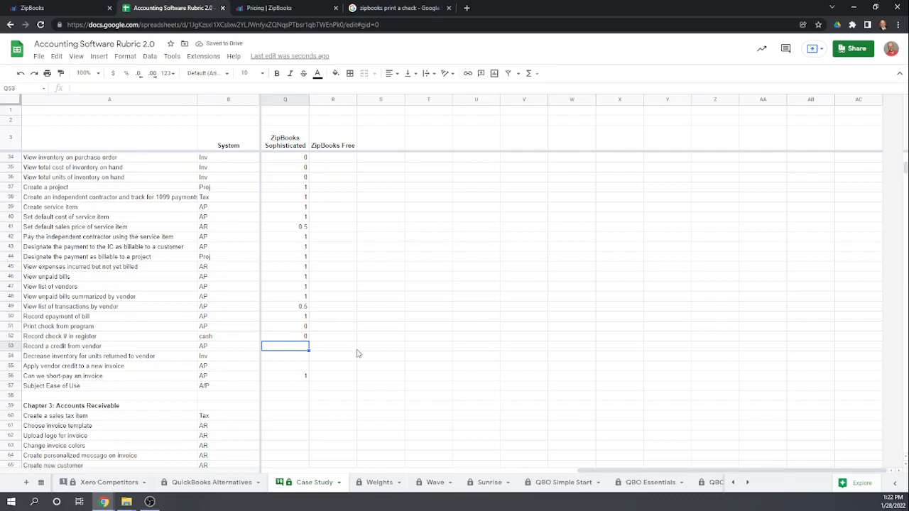
Score ZipBooks Sophisticated 0 each for recording a vendor credit, decreasing inventory for returned units, and applying vendor credit to a new invoice.
text(0)
key(Return)
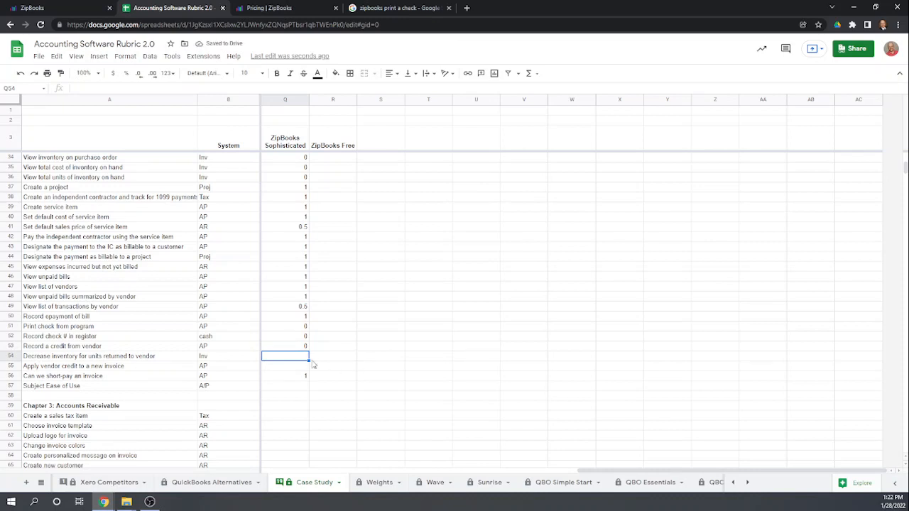
text(0)
key(Return)
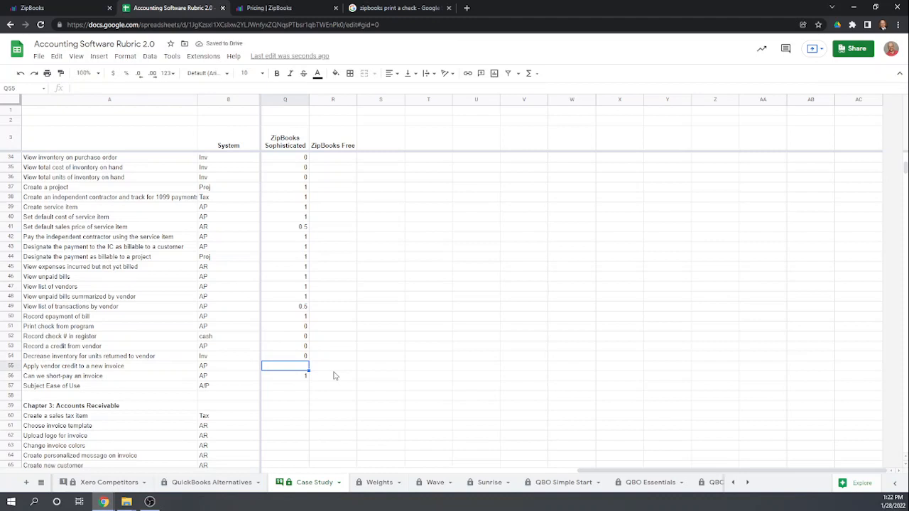
text(0)
key(Return)
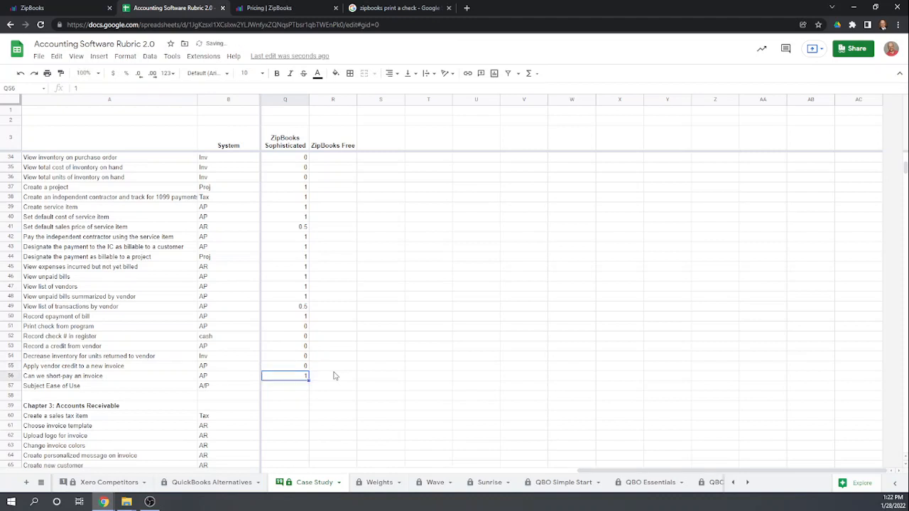
Score ZipBooks Sophisticated 0.8 for the accounts payable Subject Ease of Use.
key(Down)
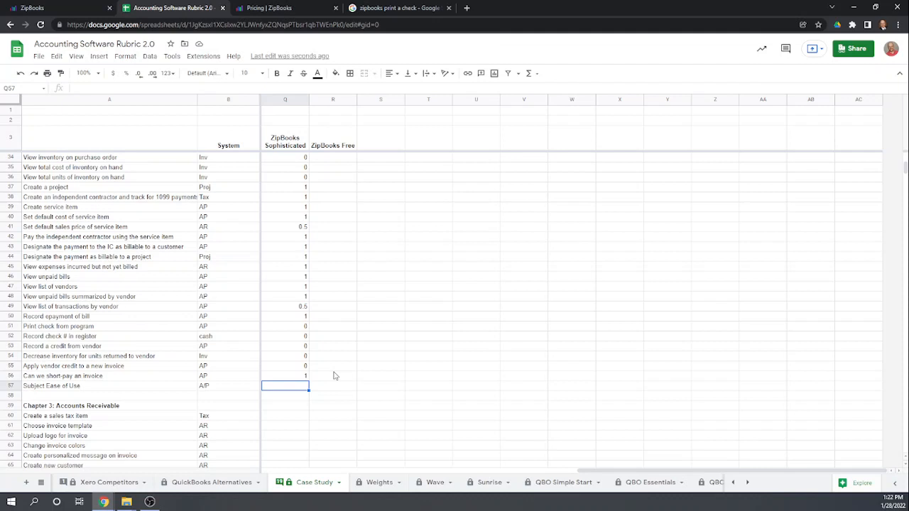
key(Return)
text(9)
key(BackSpace)
key(Return)
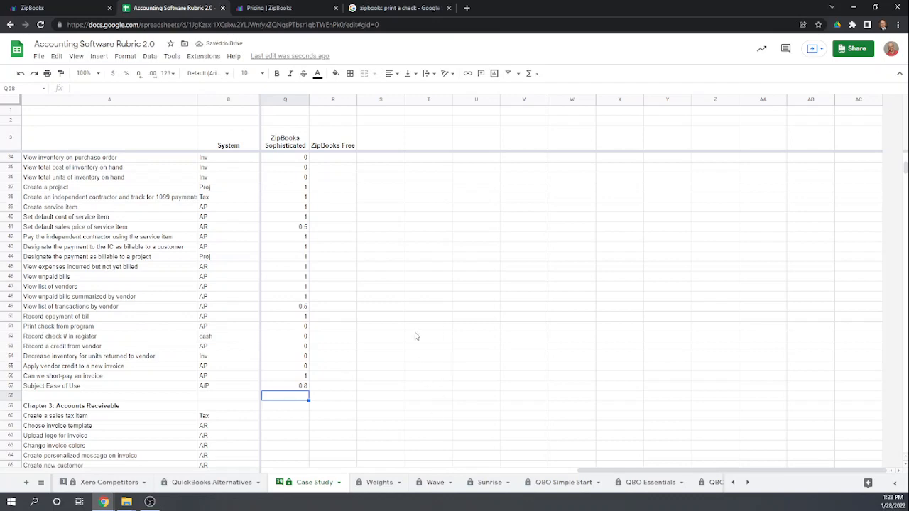
scroll(383, 315, up, 3)
scroll(384, 315, up, 6)
scroll(383, 315, down, 4)
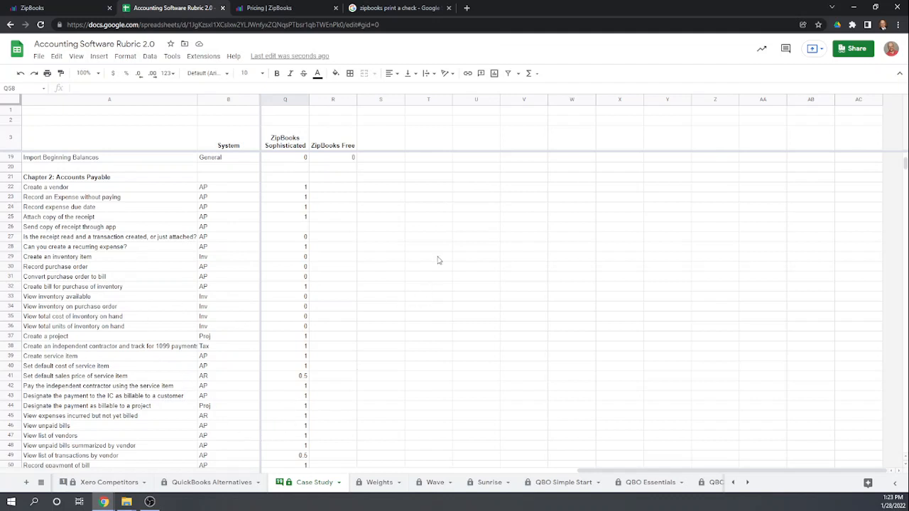
scroll(595, 222, down, 2)
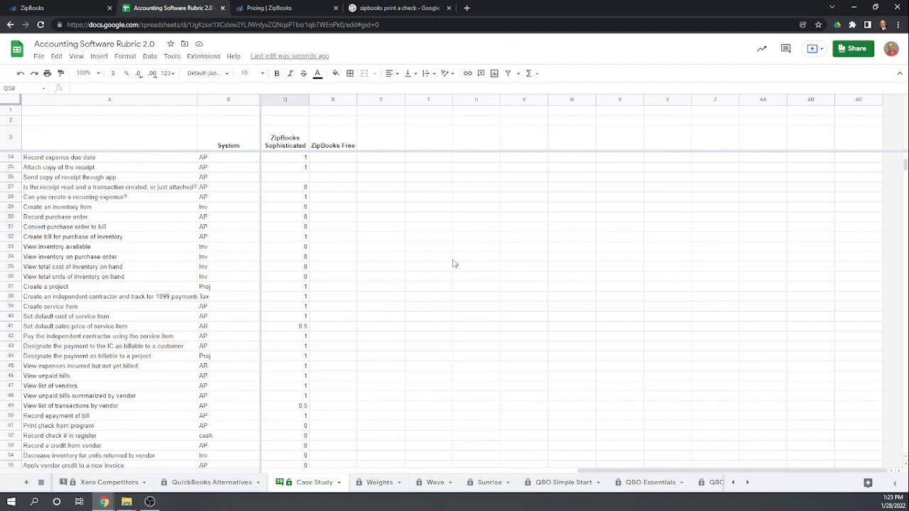